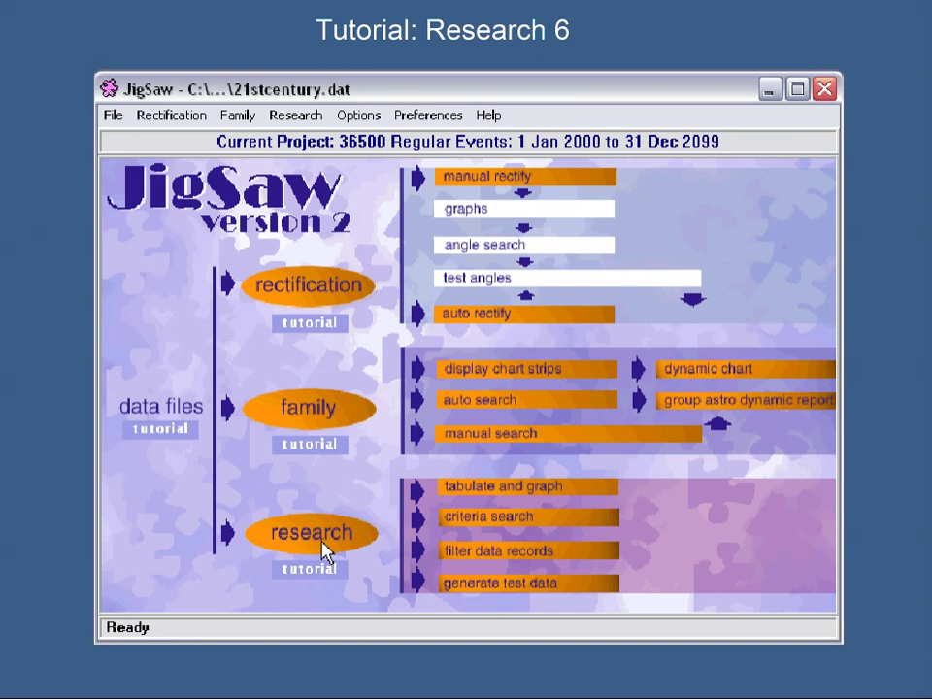
- Open the USPRES.DAT project of USA Presidents from the userdata folder
{"action": "left_click", "coordinate": [325, 550]}
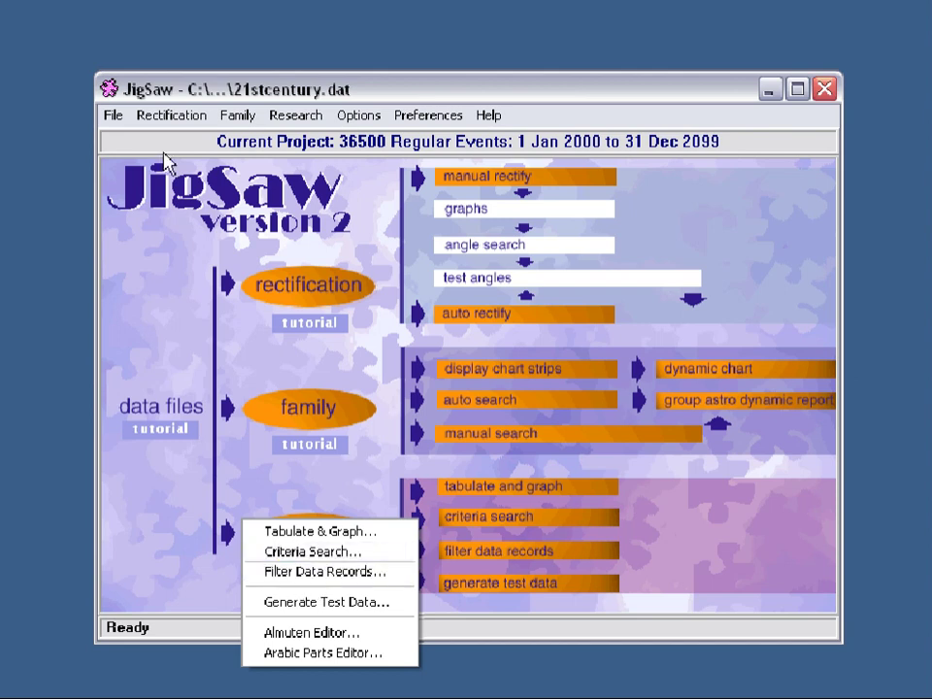
{"action": "left_click", "coordinate": [113, 117]}
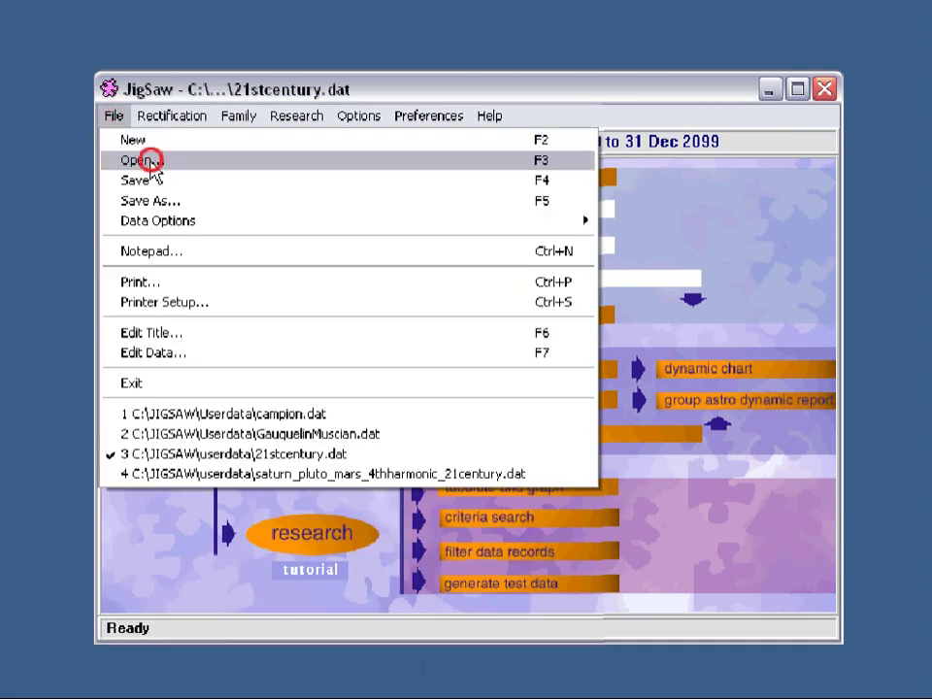
{"action": "left_click", "coordinate": [147, 162]}
{"action": "left_click_drag", "start_coordinate": [657, 322], "coordinate": [657, 400]}
{"action": "left_click", "coordinate": [330, 411]}
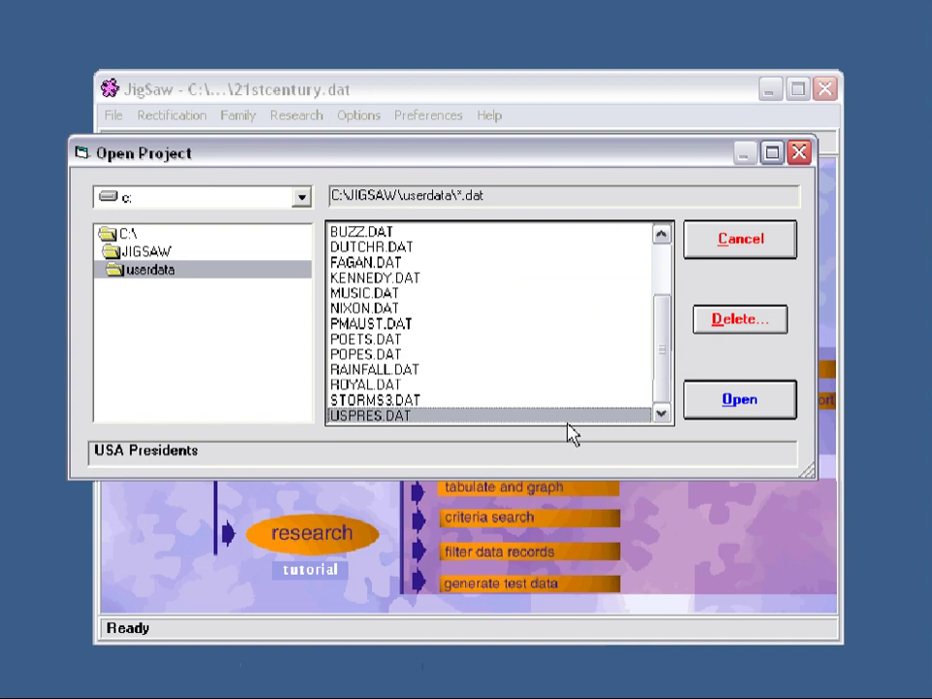
{"action": "left_click", "coordinate": [758, 409]}
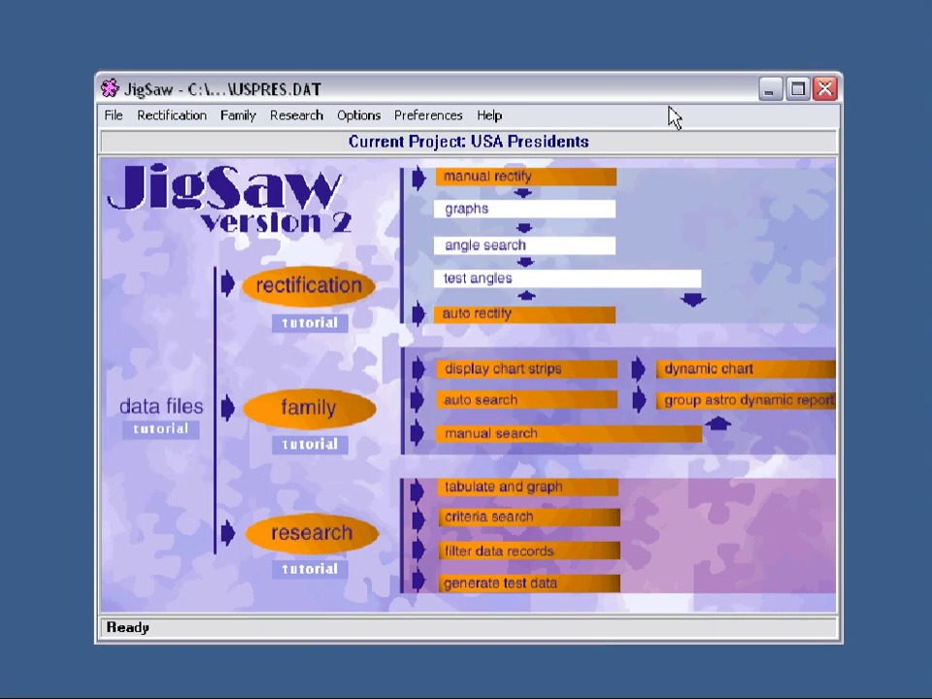
- Open the project's data records and examine the category values of the presidents from George Washington to Zachary Taylor
{"action": "left_click", "coordinate": [112, 115]}
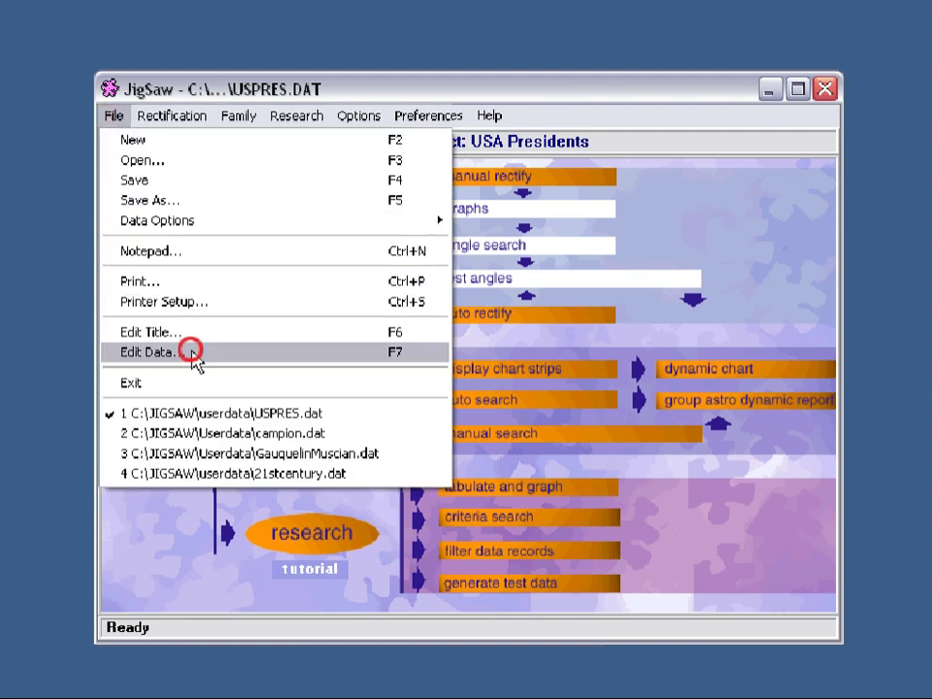
{"action": "left_click", "coordinate": [152, 353]}
{"action": "left_click_drag", "start_coordinate": [449, 58], "coordinate": [454, 66]}
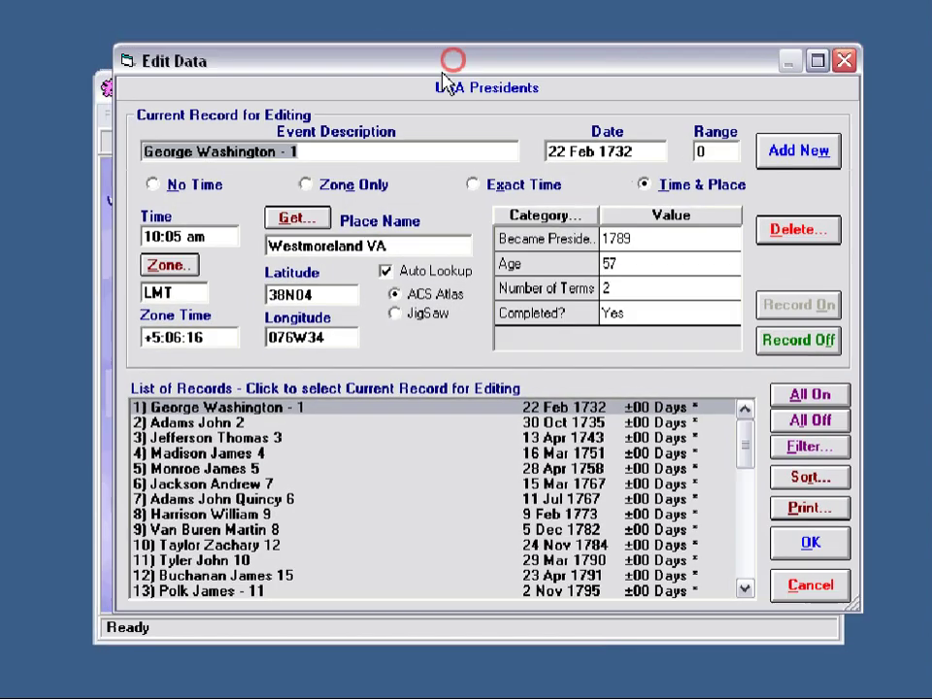
{"action": "left_click", "coordinate": [221, 422]}
{"action": "left_click", "coordinate": [233, 438]}
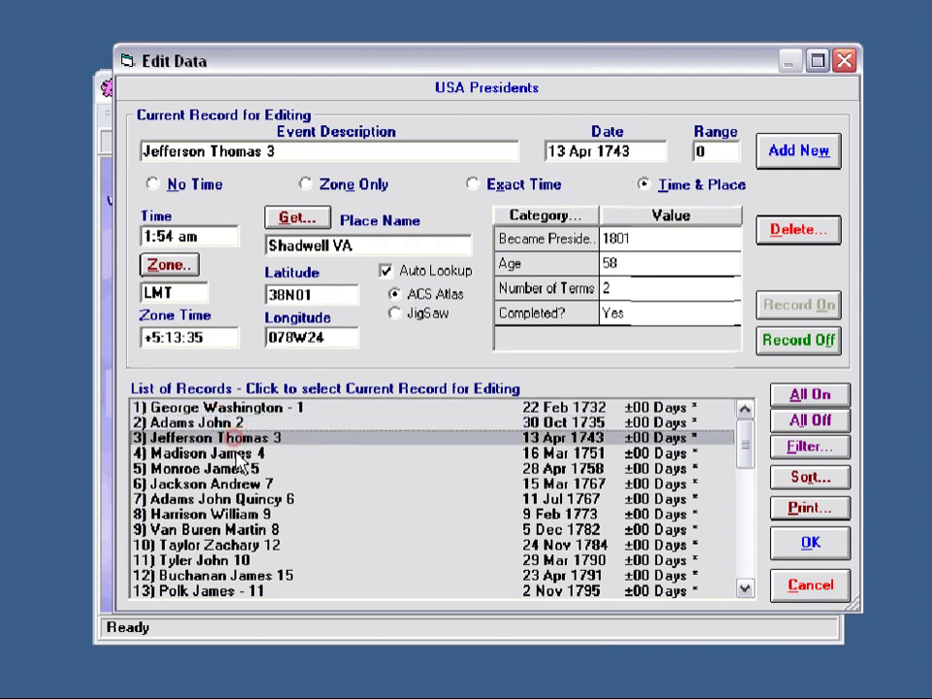
{"action": "left_click", "coordinate": [234, 452]}
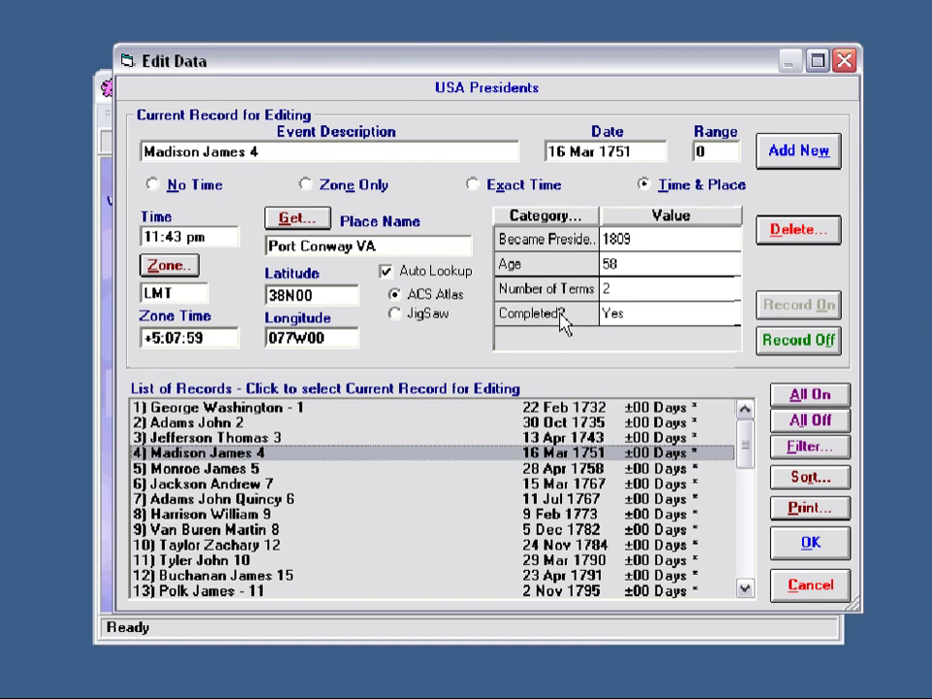
{"action": "left_click", "coordinate": [580, 469]}
{"action": "left_click", "coordinate": [582, 483]}
{"action": "left_click", "coordinate": [585, 499]}
{"action": "left_click", "coordinate": [587, 529]}
{"action": "left_click", "coordinate": [579, 545]}
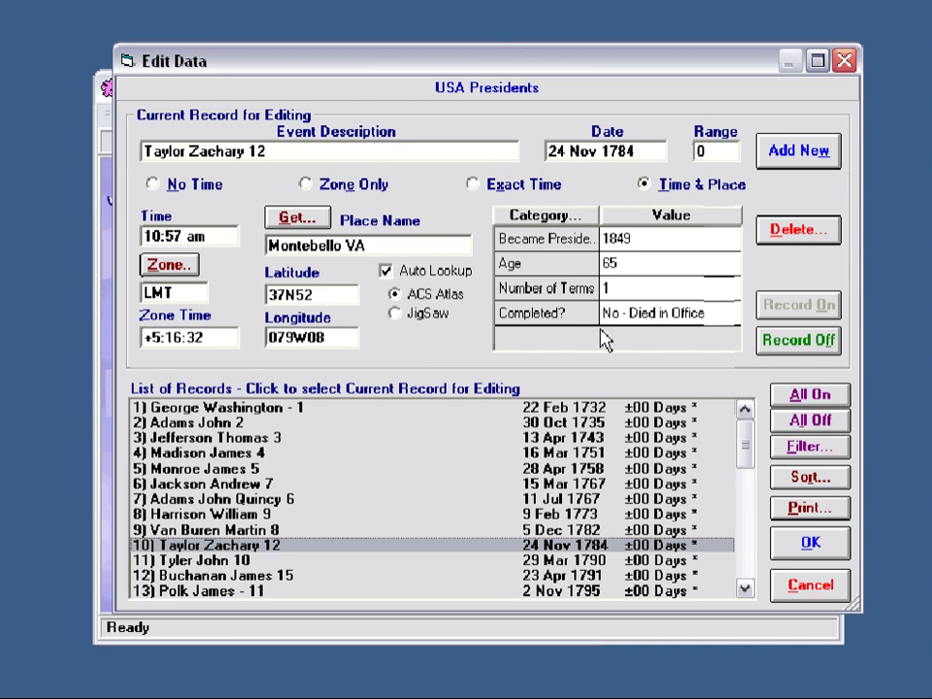
- Examine the category values of the Woodrow Wilson and Richard Nixon records, and close the data editor
{"action": "left_click_drag", "start_coordinate": [744, 444], "coordinate": [737, 551]}
{"action": "left_click", "coordinate": [649, 516]}
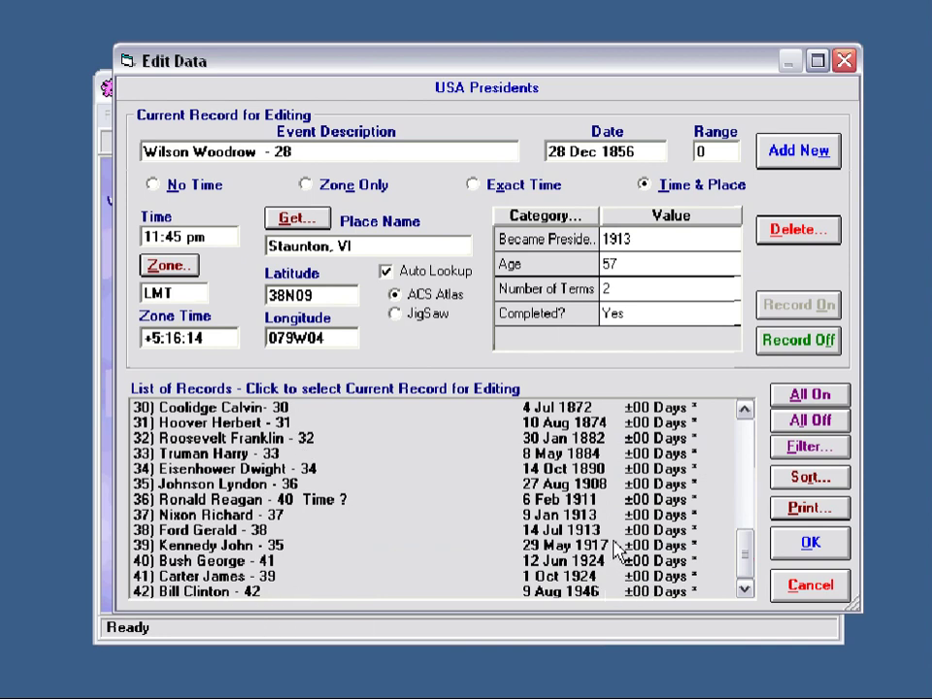
{"action": "left_click", "coordinate": [571, 517]}
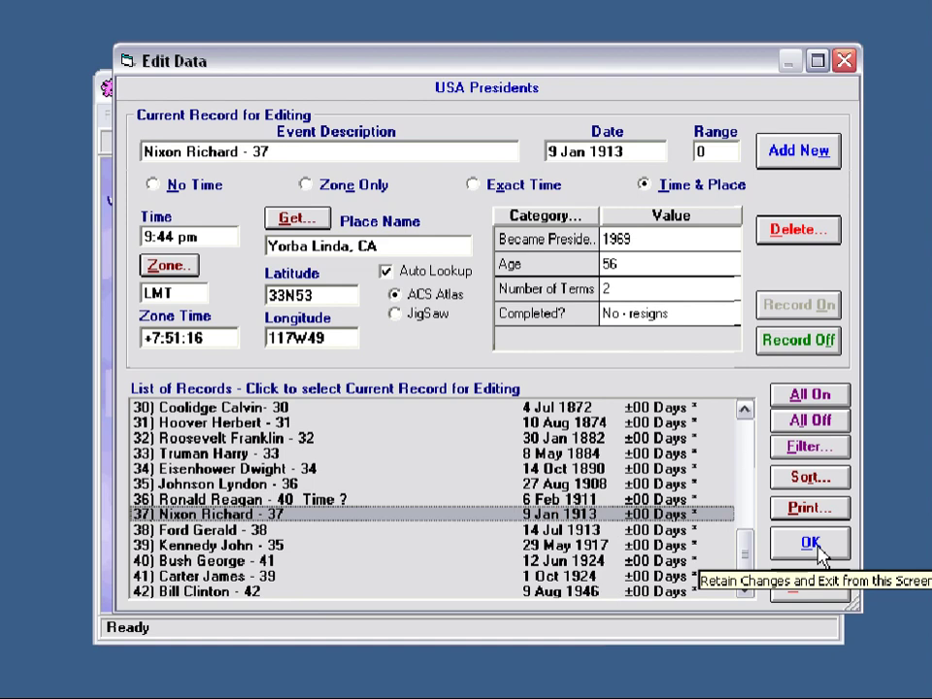
{"action": "left_click", "coordinate": [810, 549]}
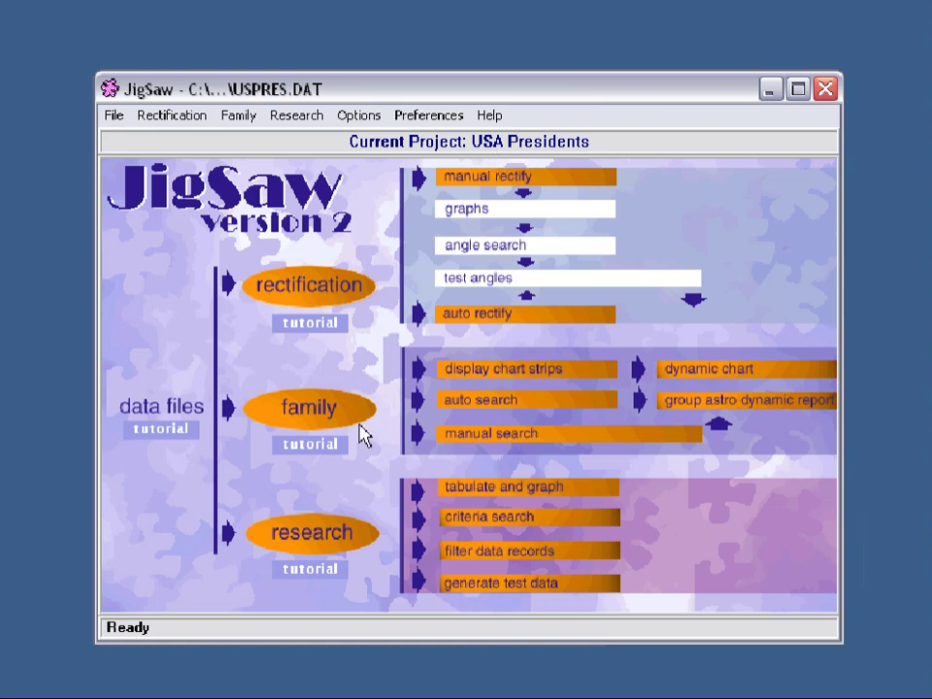
- Open the data record filter for the presidents project
{"action": "left_click", "coordinate": [334, 540]}
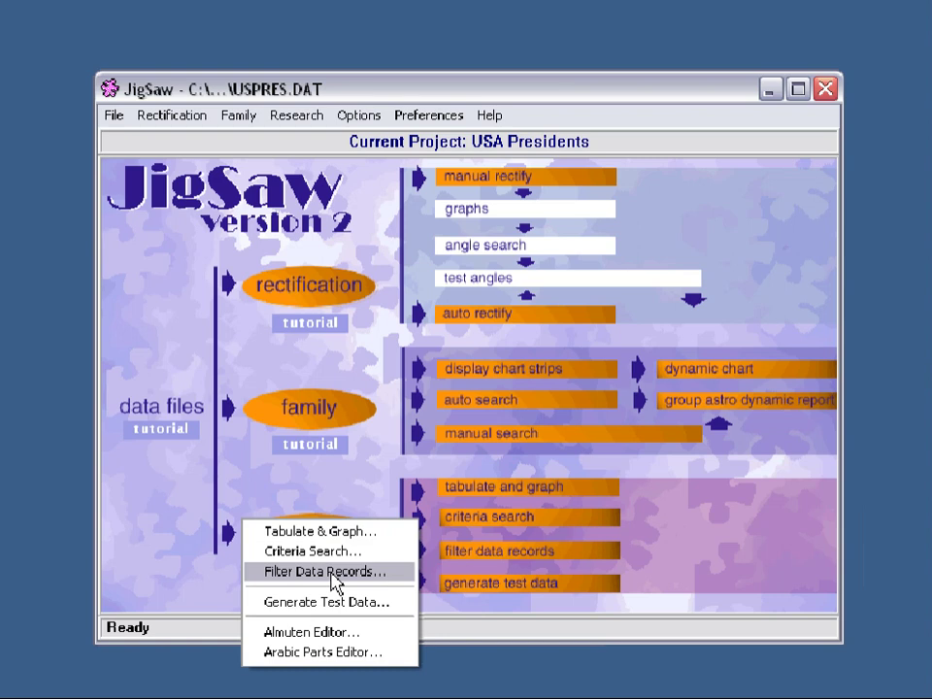
{"action": "left_click", "coordinate": [333, 572]}
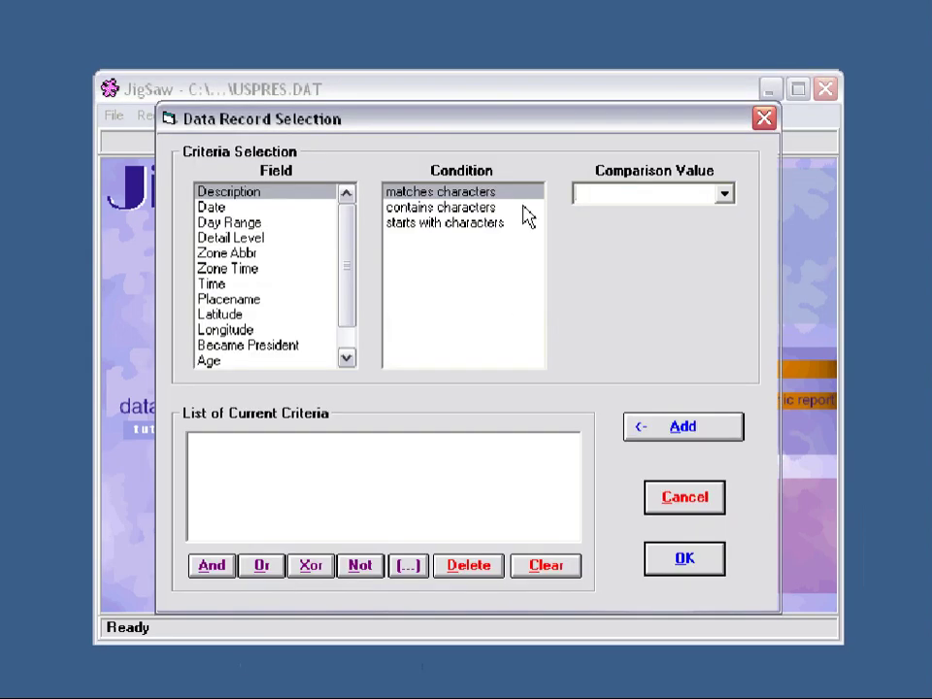
{"action": "left_click_drag", "start_coordinate": [490, 116], "coordinate": [502, 109]}
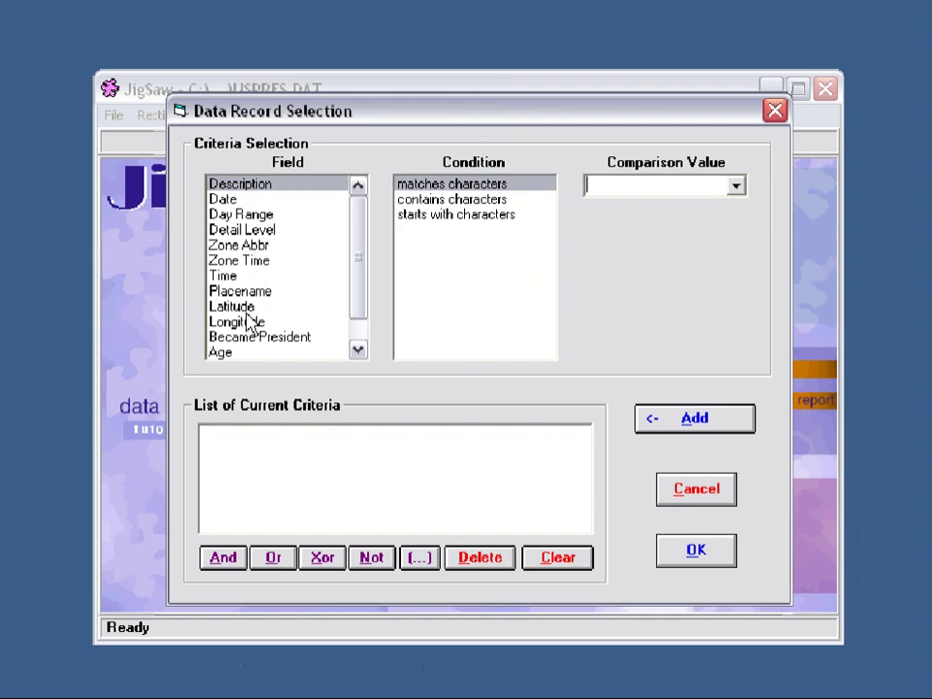
{"action": "mouse_move", "coordinate": [361, 277]}
{"action": "left_mouse_down"}
{"action": "mouse_move", "coordinate": [364, 309]}
{"action": "mouse_move", "coordinate": [359, 260]}
{"action": "left_mouse_up"}
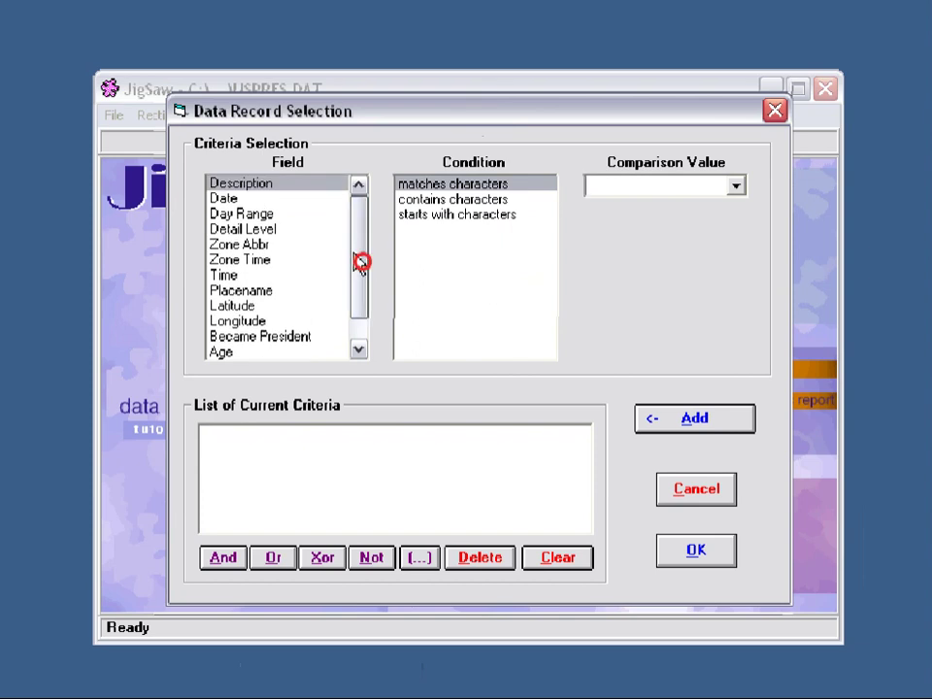
- Examine the conditions offered for the standard filter fields from Date through Longitude
{"action": "left_click", "coordinate": [222, 198]}
{"action": "left_click", "coordinate": [242, 214]}
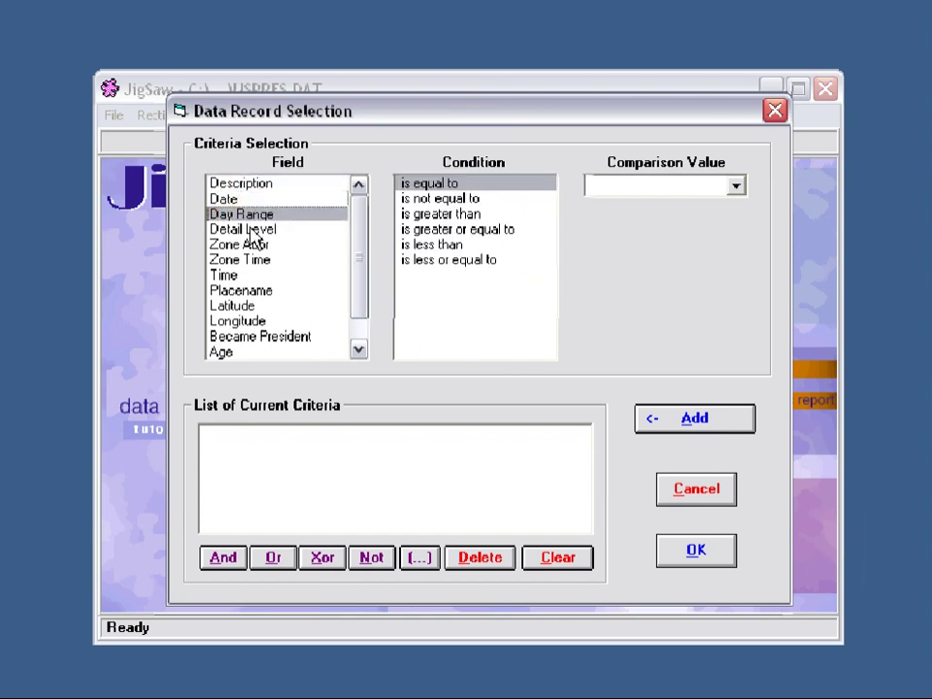
{"action": "left_click", "coordinate": [251, 229]}
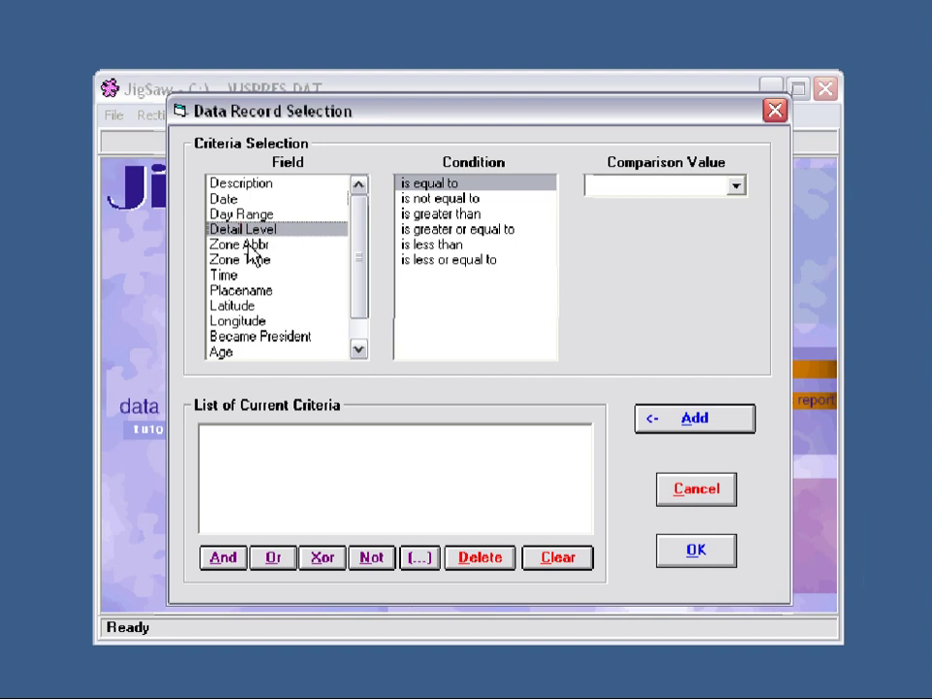
{"action": "left_click", "coordinate": [248, 244]}
{"action": "left_click", "coordinate": [249, 259]}
{"action": "left_click", "coordinate": [249, 246]}
{"action": "left_click", "coordinate": [250, 259]}
{"action": "left_click", "coordinate": [248, 245]}
{"action": "left_click", "coordinate": [247, 259]}
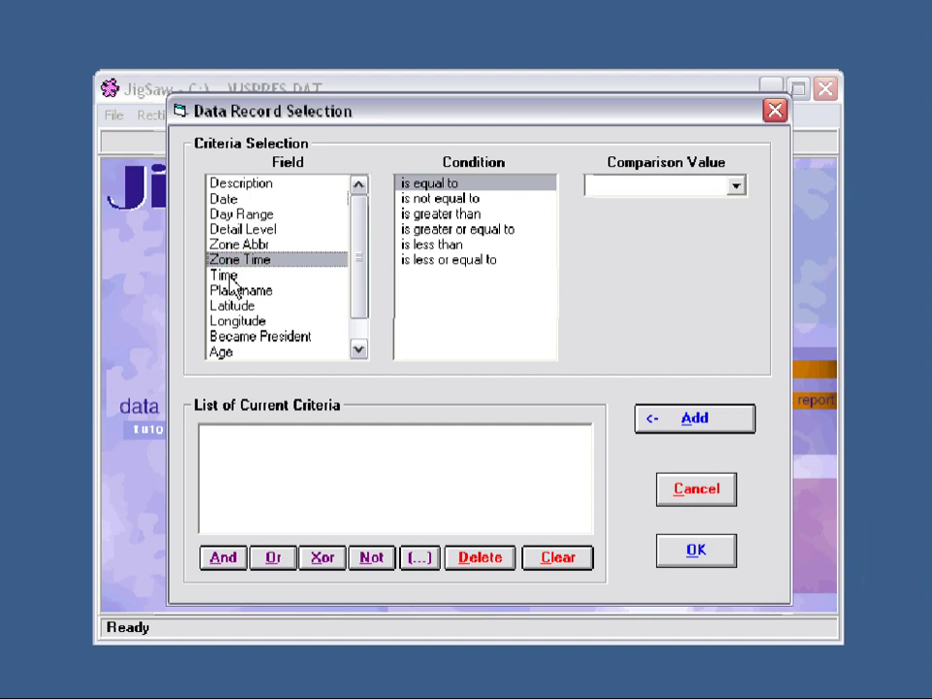
{"action": "left_click", "coordinate": [242, 276]}
{"action": "left_click", "coordinate": [257, 291]}
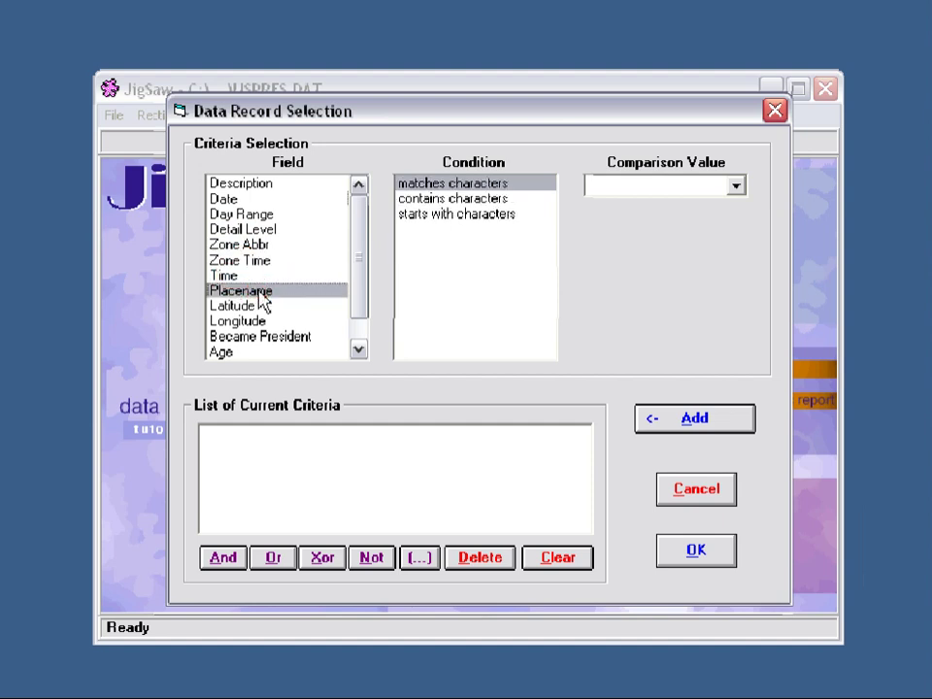
{"action": "left_click", "coordinate": [243, 306]}
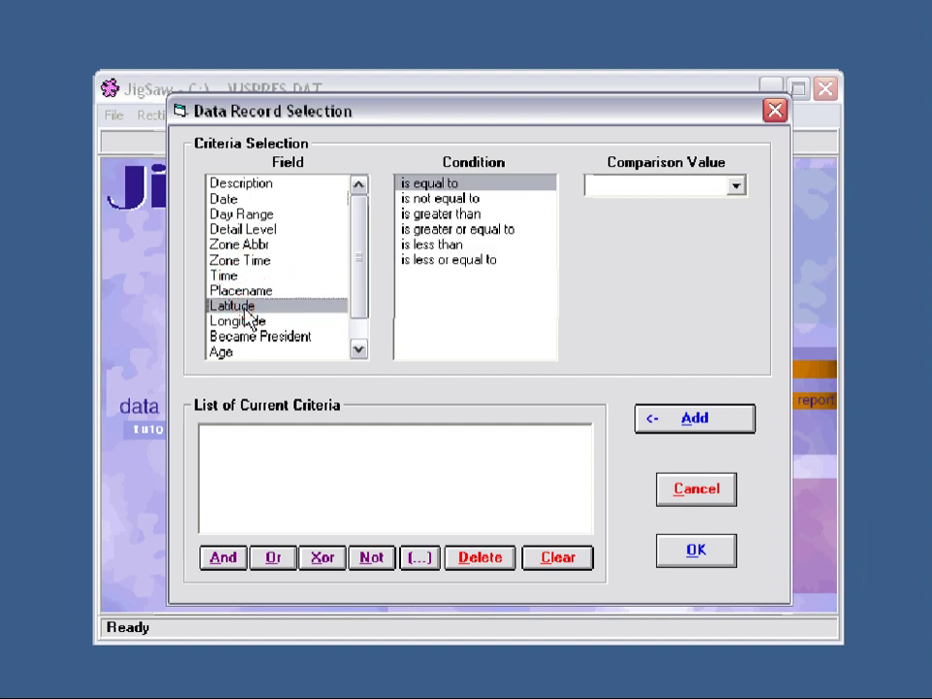
{"action": "left_click", "coordinate": [244, 321]}
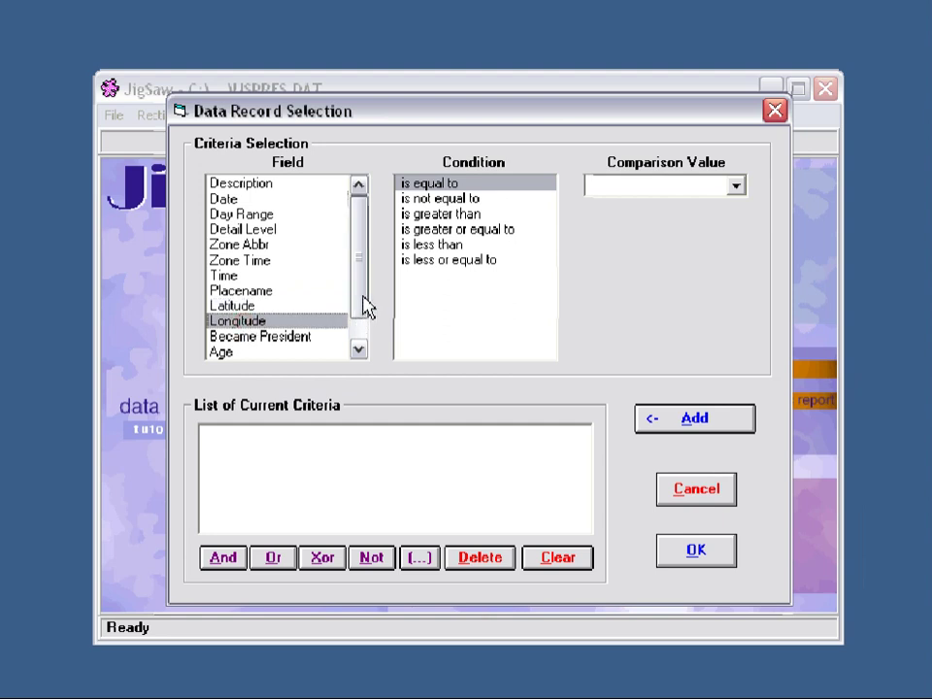
- Examine the conditions and comparison values for the Became President, Age, Number of Terms and Completed? fields
{"action": "left_click_drag", "start_coordinate": [364, 306], "coordinate": [364, 333]}
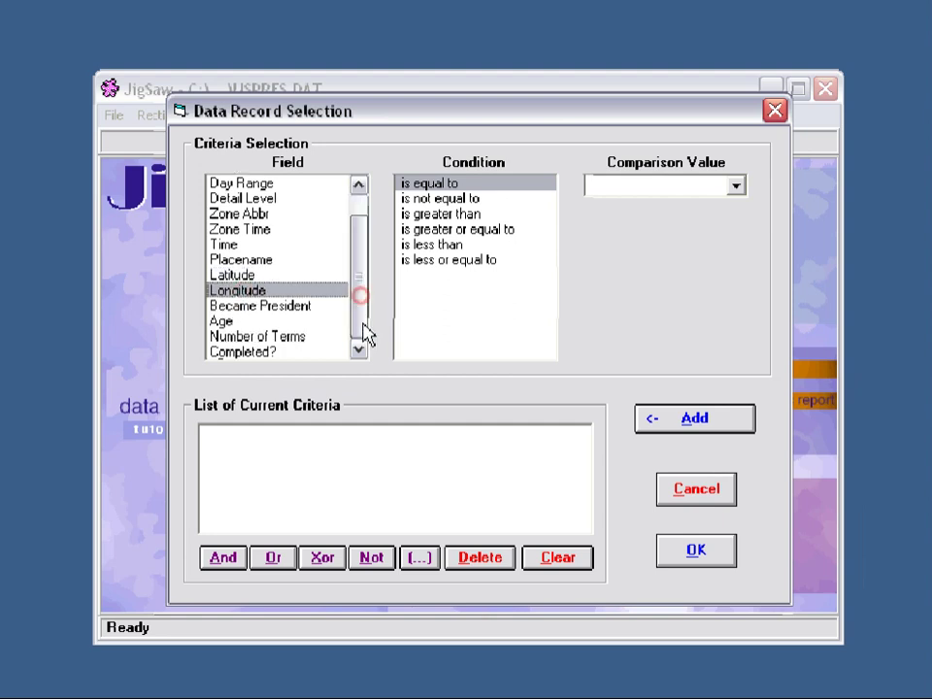
{"action": "left_click", "coordinate": [280, 308]}
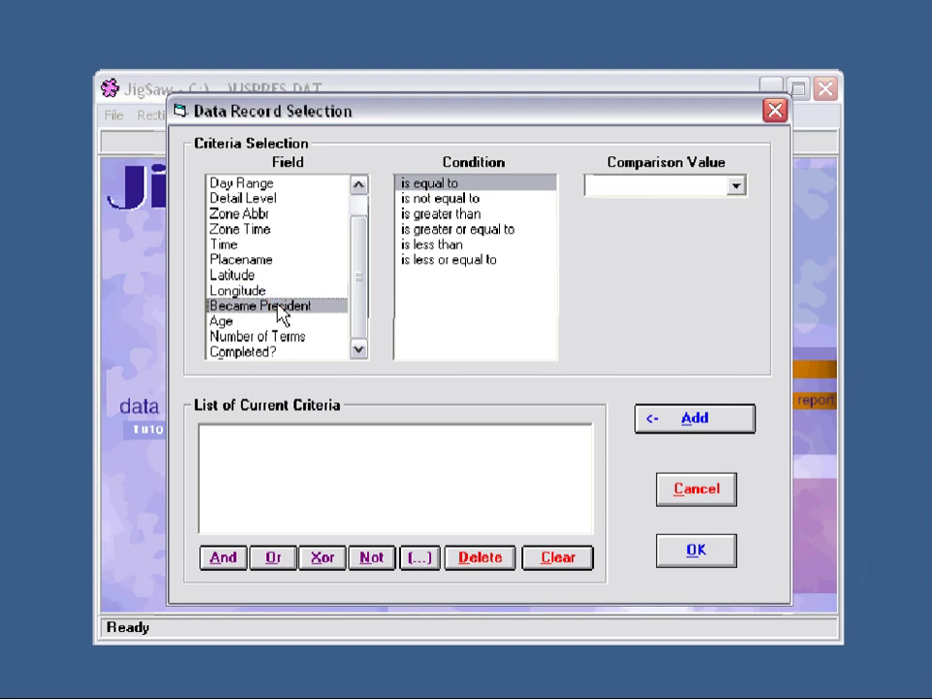
{"action": "left_click", "coordinate": [222, 321]}
{"action": "left_click", "coordinate": [248, 339]}
{"action": "left_click", "coordinate": [250, 353]}
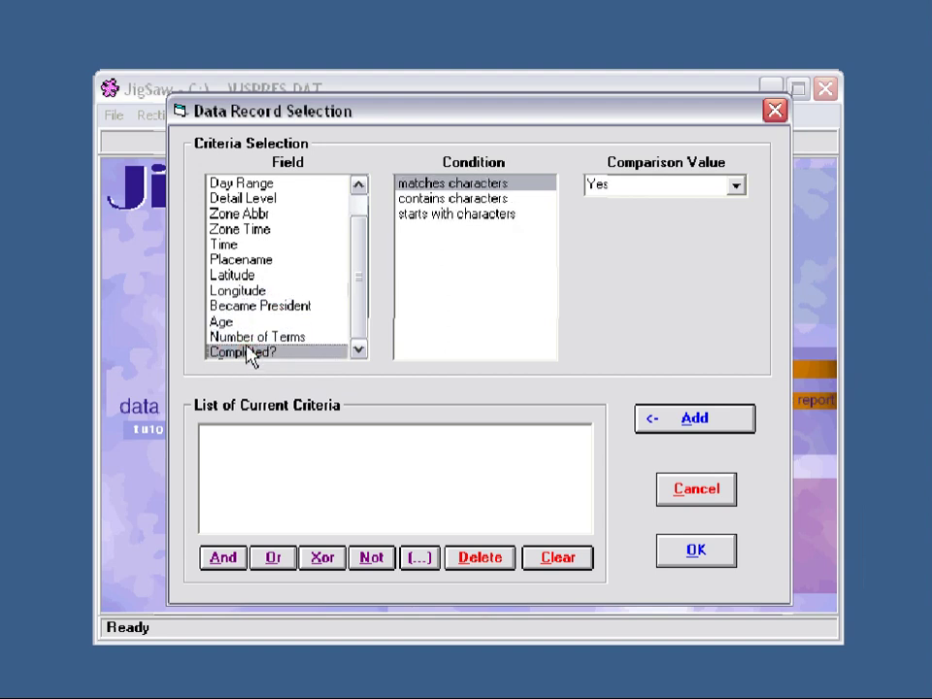
{"action": "left_click", "coordinate": [234, 336]}
{"action": "left_click", "coordinate": [233, 321]}
{"action": "left_click", "coordinate": [229, 306]}
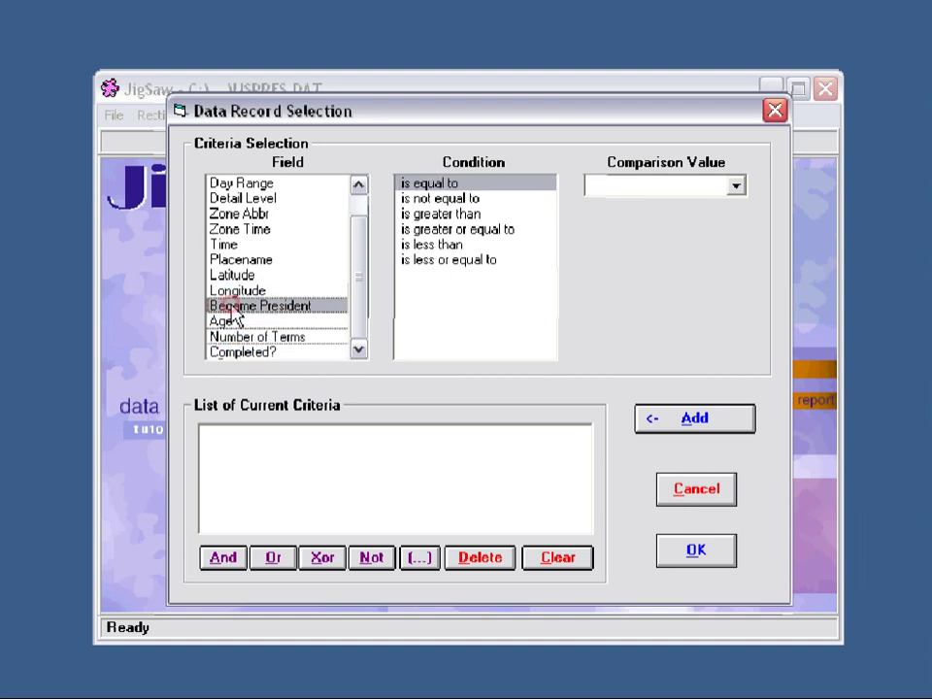
{"action": "left_click", "coordinate": [250, 352]}
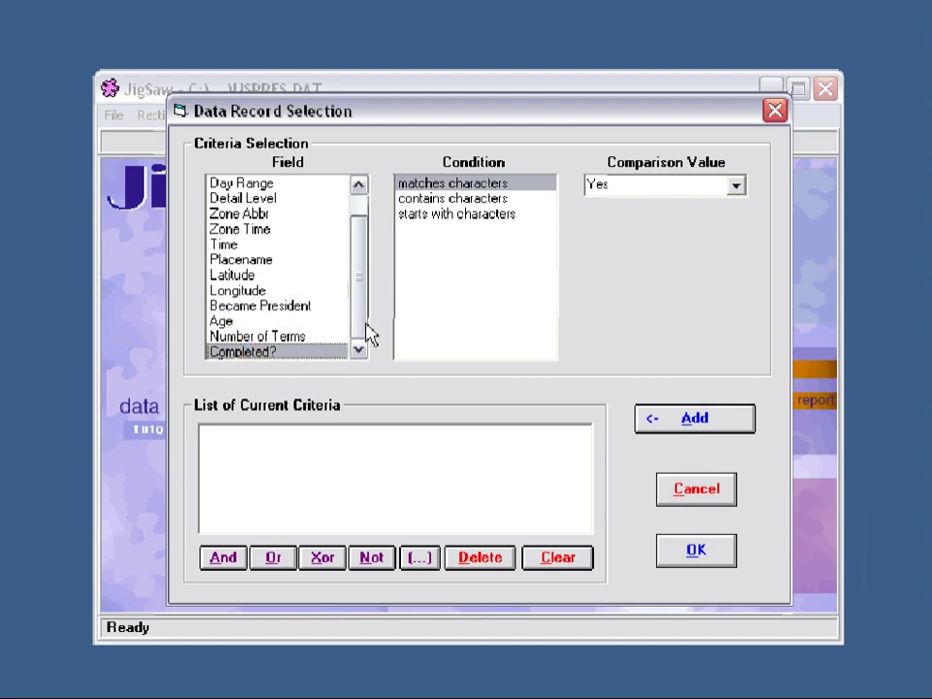
{"action": "left_click", "coordinate": [737, 184]}
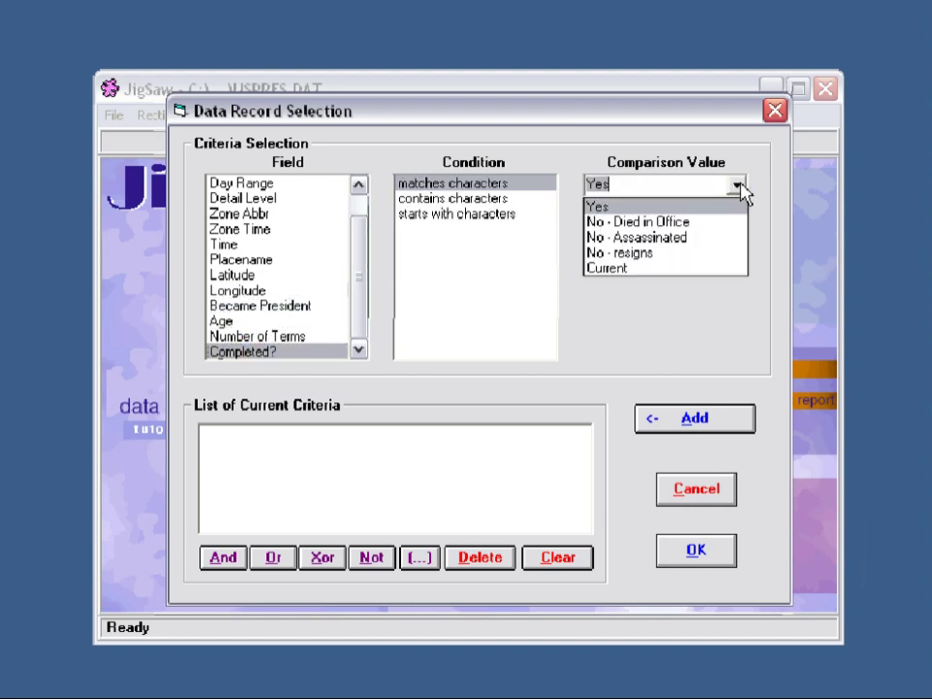
{"action": "left_click", "coordinate": [657, 207]}
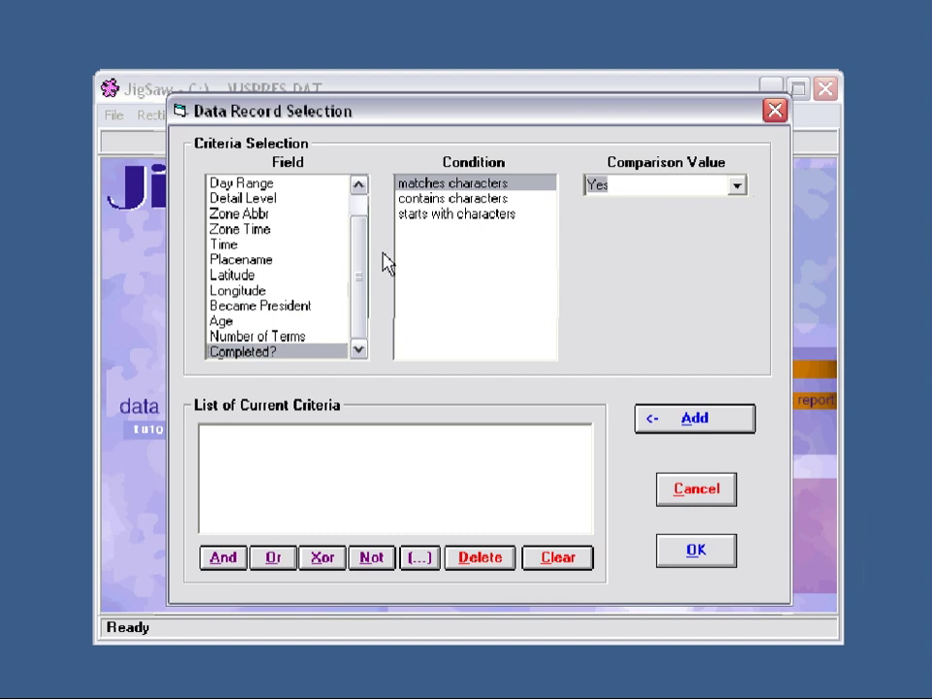
- Add a filter criterion requiring that Time is greater than 6:00 pm
{"action": "left_click", "coordinate": [354, 229]}
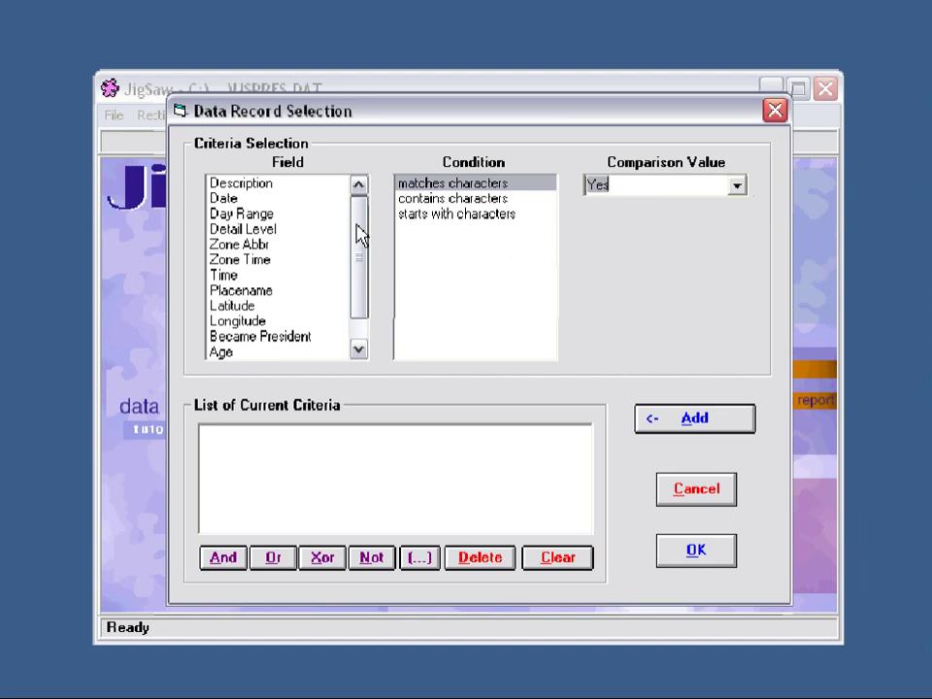
{"action": "left_click", "coordinate": [222, 276]}
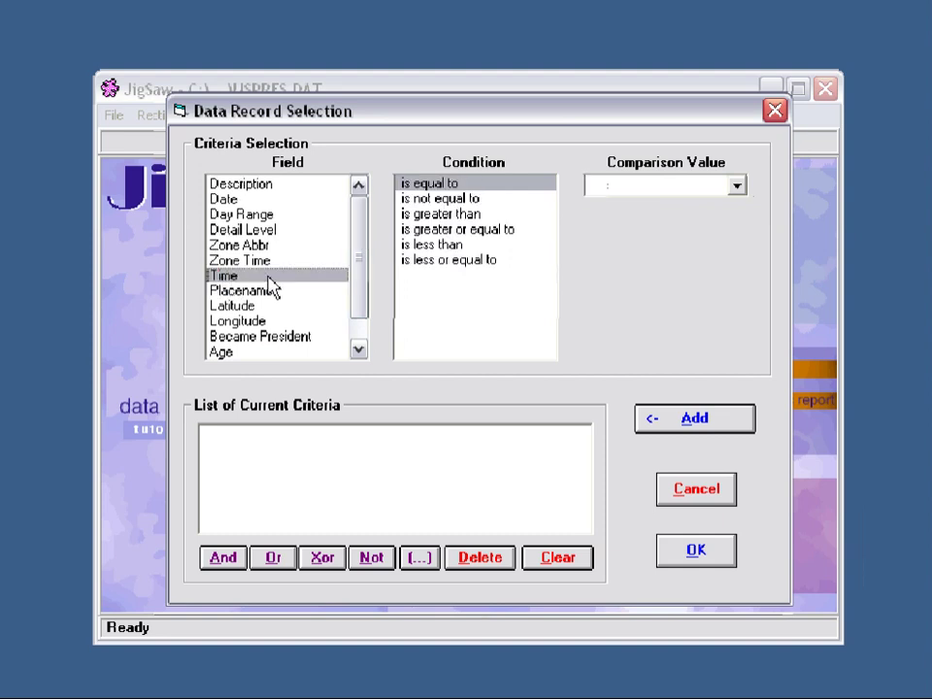
{"action": "left_click", "coordinate": [444, 214]}
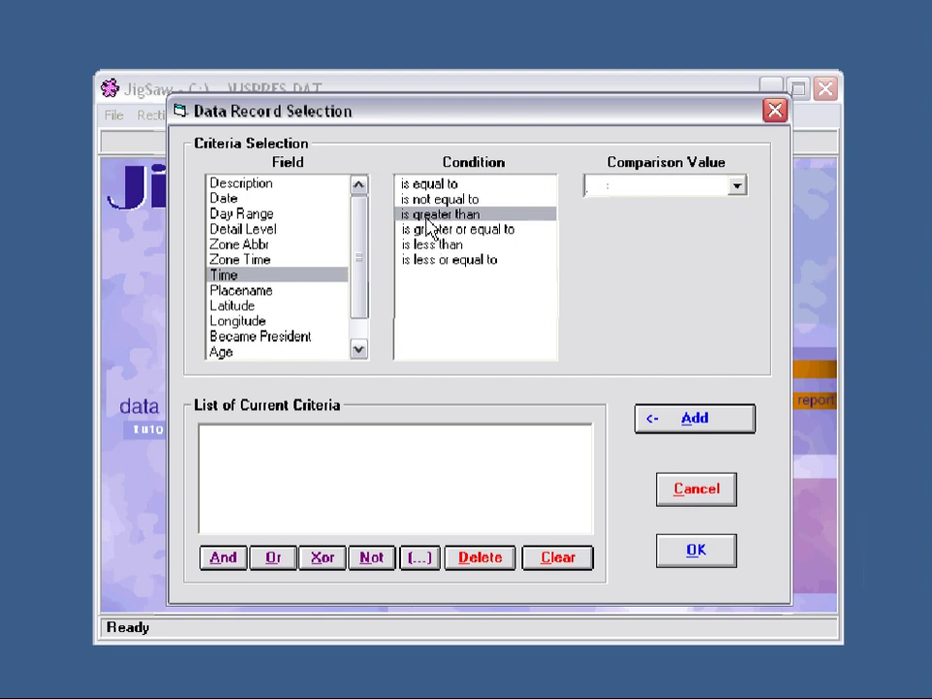
{"action": "left_click", "coordinate": [600, 182]}
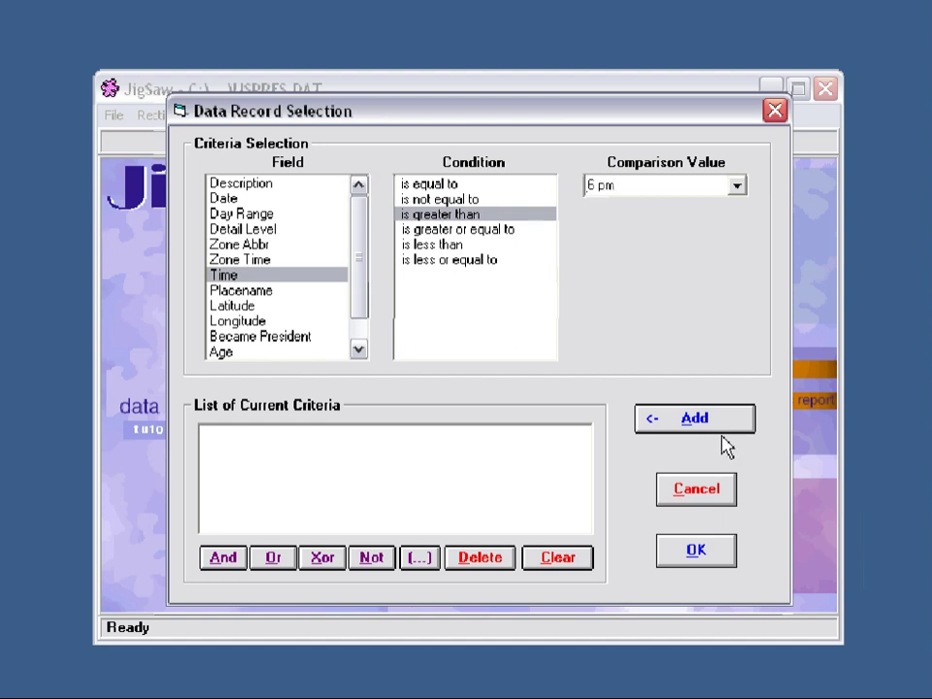
{"action": "left_click", "coordinate": [707, 427]}
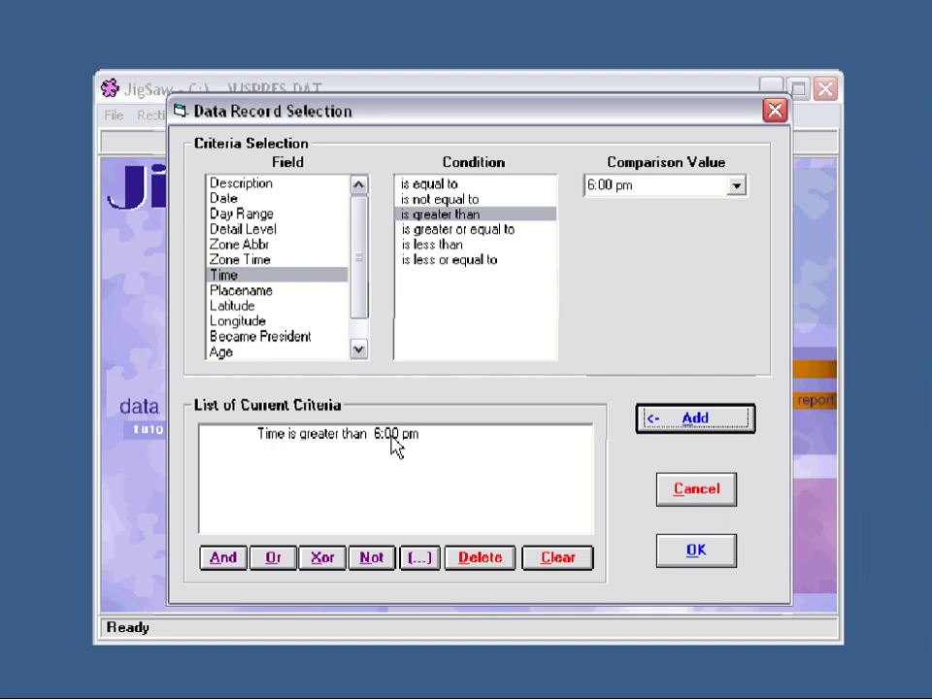
- Add a filter criterion requiring that Age is less than 60, combined with the Time criterion
{"action": "left_click_drag", "start_coordinate": [361, 299], "coordinate": [352, 320]}
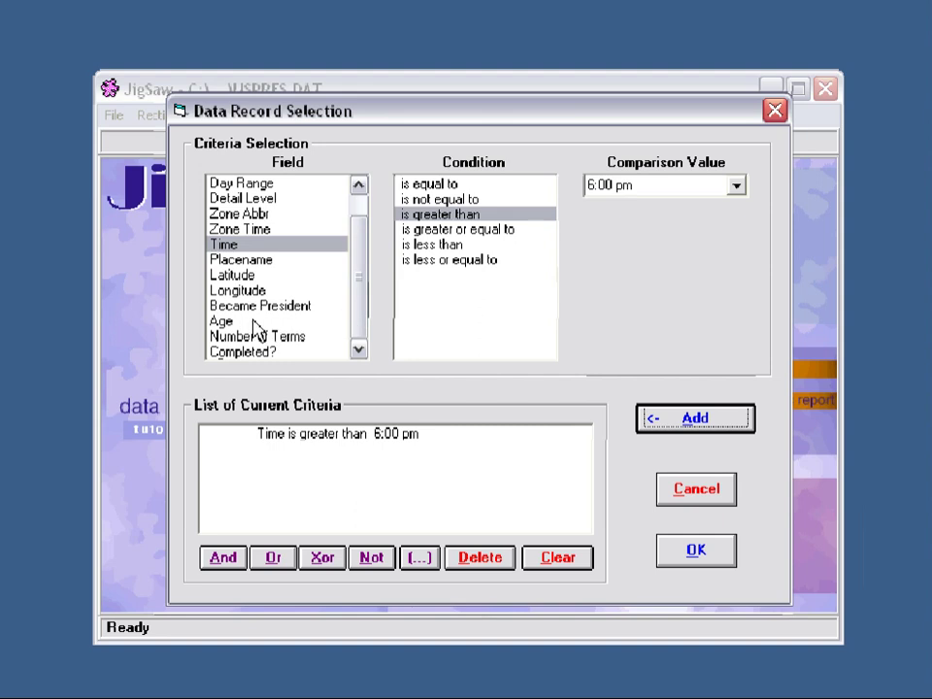
{"action": "left_click", "coordinate": [222, 323]}
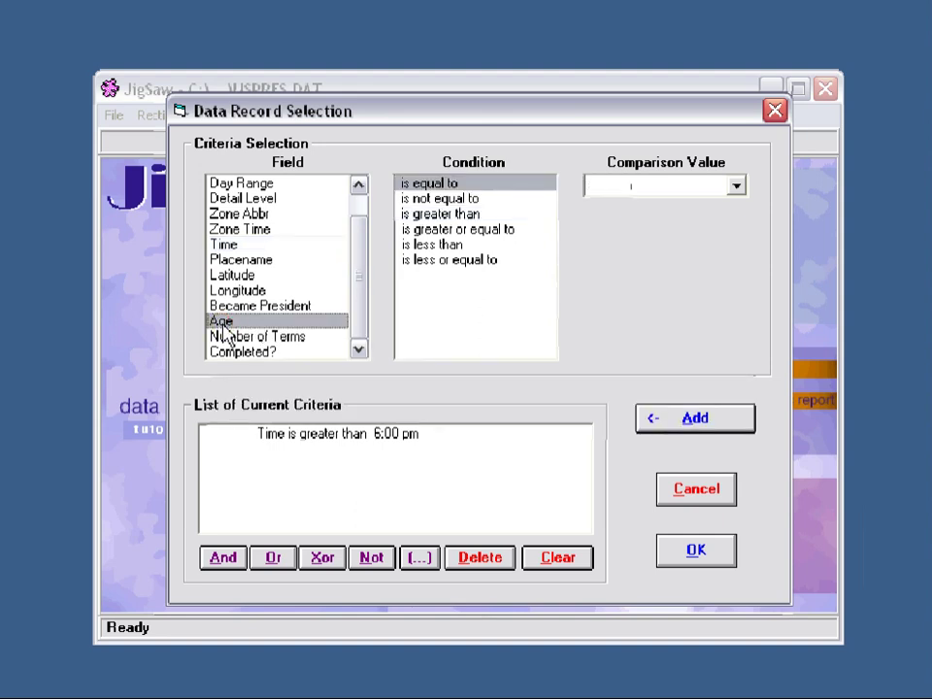
{"action": "left_click", "coordinate": [427, 244]}
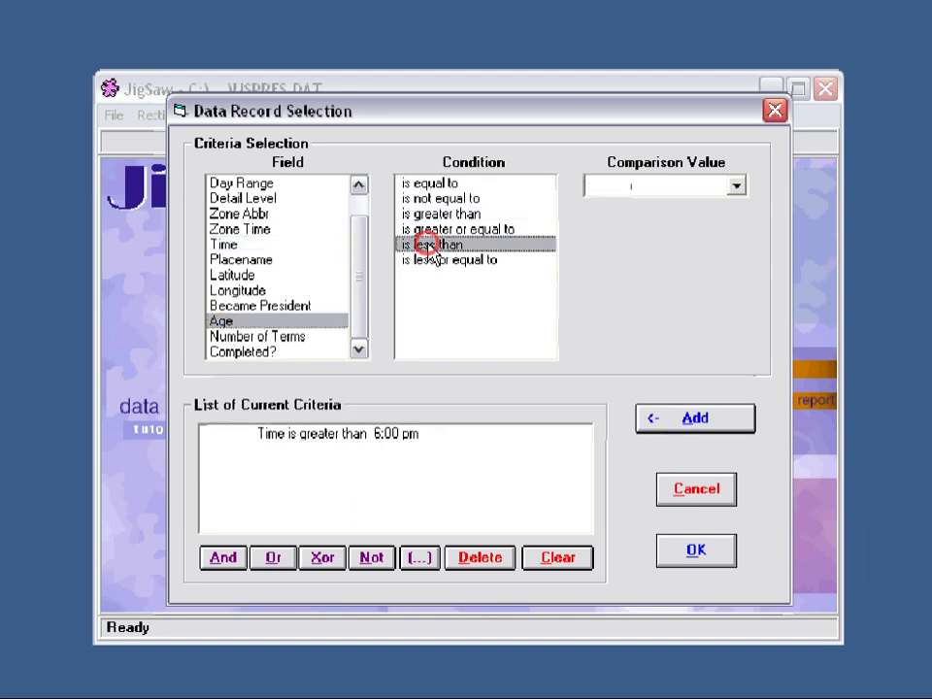
{"action": "left_click", "coordinate": [599, 181]}
{"action": "type", "text": "60"}
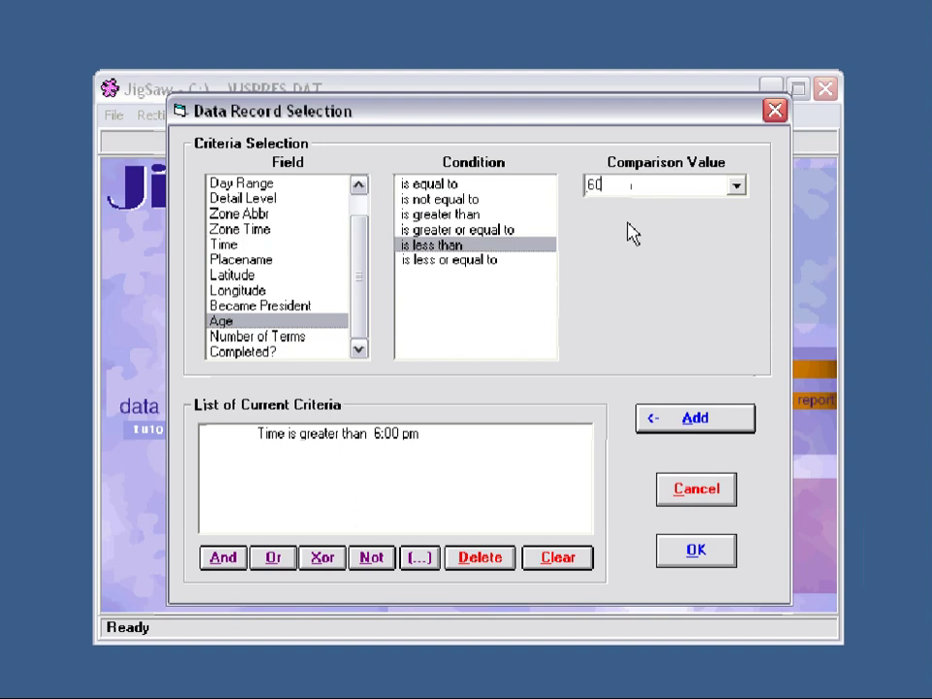
{"action": "left_click", "coordinate": [690, 419]}
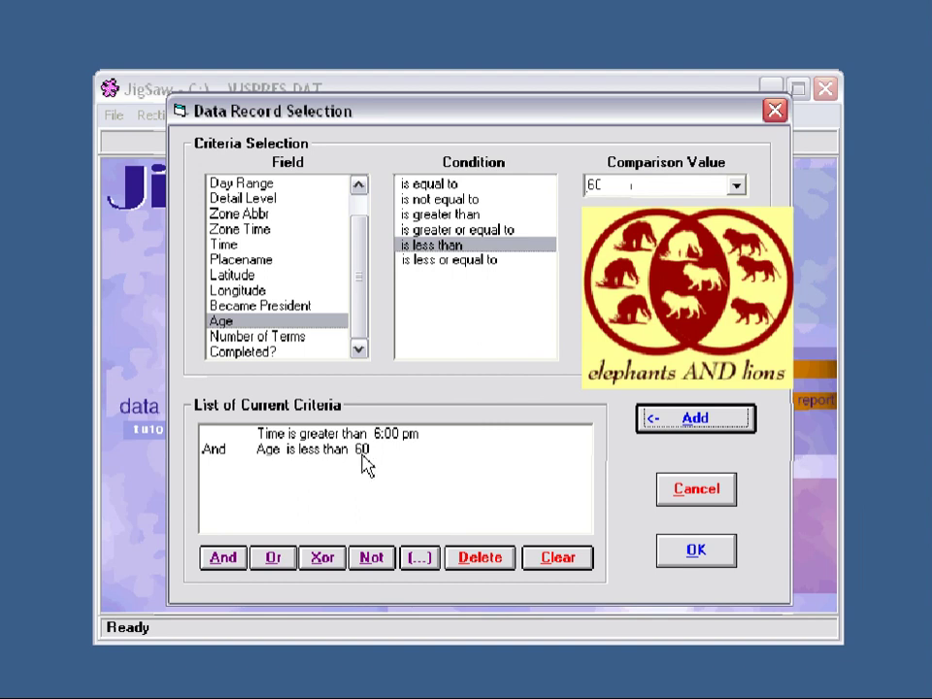
{"action": "left_click", "coordinate": [467, 262]}
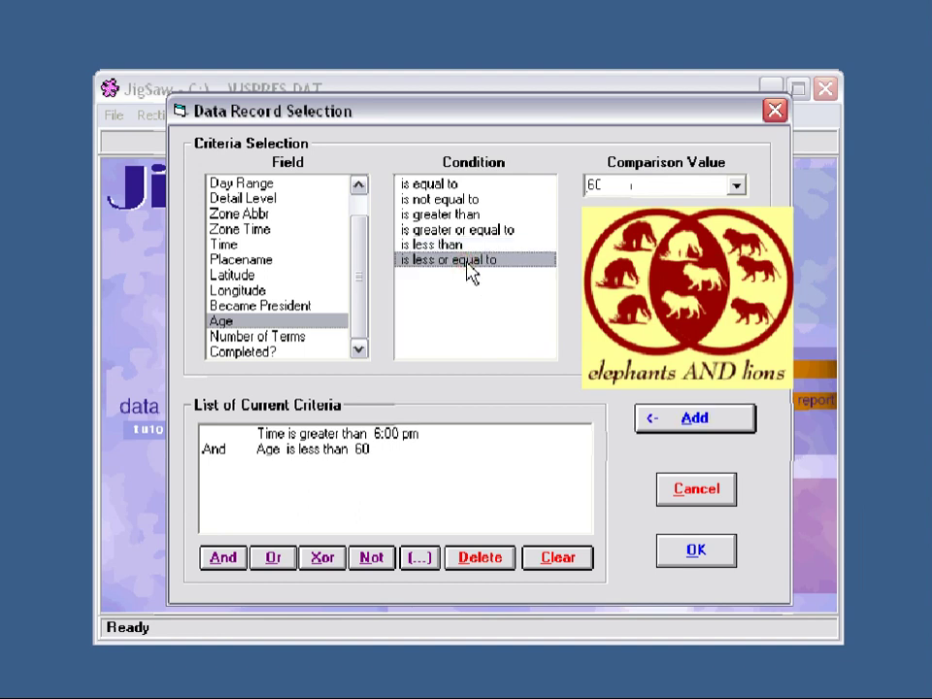
{"action": "left_click", "coordinate": [454, 247]}
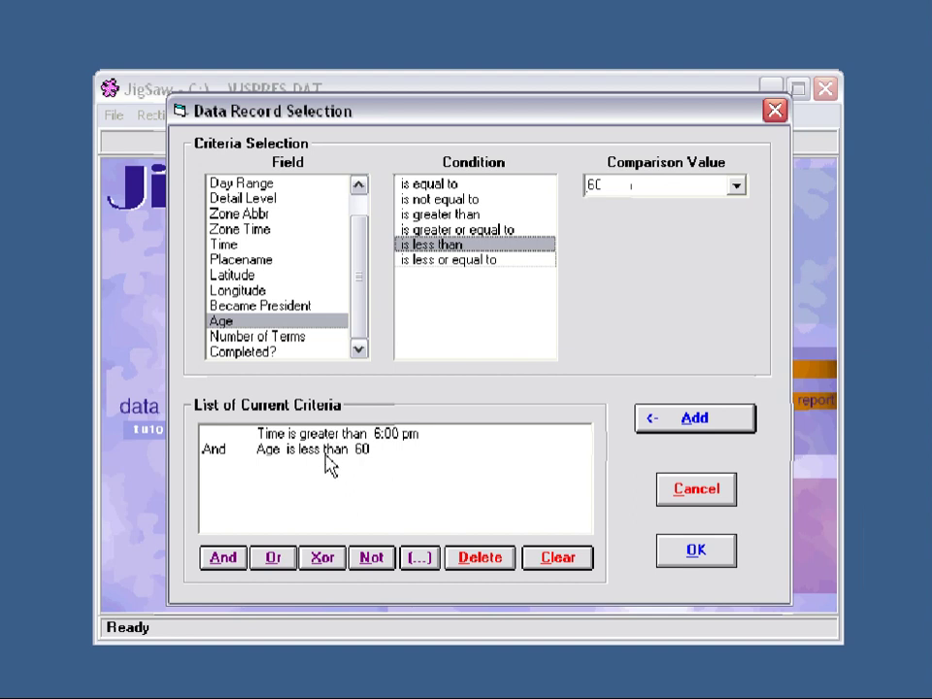
- Run the data record search and enable only the passed records in the current project
{"action": "left_click", "coordinate": [696, 551]}
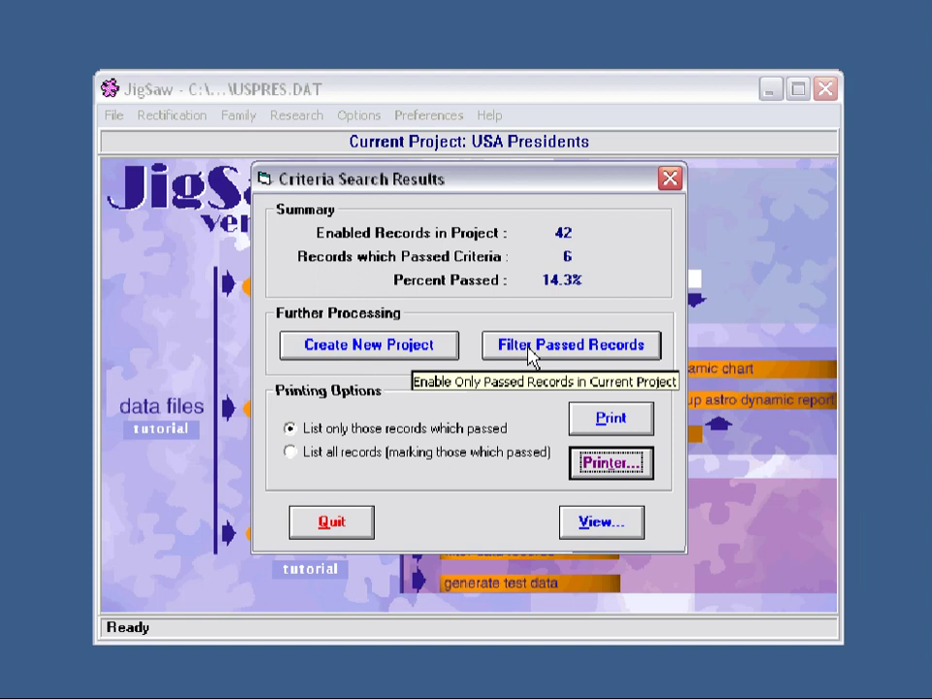
{"action": "left_click", "coordinate": [529, 350]}
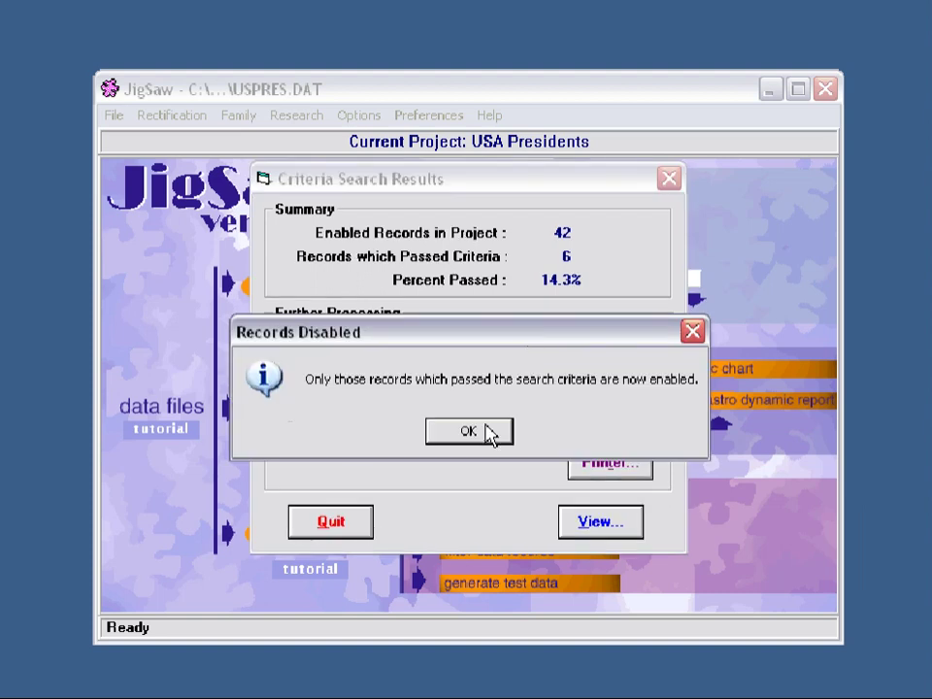
{"action": "left_click", "coordinate": [470, 433]}
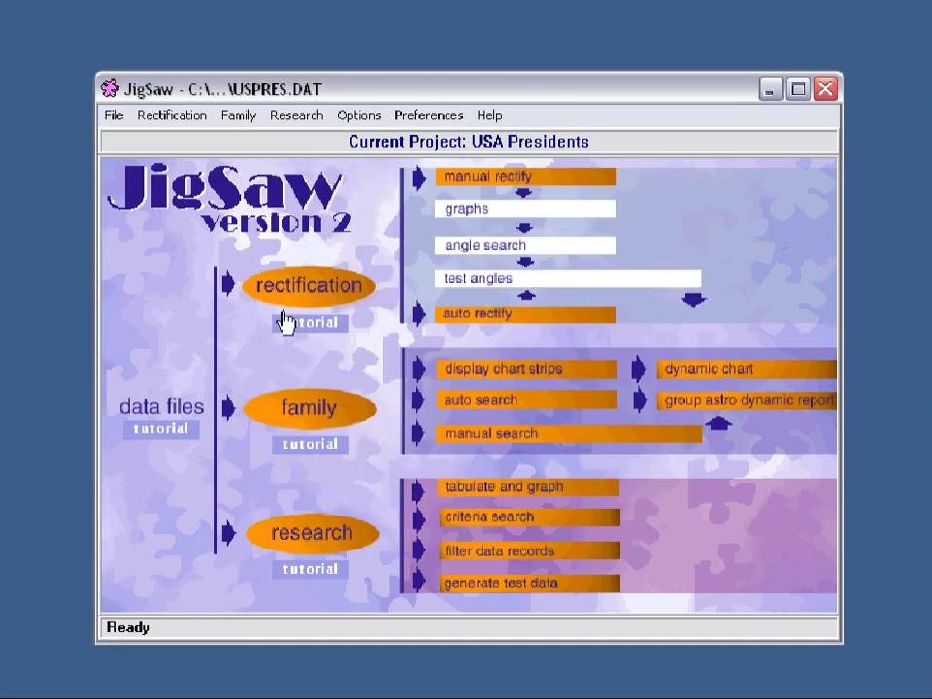
- Examine the enabled records in the project's data list, including Madison, Wilson, Theodore Roosevelt, Hoover and Franklin Roosevelt
{"action": "left_click", "coordinate": [114, 119]}
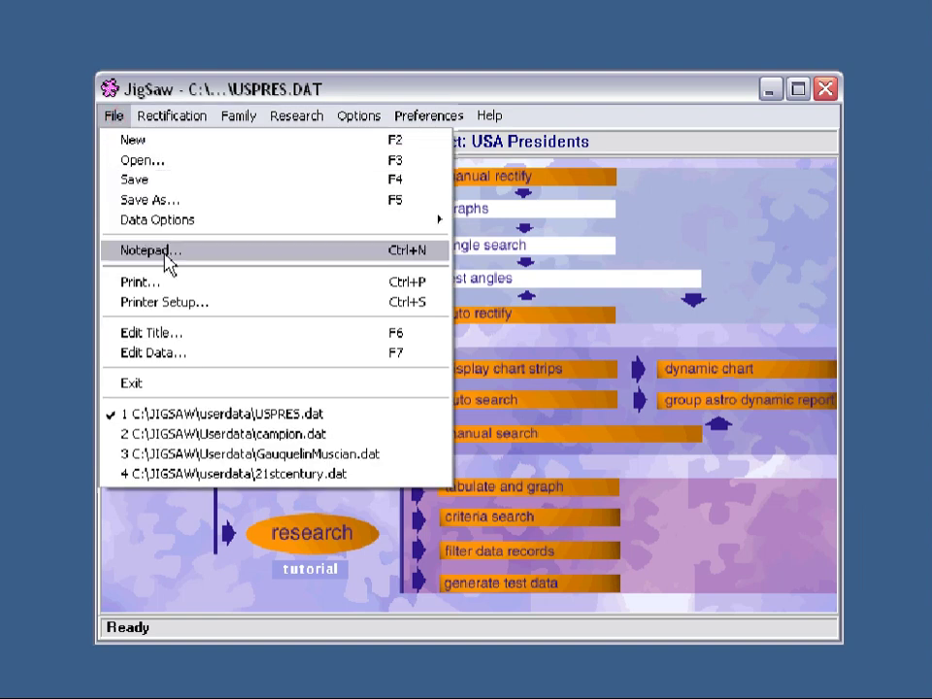
{"action": "left_click", "coordinate": [172, 355]}
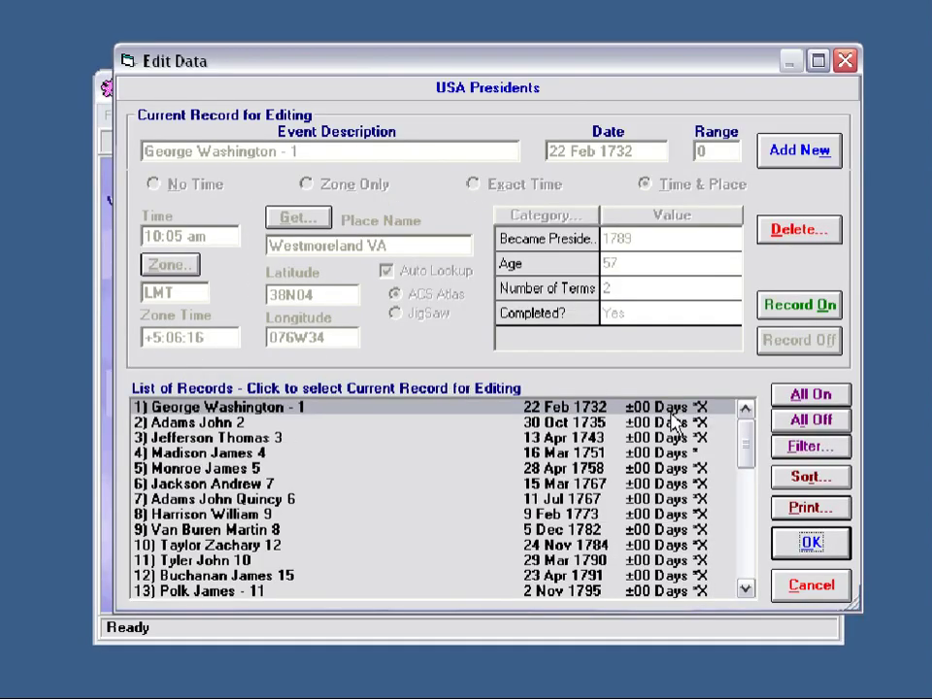
{"action": "left_click", "coordinate": [665, 452]}
{"action": "left_click_drag", "start_coordinate": [743, 444], "coordinate": [745, 524]}
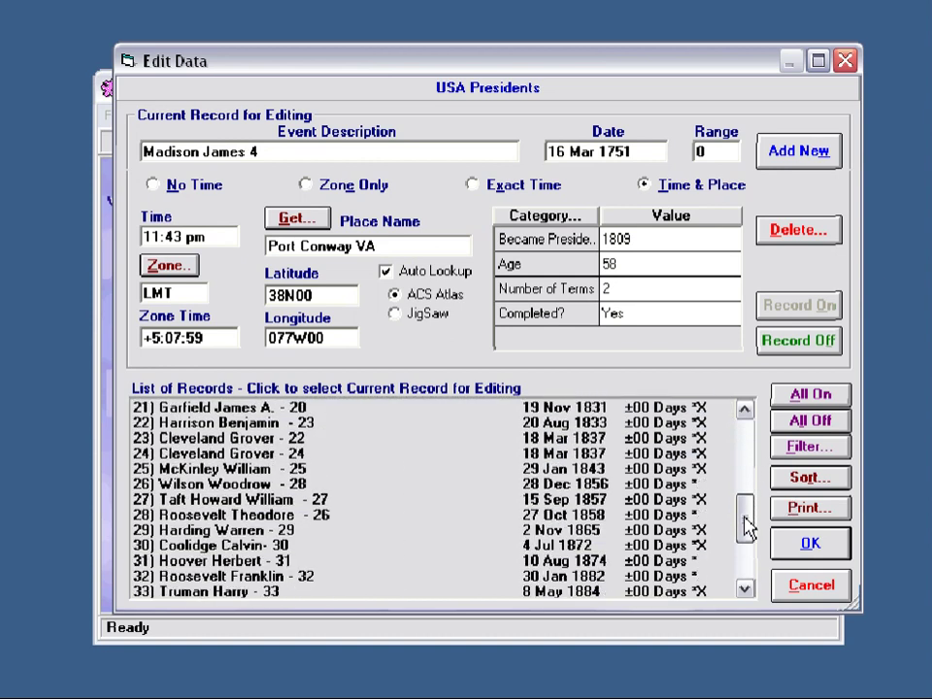
{"action": "left_click", "coordinate": [670, 484]}
{"action": "left_click", "coordinate": [677, 513]}
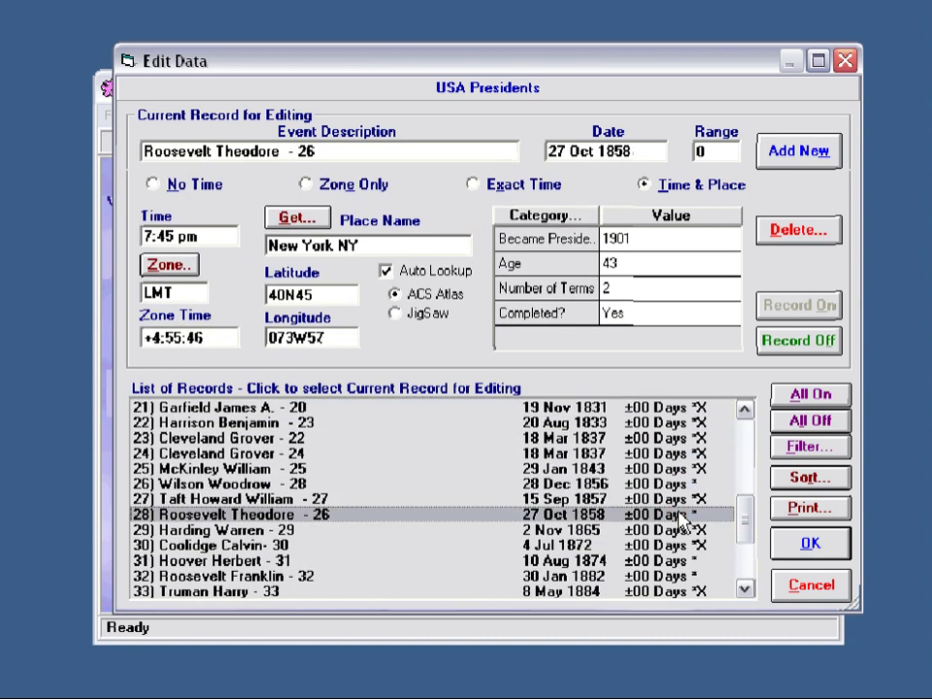
{"action": "left_click", "coordinate": [675, 556]}
{"action": "left_click", "coordinate": [676, 576]}
{"action": "left_click_drag", "start_coordinate": [743, 544], "coordinate": [748, 480]}
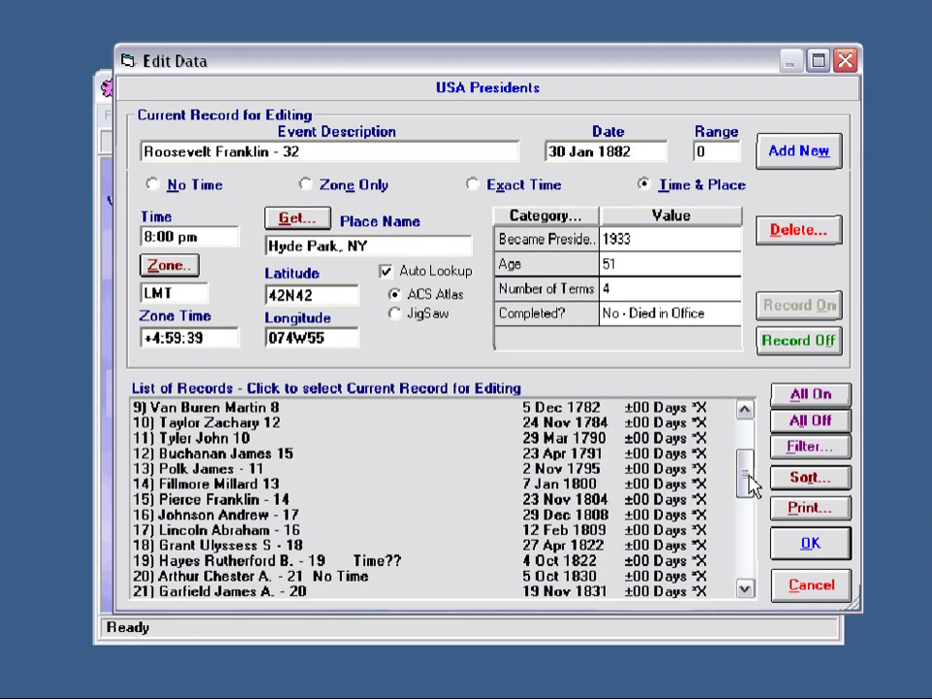
{"action": "left_click", "coordinate": [809, 544]}
- Tabulate the Sun by zodiacal sign for the enabled records
{"action": "left_click", "coordinate": [328, 532]}
{"action": "left_click", "coordinate": [318, 533]}
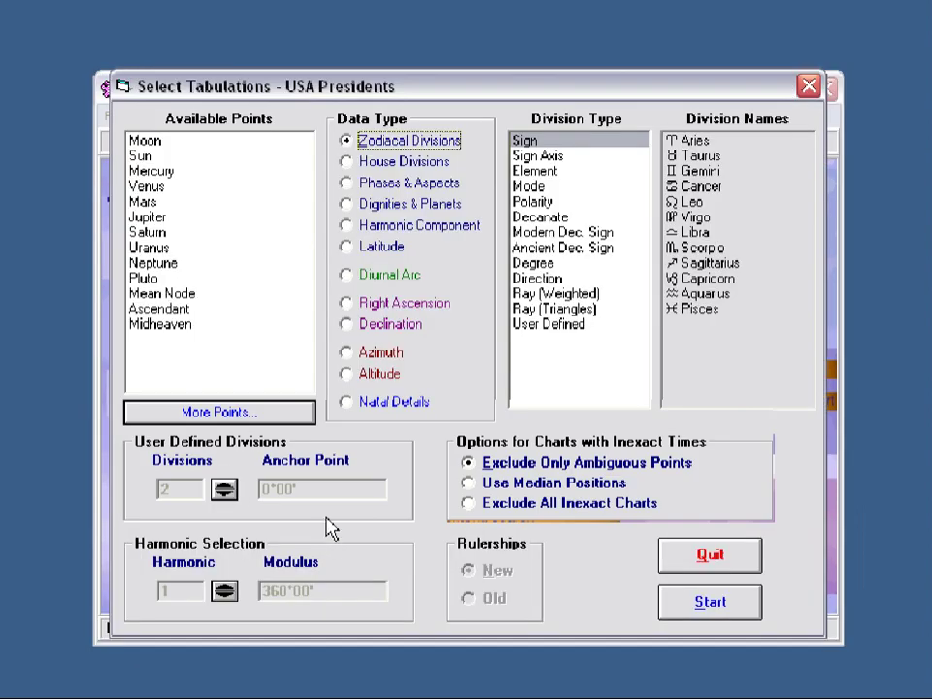
{"action": "left_click", "coordinate": [142, 158]}
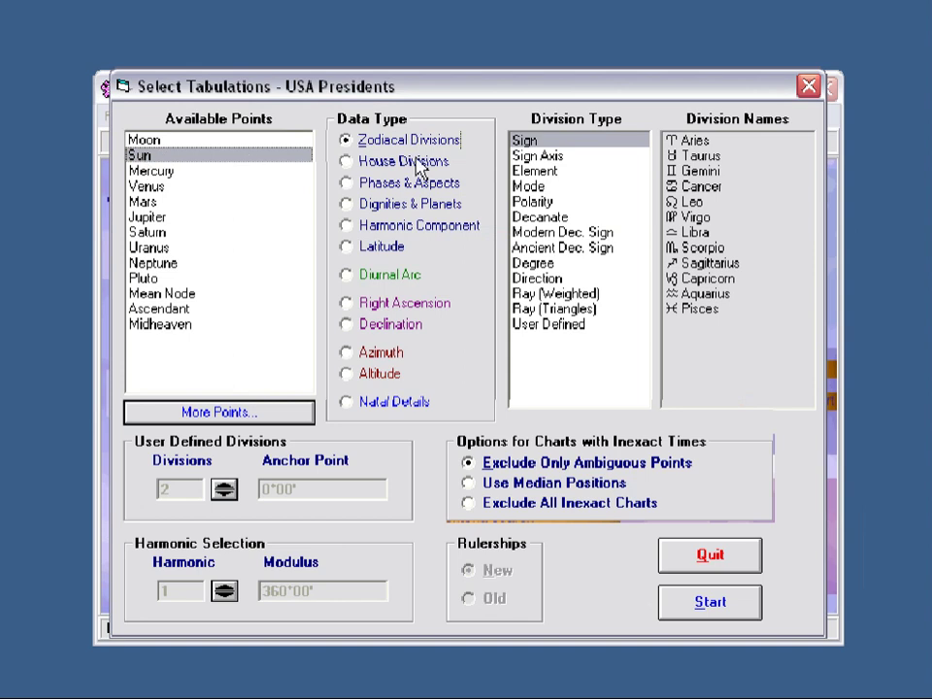
{"action": "left_click", "coordinate": [710, 602]}
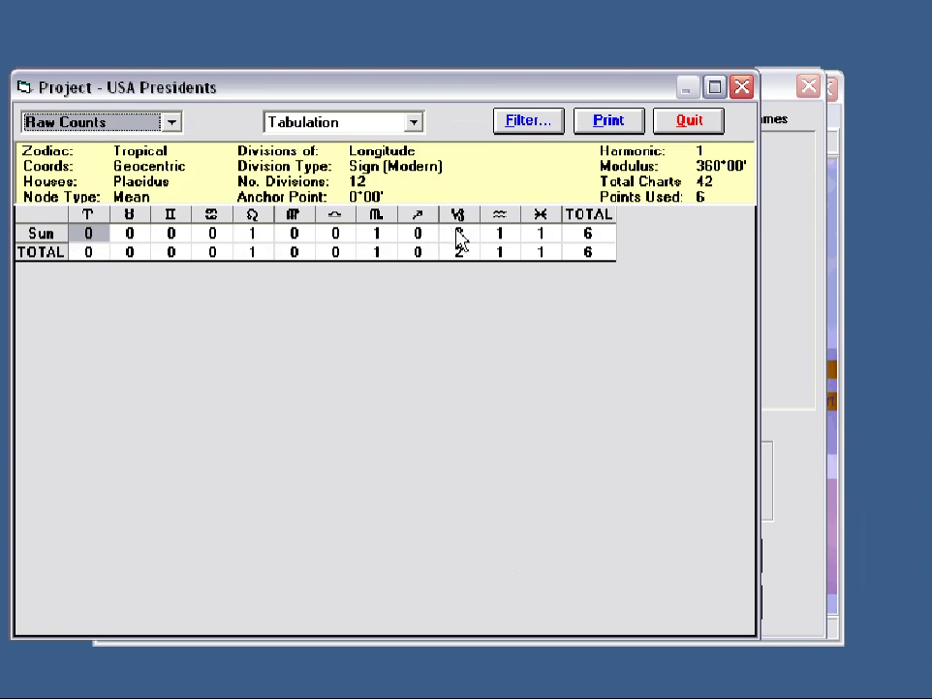
- View the Sun sign distribution as a bar graph and as a polar graph, and close the tabulation
{"action": "left_click", "coordinate": [413, 122]}
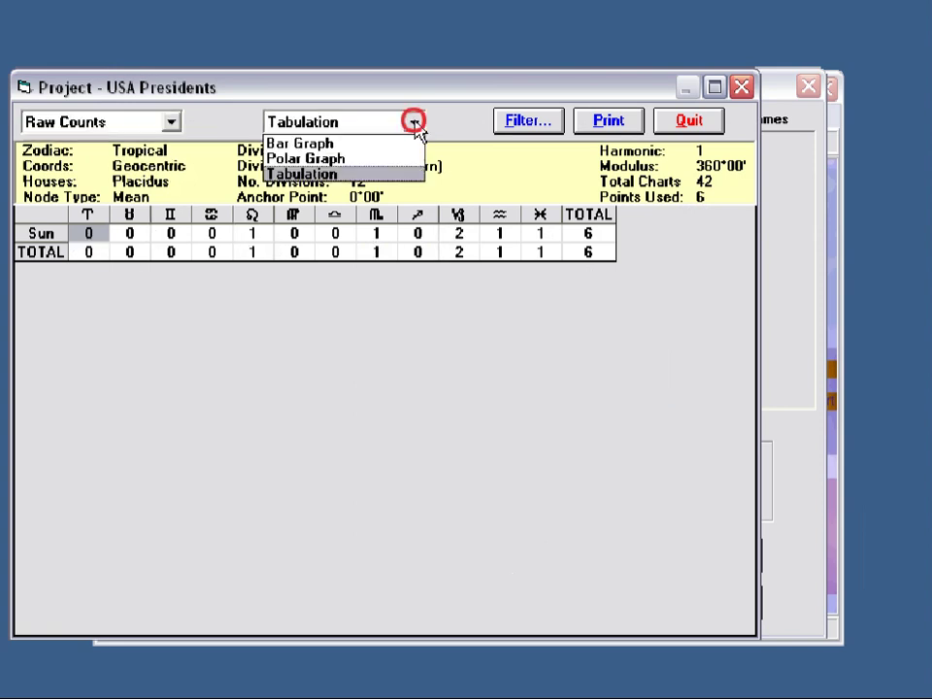
{"action": "left_click", "coordinate": [345, 144]}
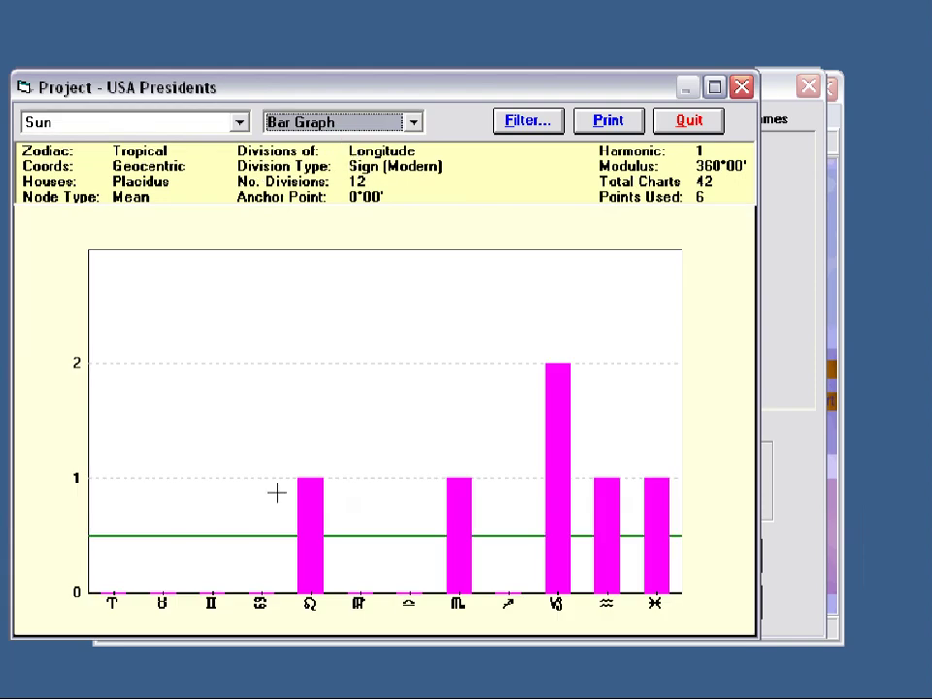
{"action": "left_click", "coordinate": [411, 122]}
{"action": "left_click", "coordinate": [379, 157]}
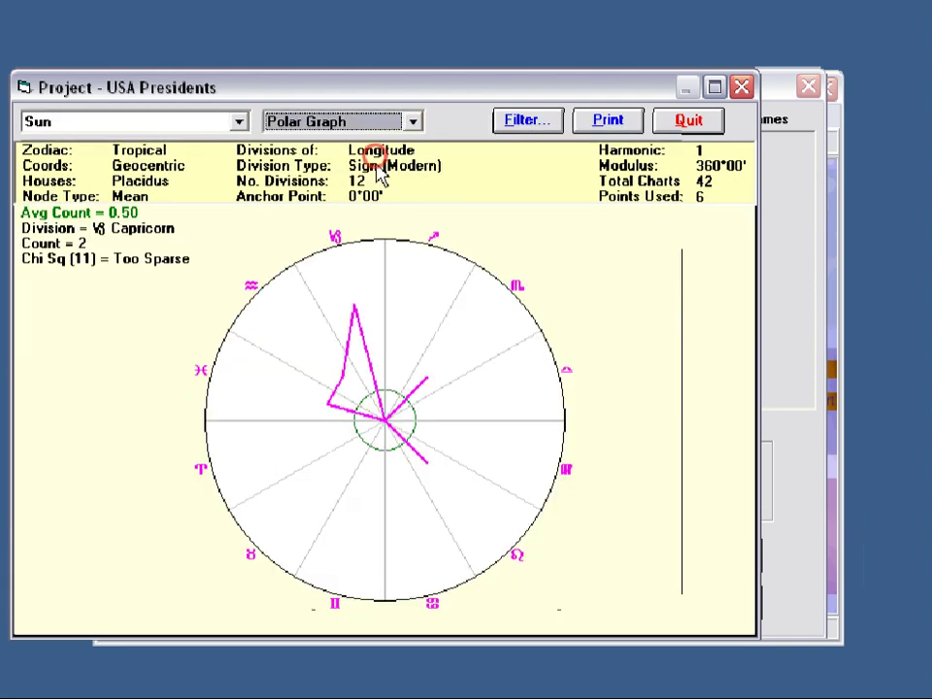
{"action": "left_click", "coordinate": [690, 120]}
{"action": "left_click", "coordinate": [695, 555]}
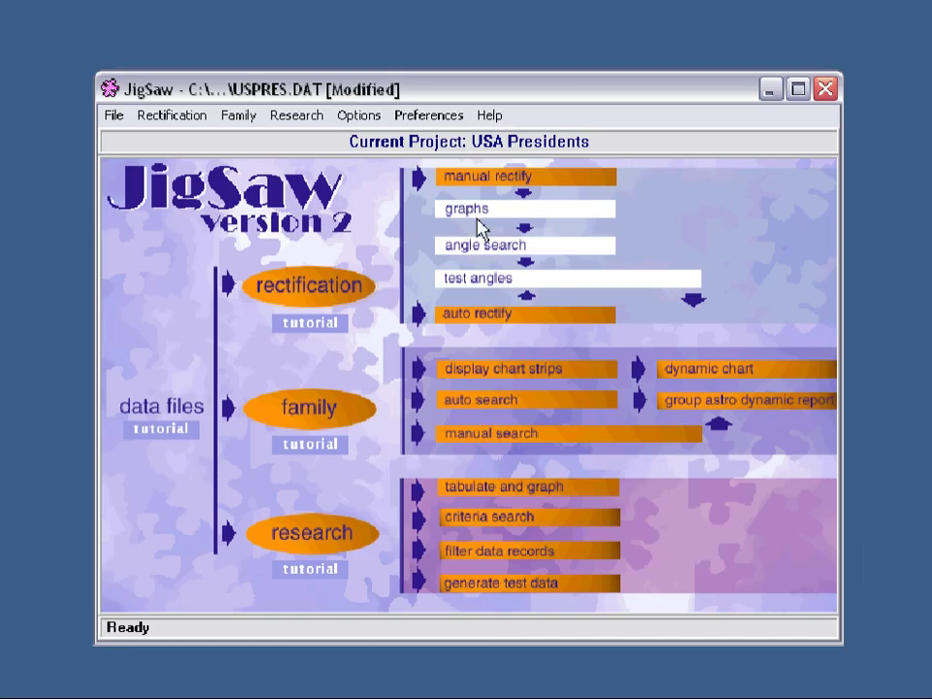
- Enable all records in the USA Presidents project again through the data editor
{"action": "left_click", "coordinate": [112, 116]}
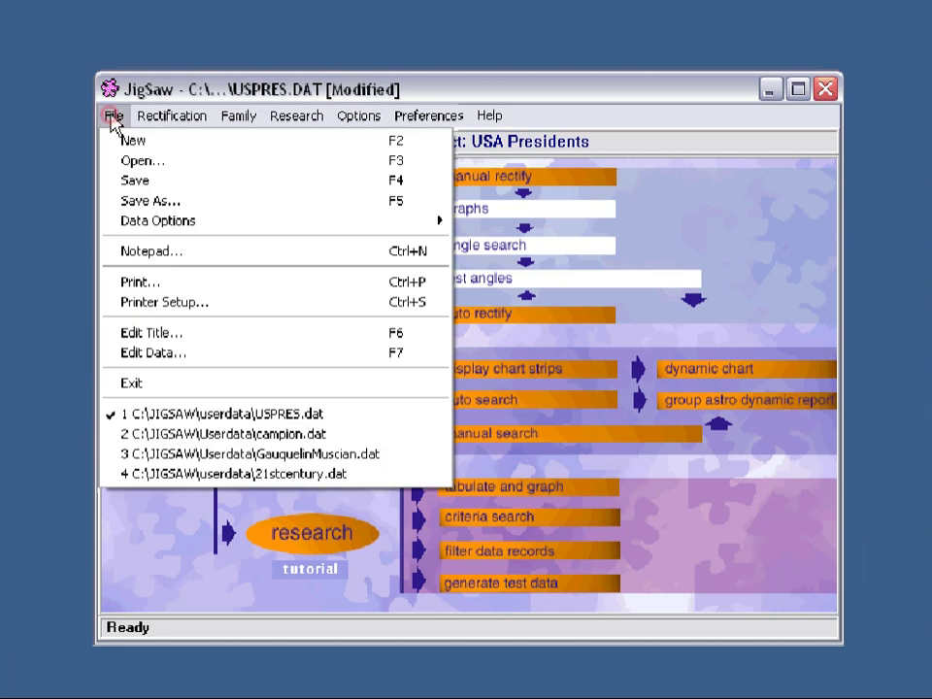
{"action": "left_click", "coordinate": [141, 353]}
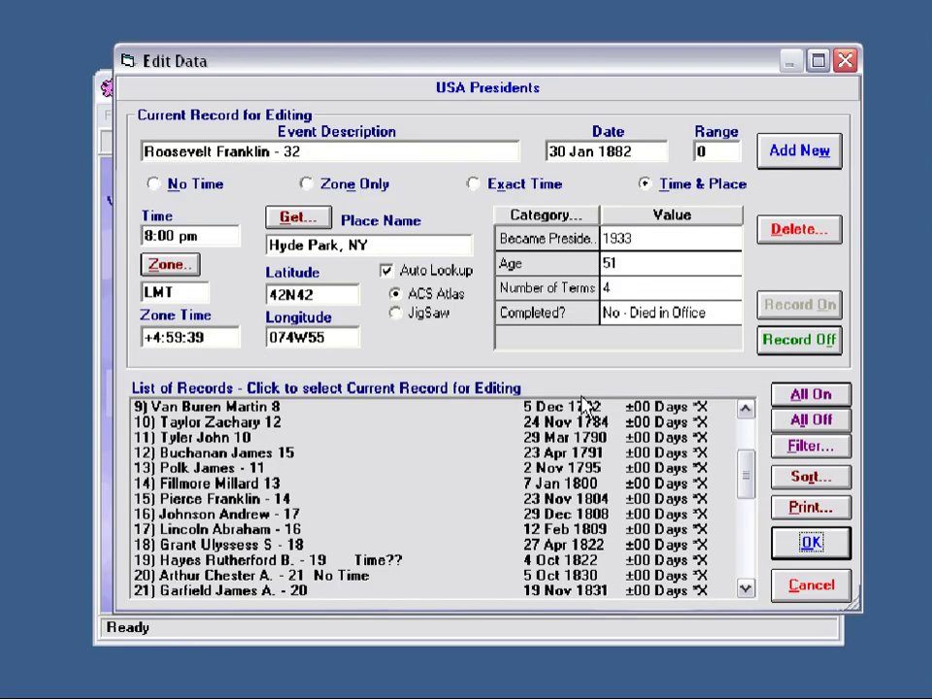
{"action": "left_click", "coordinate": [821, 395]}
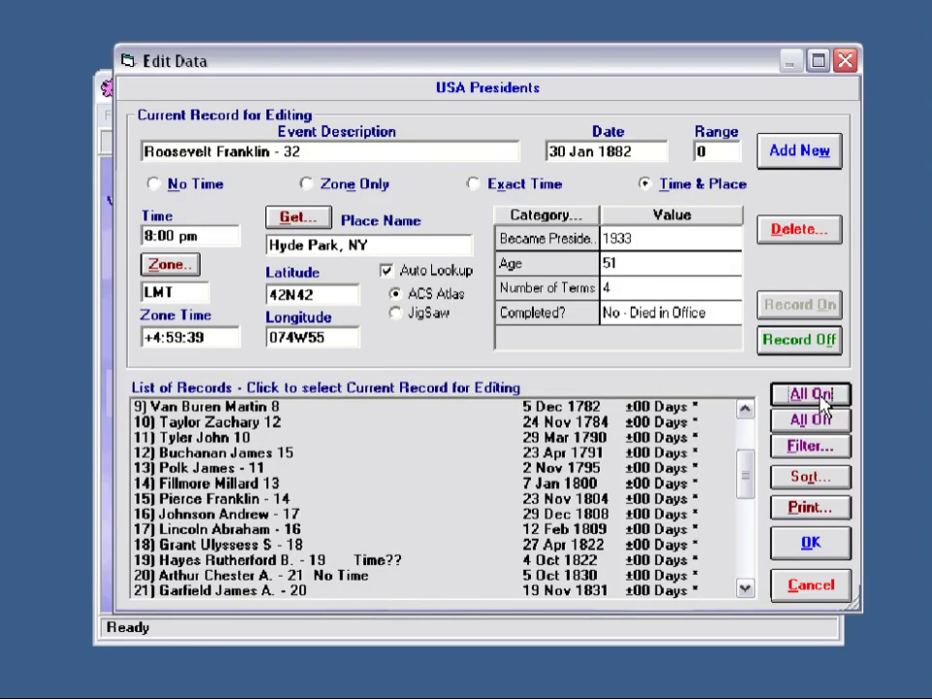
{"action": "left_click", "coordinate": [811, 547]}
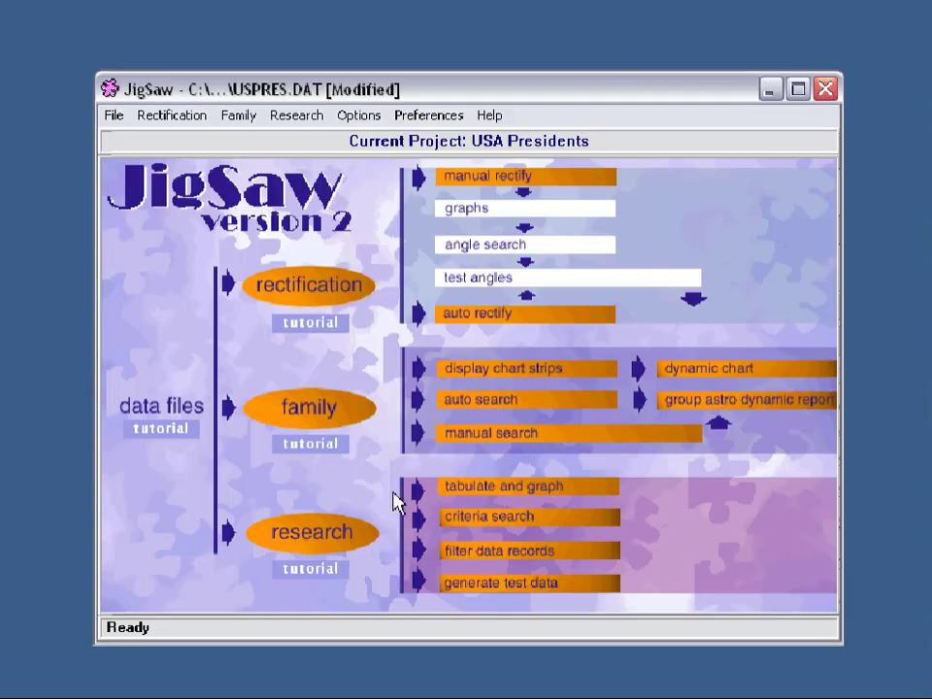
- Join the Age criterion to the Time criterion with Or, run the search and close its results
{"action": "left_click", "coordinate": [323, 534]}
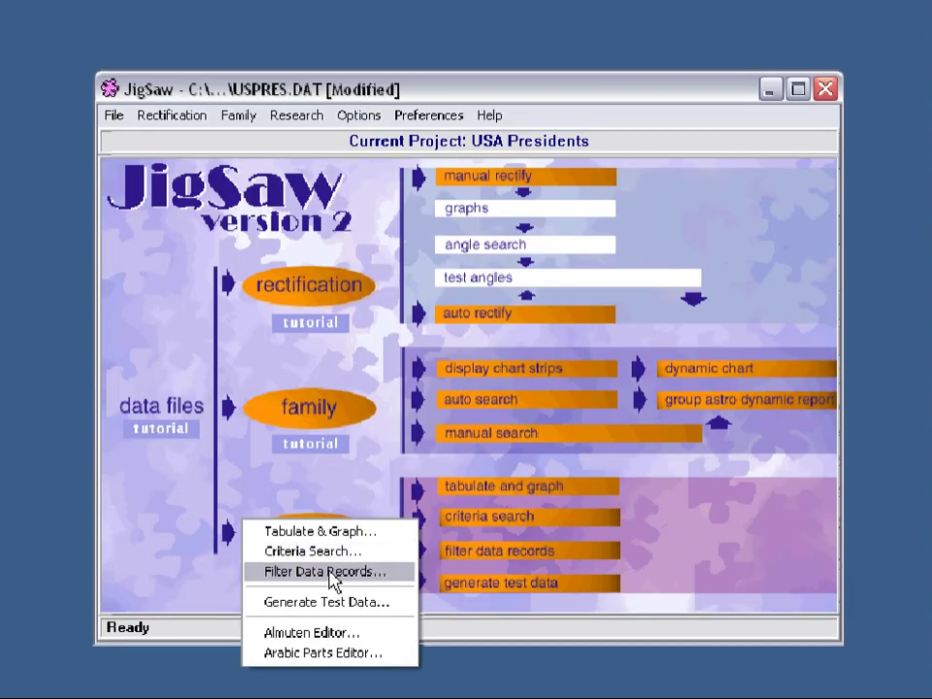
{"action": "left_click", "coordinate": [331, 573]}
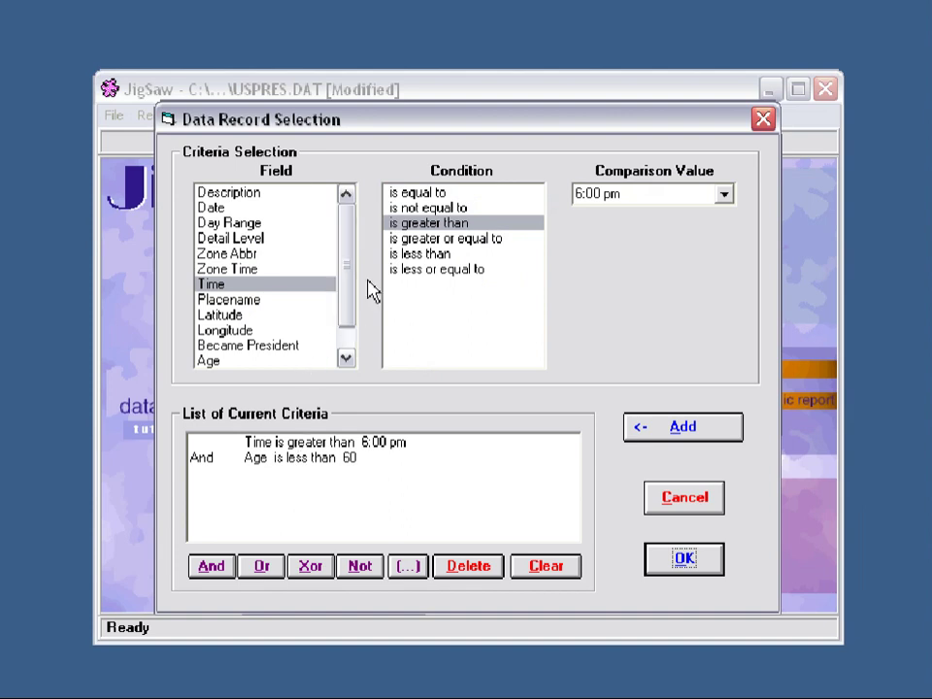
{"action": "left_click", "coordinate": [286, 460]}
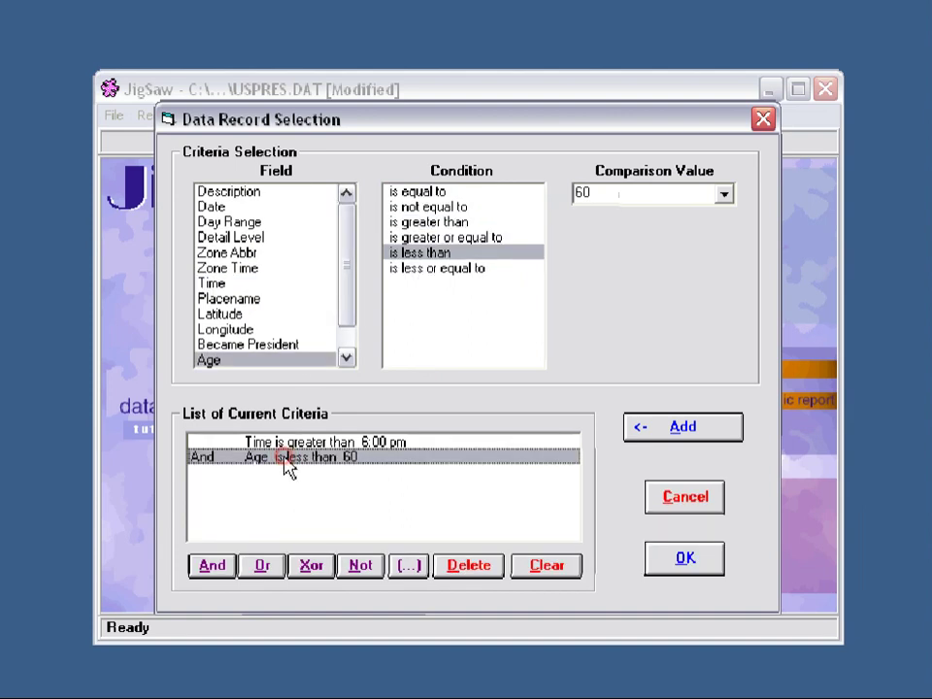
{"action": "left_click", "coordinate": [264, 567]}
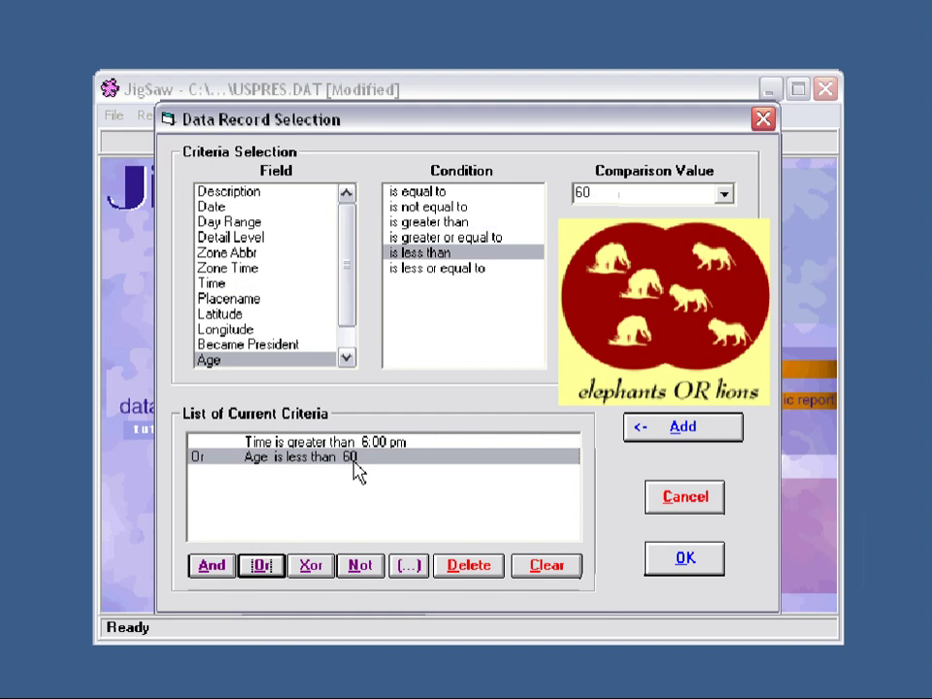
{"action": "left_click", "coordinate": [691, 564]}
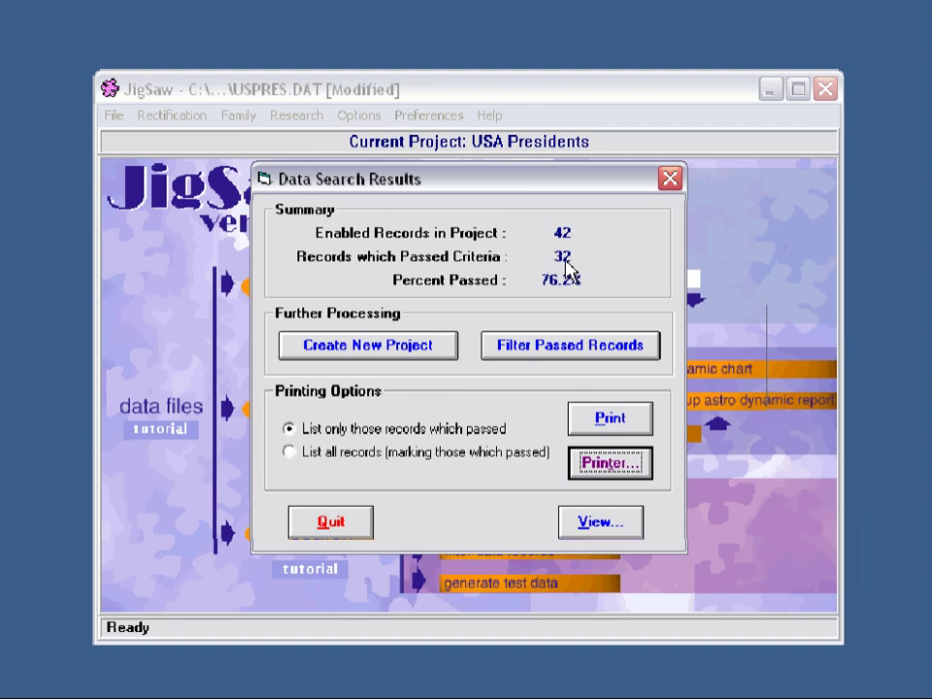
{"action": "left_click", "coordinate": [328, 529]}
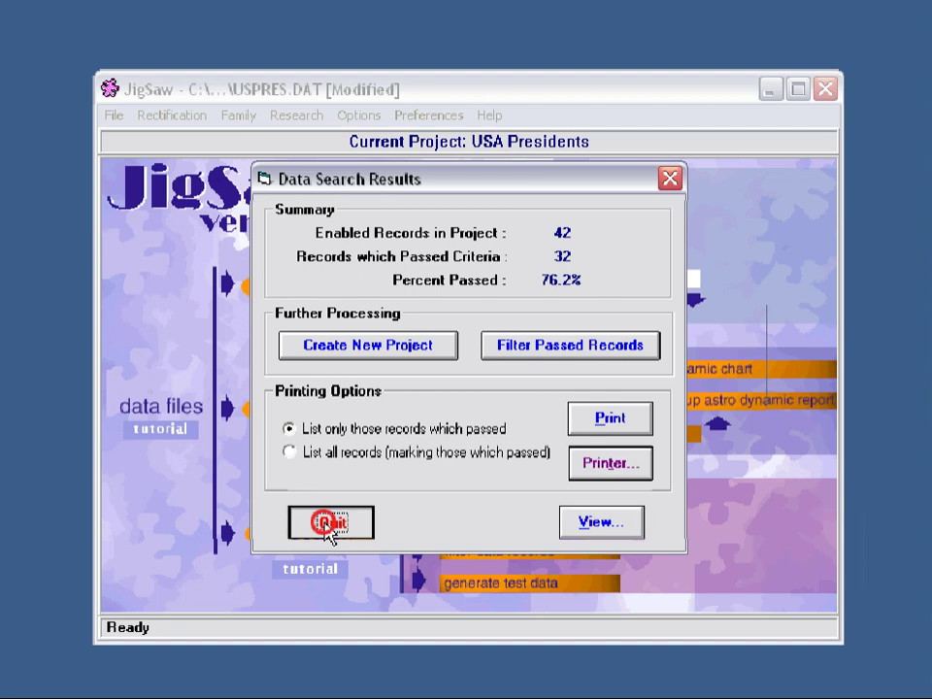
- Reopen the data record filter and join the Age criterion to the Time criterion with And
{"action": "left_click", "coordinate": [321, 541]}
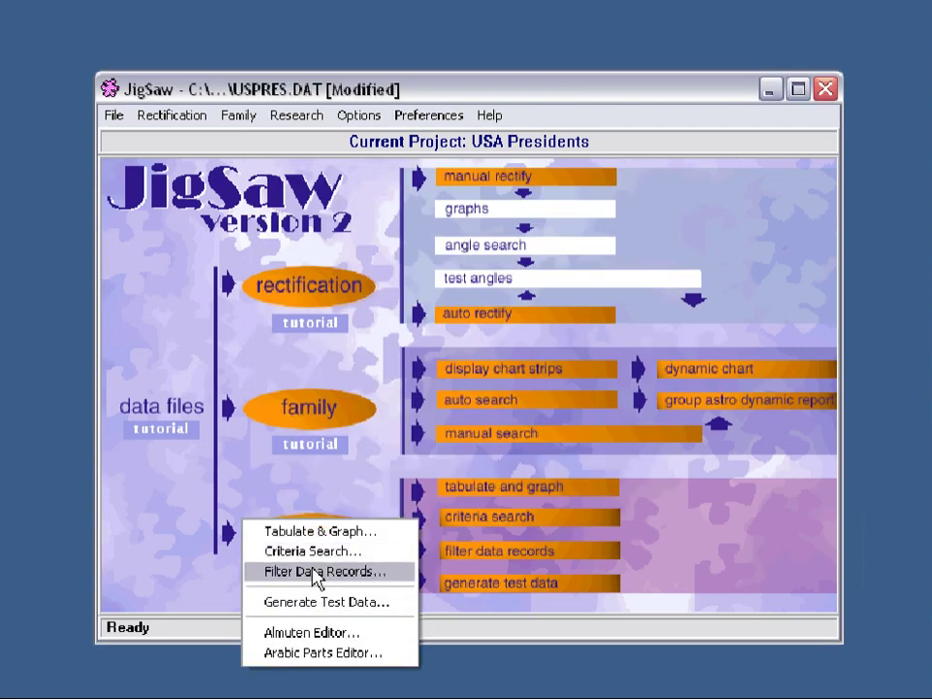
{"action": "left_click", "coordinate": [313, 569]}
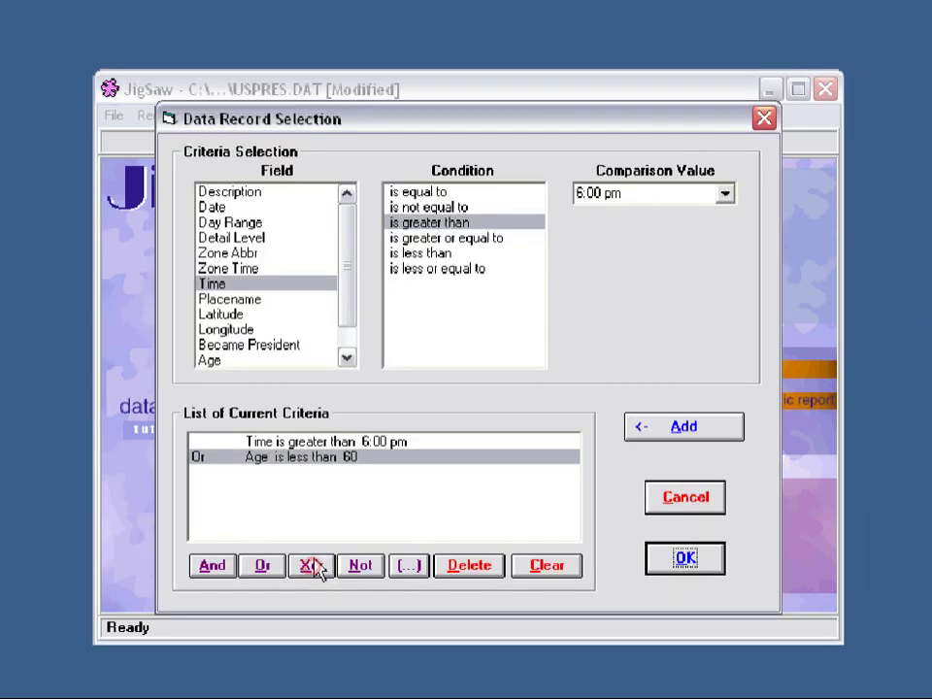
{"action": "left_click", "coordinate": [230, 563]}
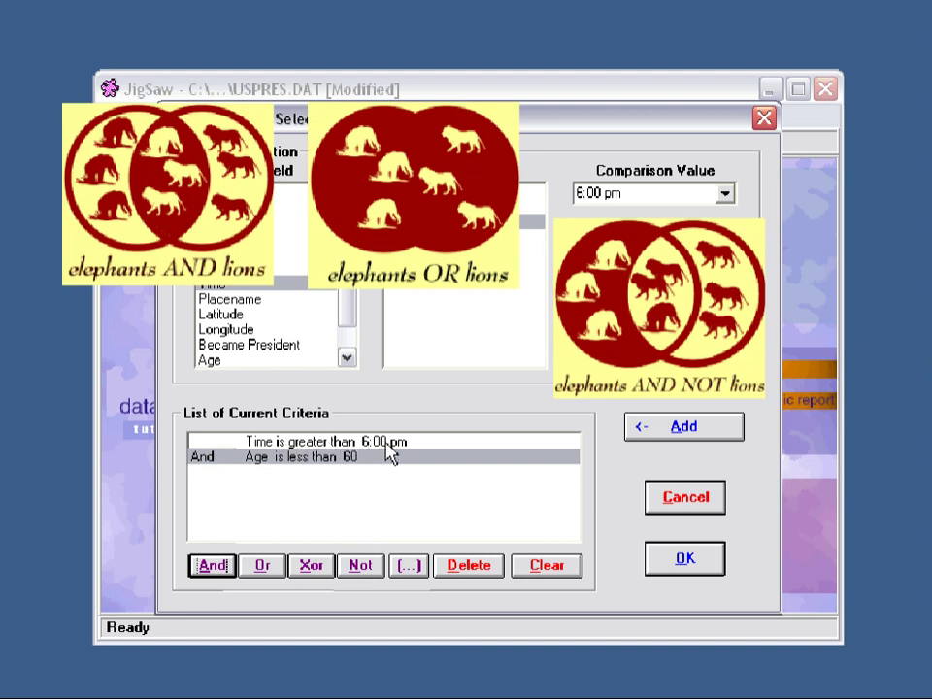
- Negate the Age criterion with Not, run the search and close its results
{"action": "left_click", "coordinate": [369, 573]}
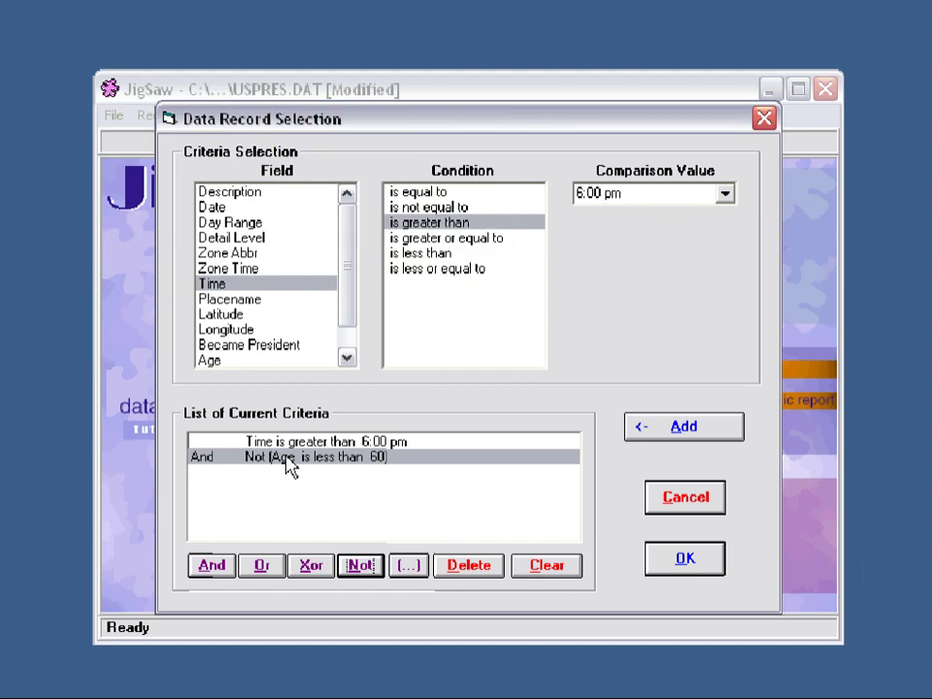
{"action": "left_click", "coordinate": [686, 568]}
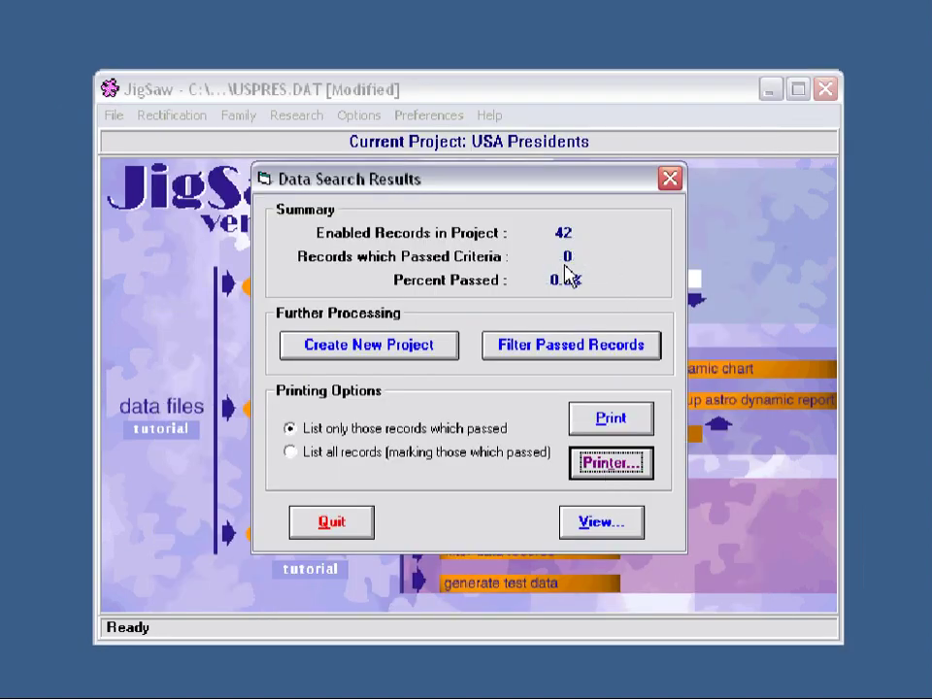
{"action": "left_click", "coordinate": [332, 522]}
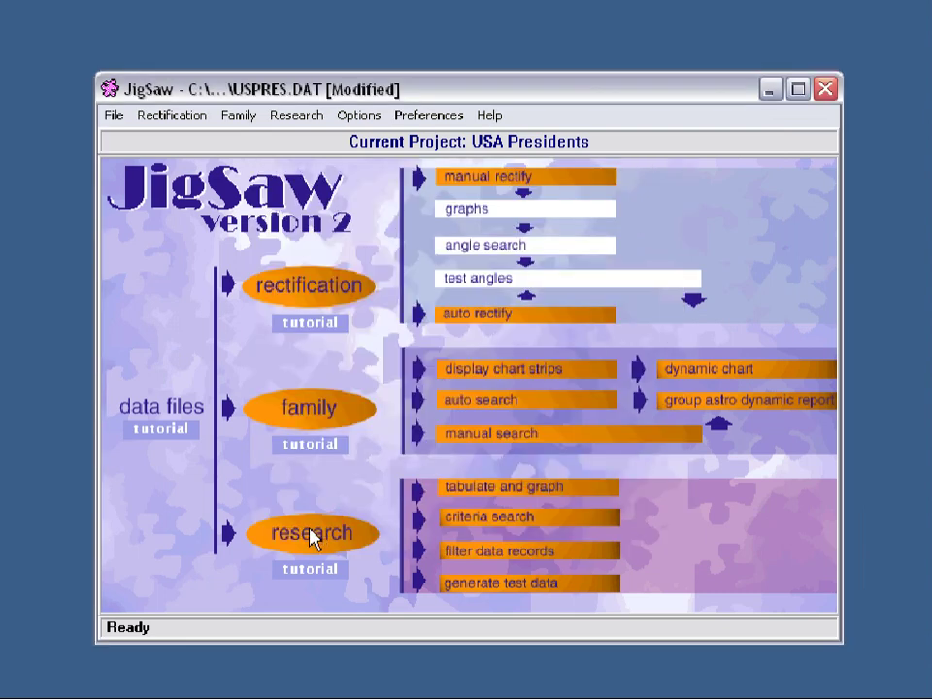
- Reopen the data record filter, remove Not from the Age criterion, and try Or before joining it with And again
{"action": "left_click", "coordinate": [311, 532]}
{"action": "left_click", "coordinate": [311, 562]}
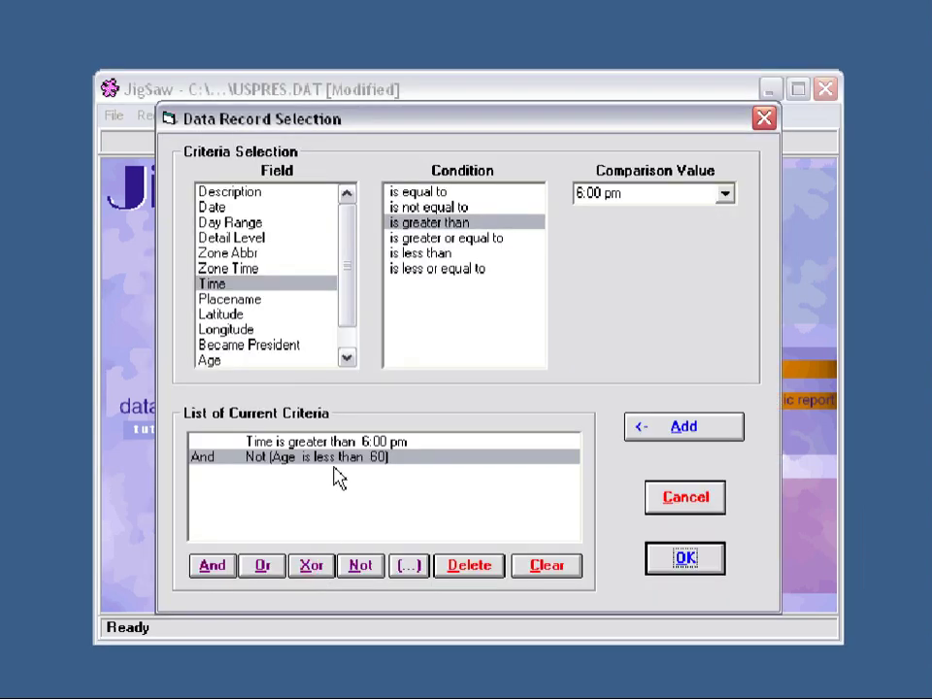
{"action": "left_click", "coordinate": [355, 558]}
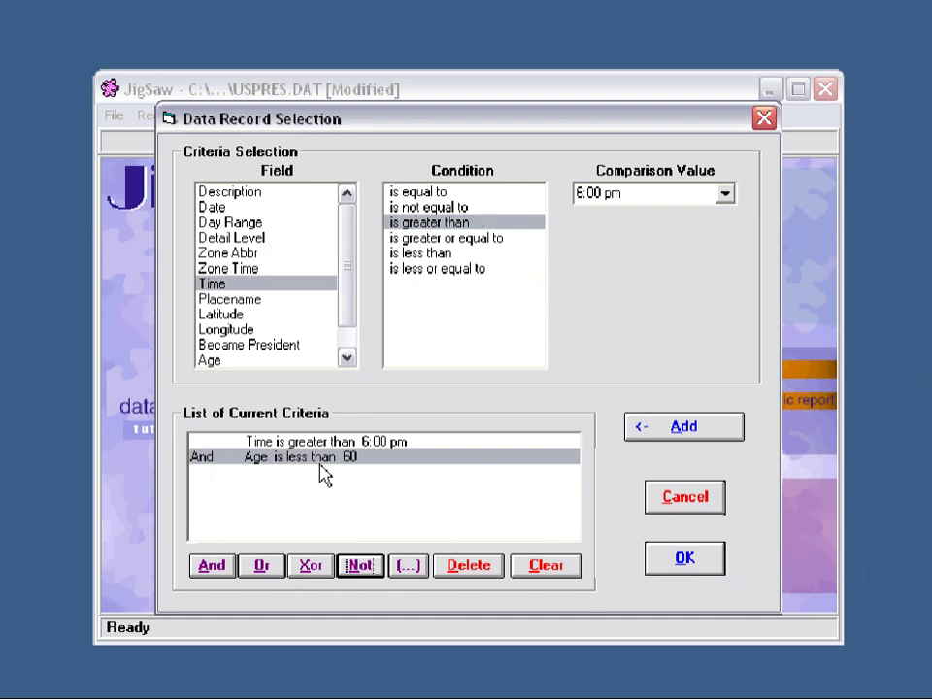
{"action": "left_click", "coordinate": [262, 570]}
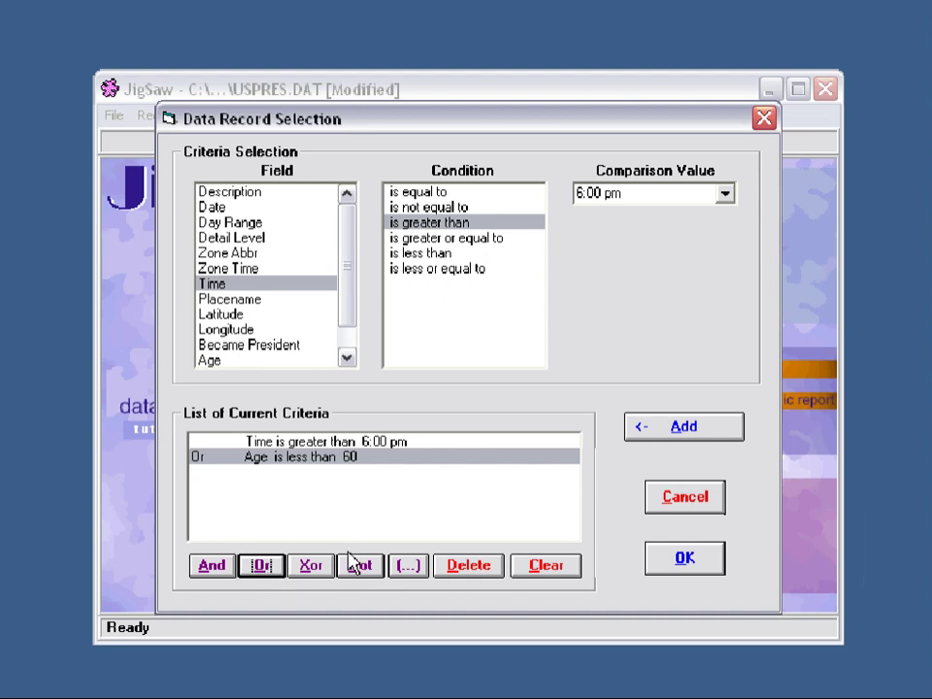
{"action": "left_click", "coordinate": [213, 569]}
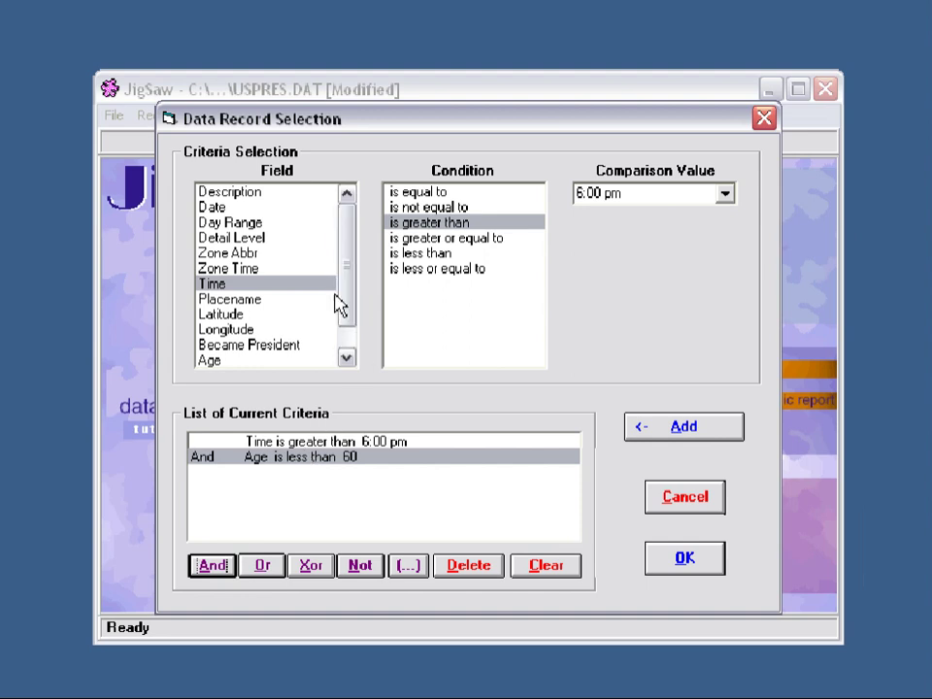
- Add a criterion that Latitude is less than 37N00 to the filter
{"action": "left_click", "coordinate": [221, 314]}
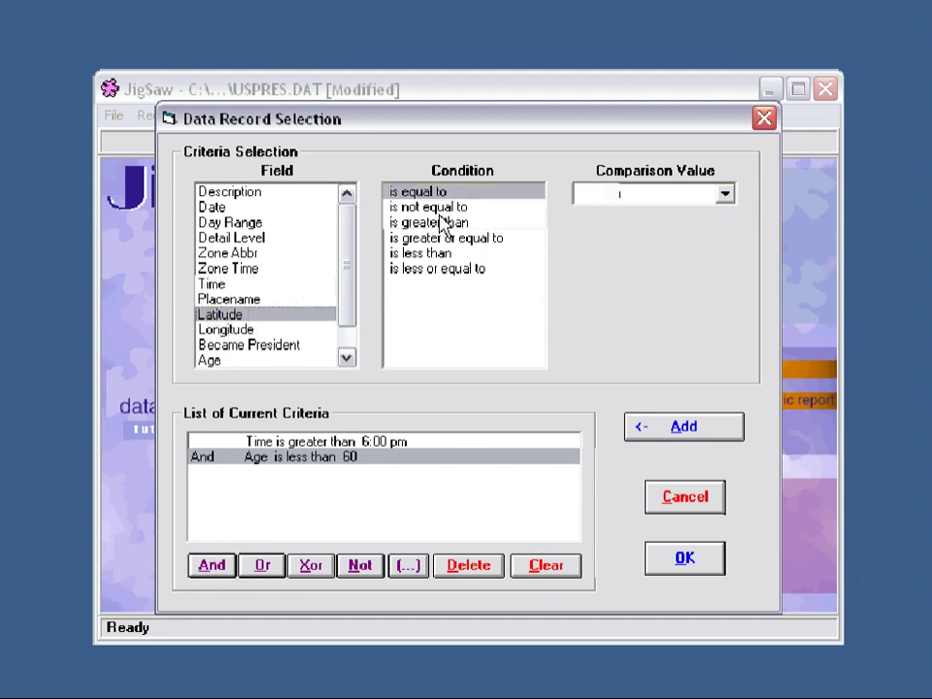
{"action": "left_click", "coordinate": [412, 253]}
{"action": "left_click", "coordinate": [591, 191]}
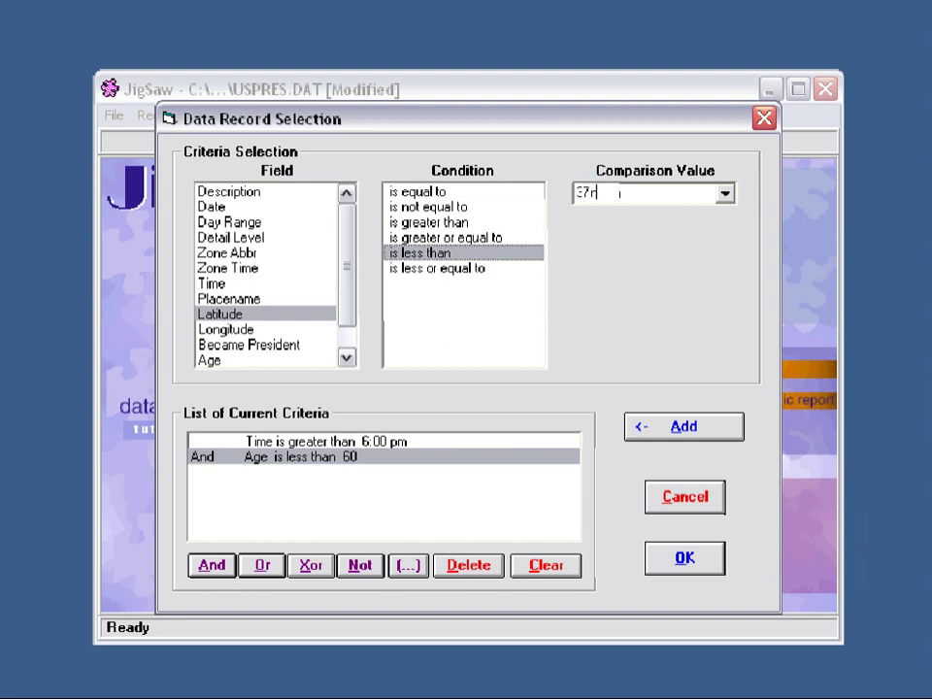
{"action": "left_click", "coordinate": [684, 429]}
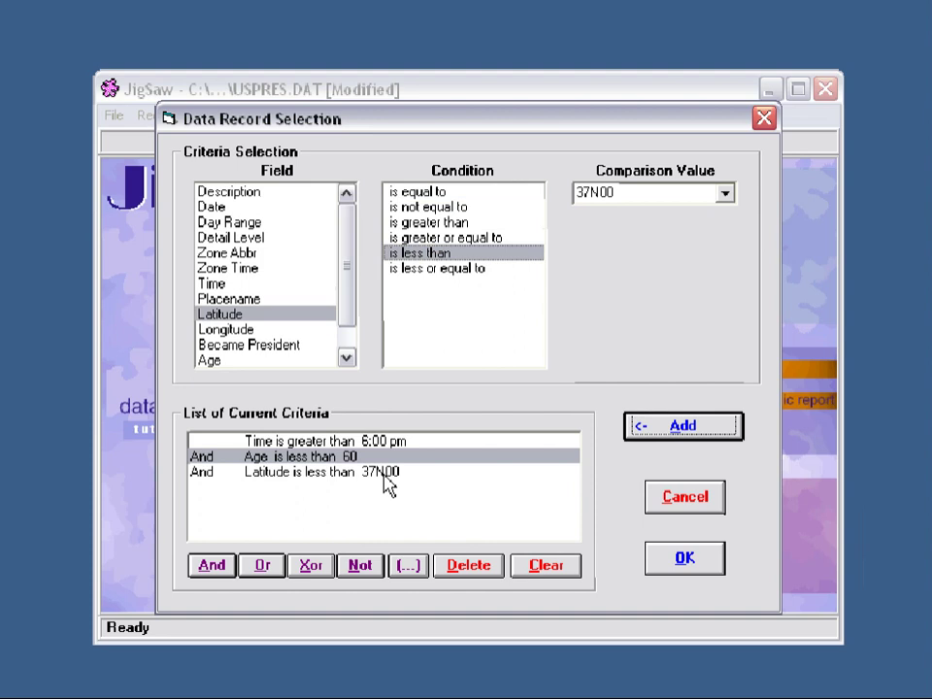
- Change the operators of both the Latitude and the Age criteria to Or
{"action": "left_click", "coordinate": [208, 473]}
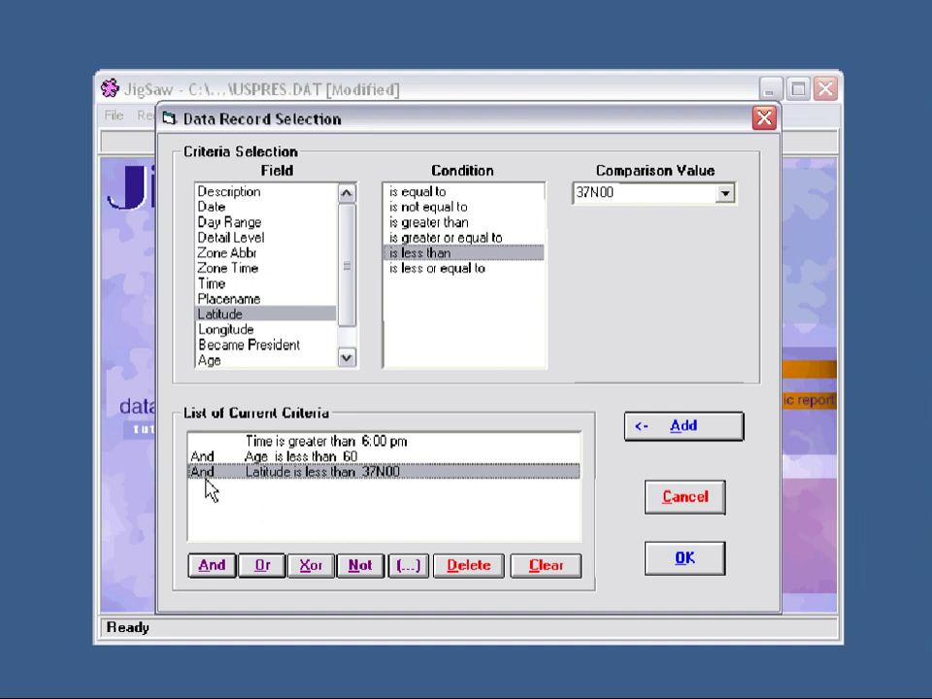
{"action": "left_click", "coordinate": [262, 567]}
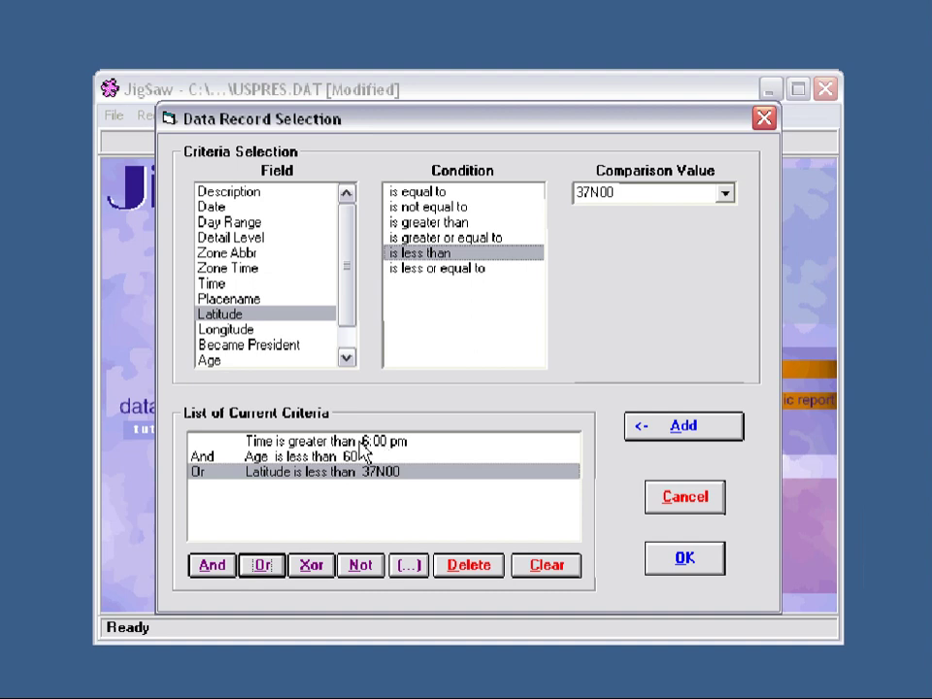
{"action": "left_click", "coordinate": [204, 454]}
{"action": "left_click", "coordinate": [262, 565]}
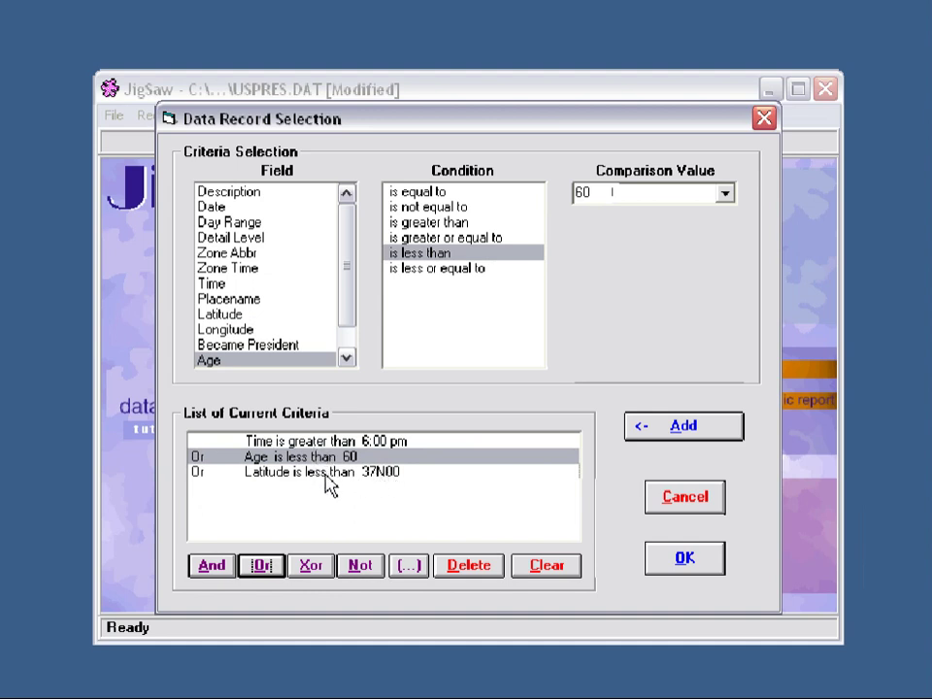
- Set the operators of the Age and Latitude criteria back to And
{"action": "left_click", "coordinate": [214, 565]}
{"action": "left_click", "coordinate": [197, 473]}
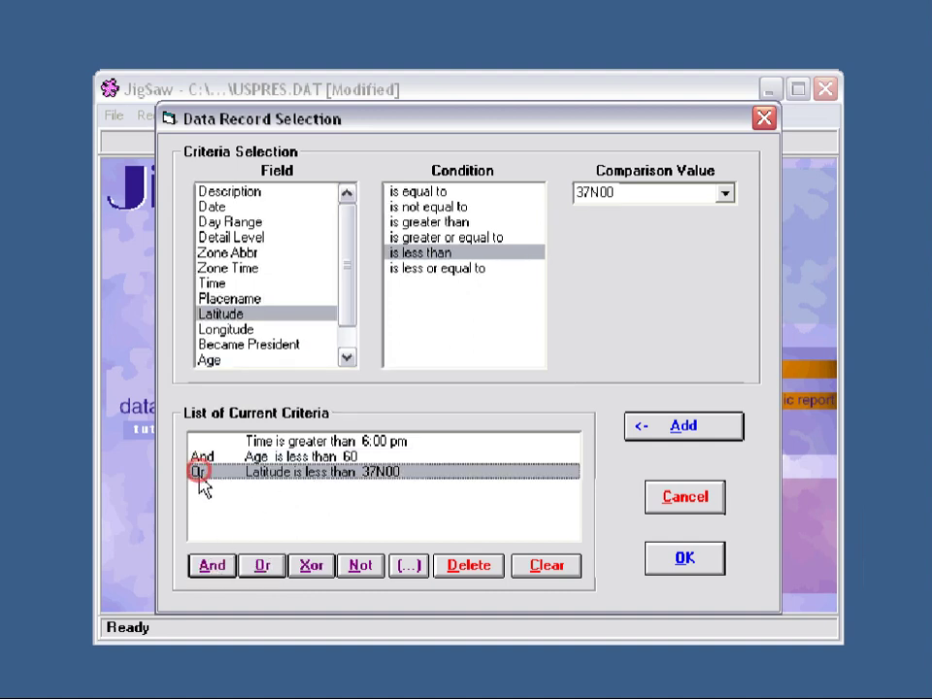
{"action": "left_click", "coordinate": [220, 569]}
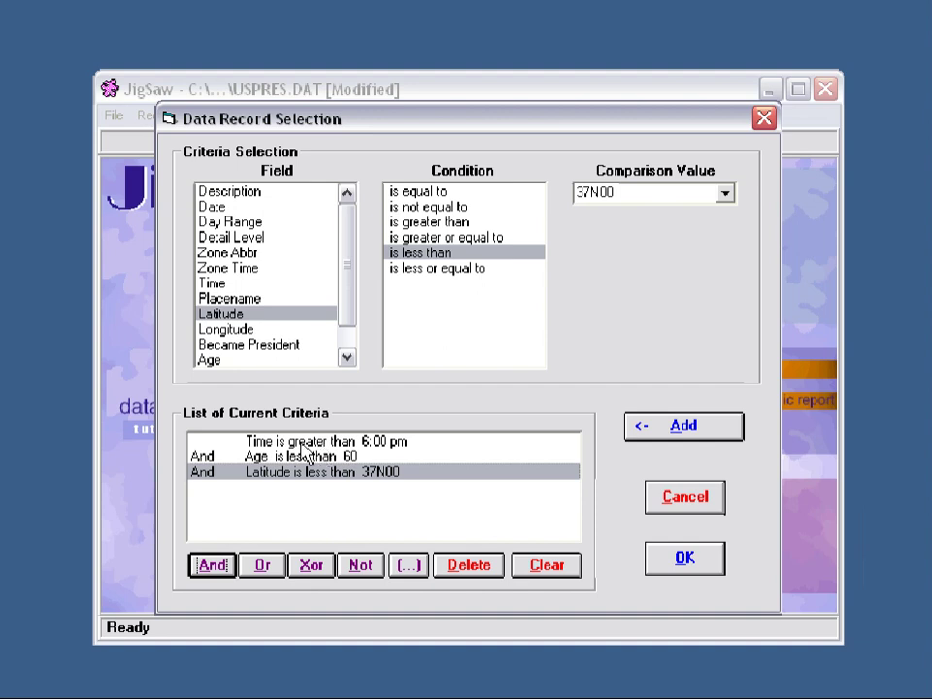
- Group the Age and Latitude criteria together in parentheses, apart from the Time criterion
{"action": "left_click", "coordinate": [204, 456]}
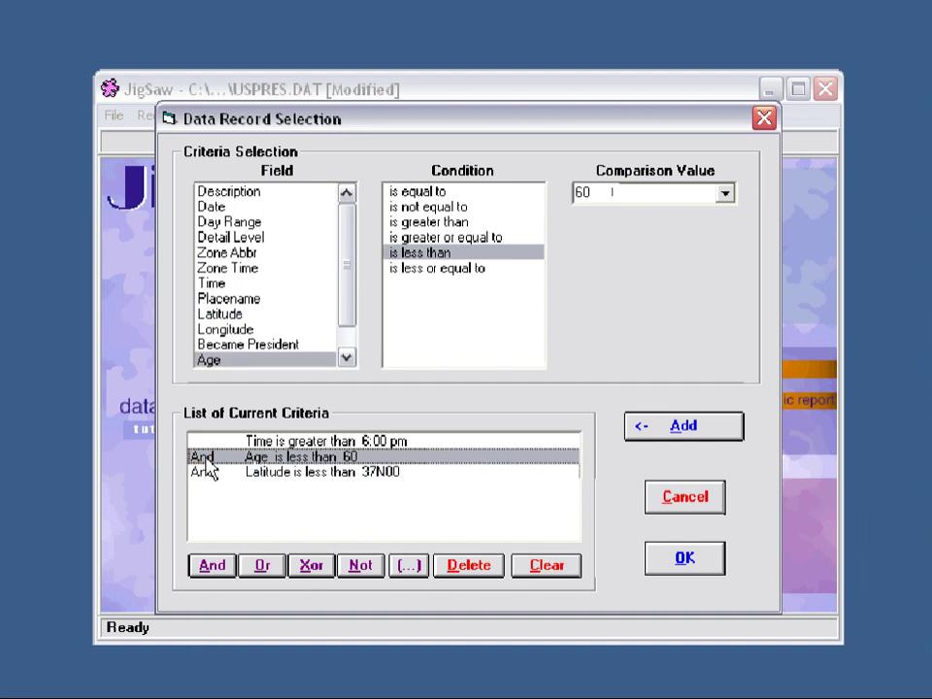
{"action": "left_click", "coordinate": [208, 473], "text": "shift"}
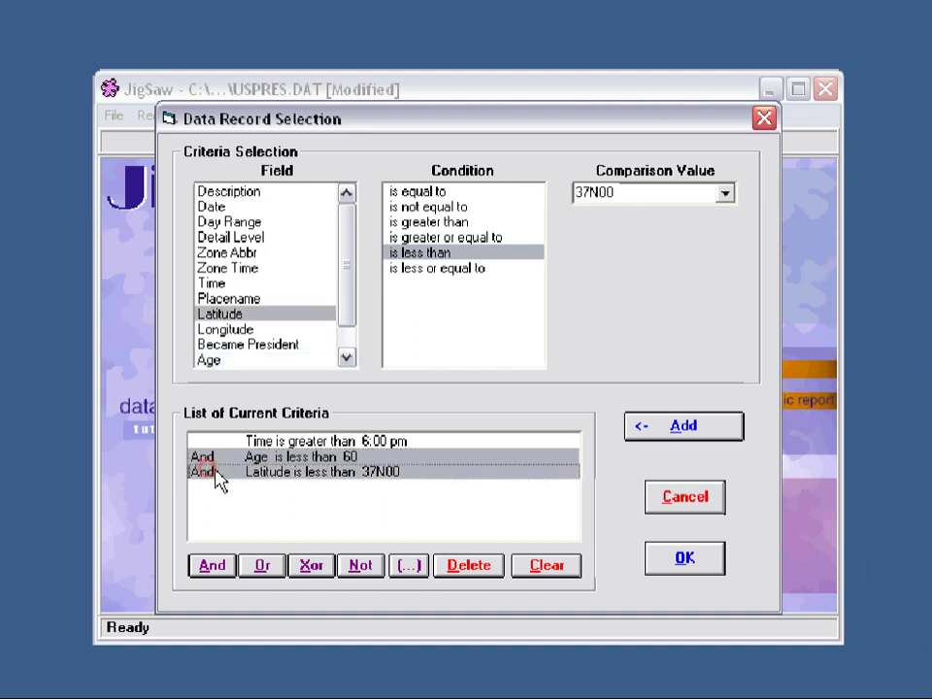
{"action": "left_click", "coordinate": [407, 566]}
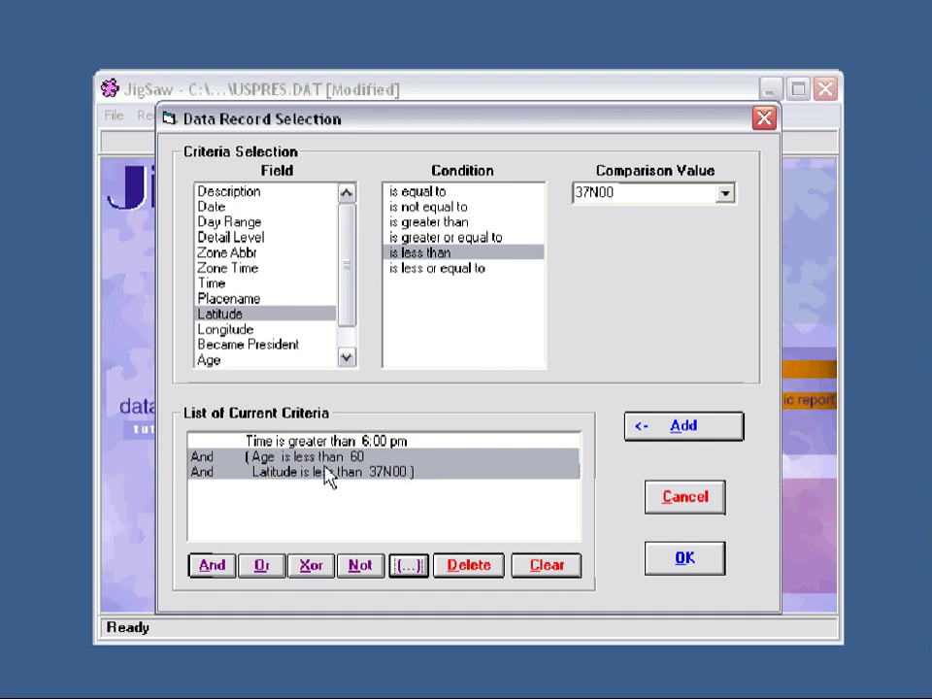
{"action": "left_click", "coordinate": [277, 442]}
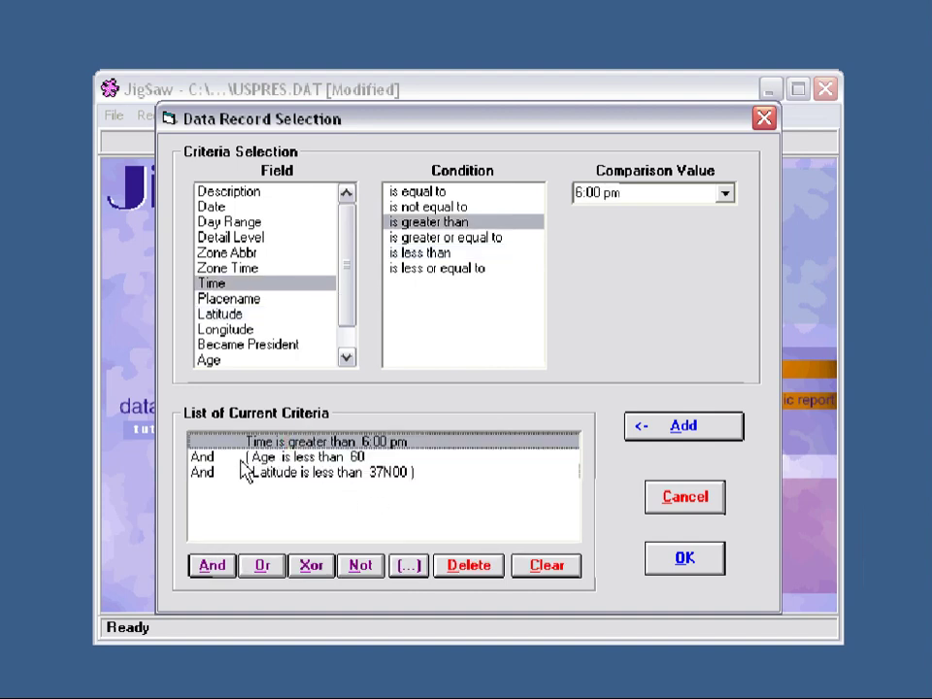
{"action": "left_click", "coordinate": [285, 455]}
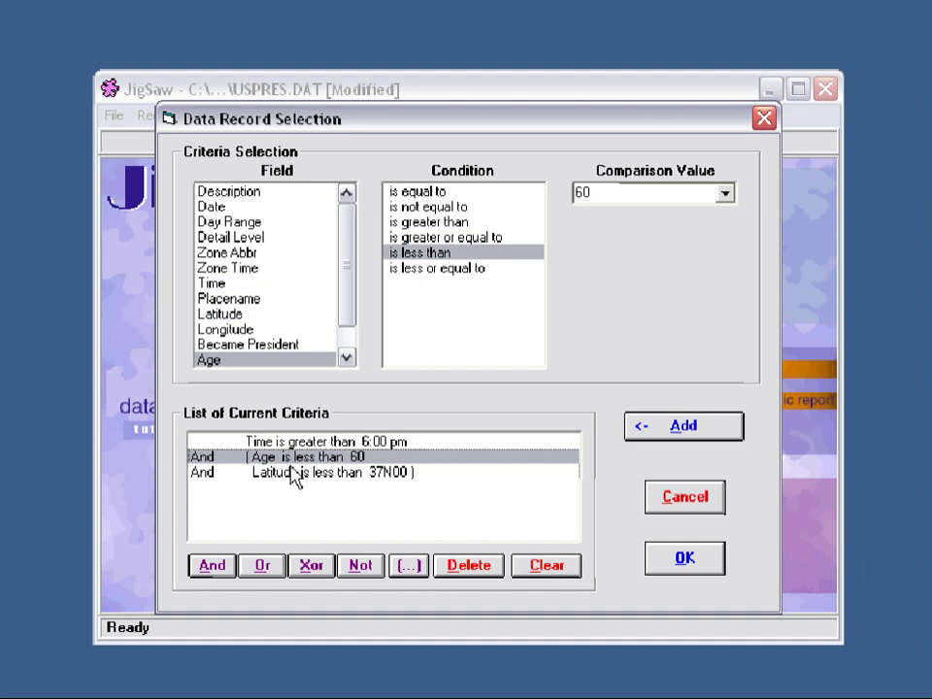
{"action": "left_click", "coordinate": [291, 474], "text": "shift"}
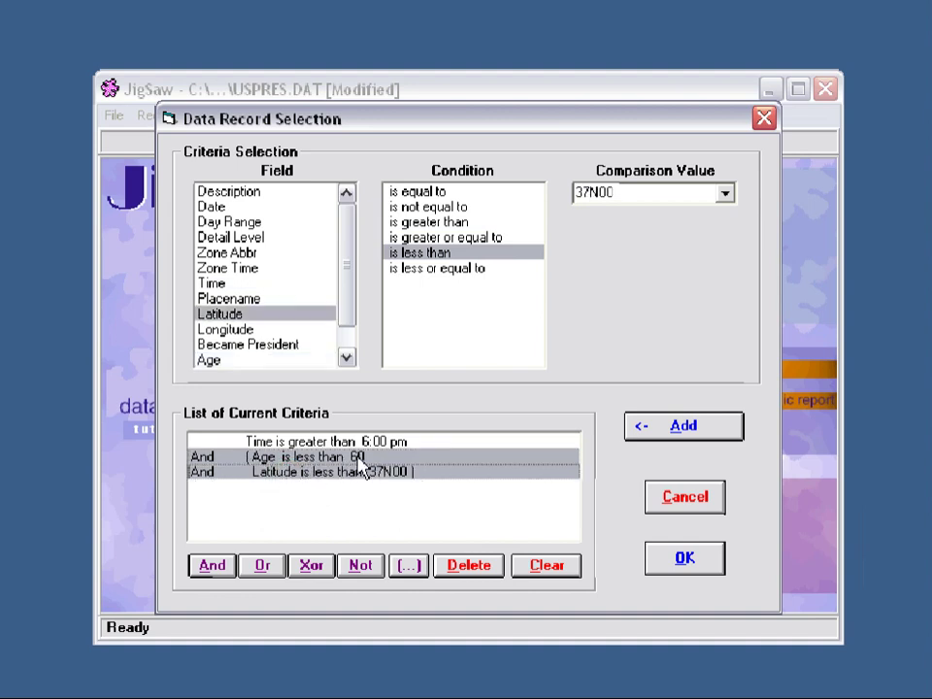
- Join the Latitude criterion inside the parentheses with Or, trying Xor before returning to Or
{"action": "left_click", "coordinate": [202, 472]}
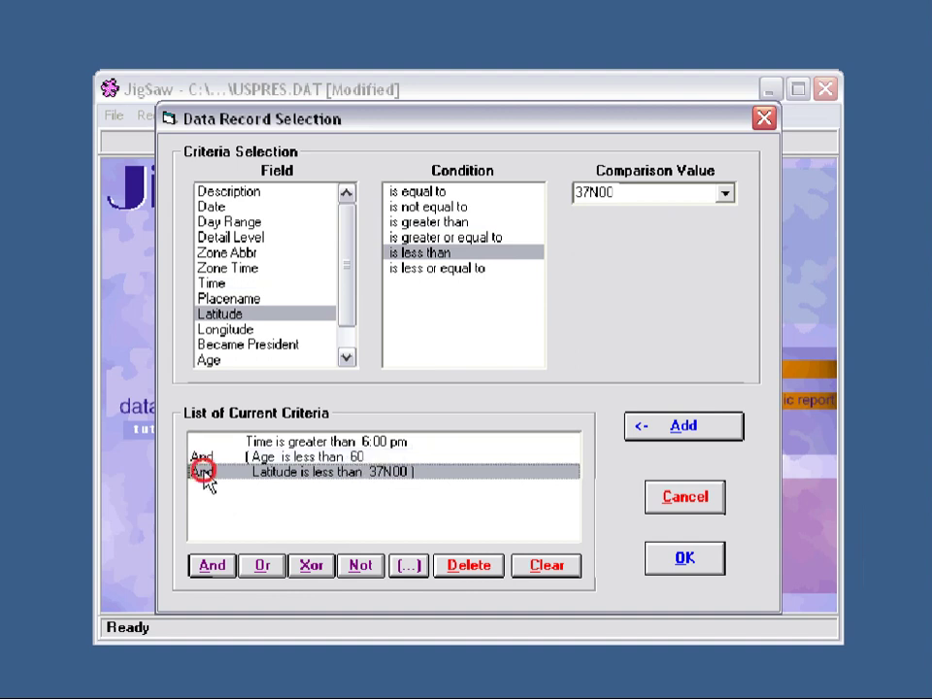
{"action": "left_click", "coordinate": [262, 567]}
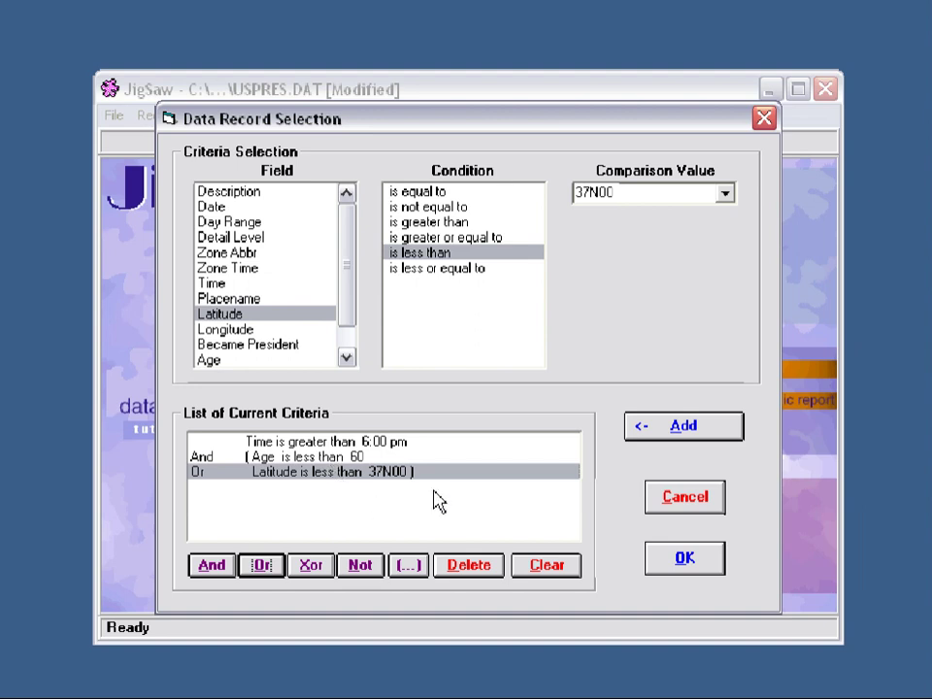
{"action": "left_click", "coordinate": [310, 566]}
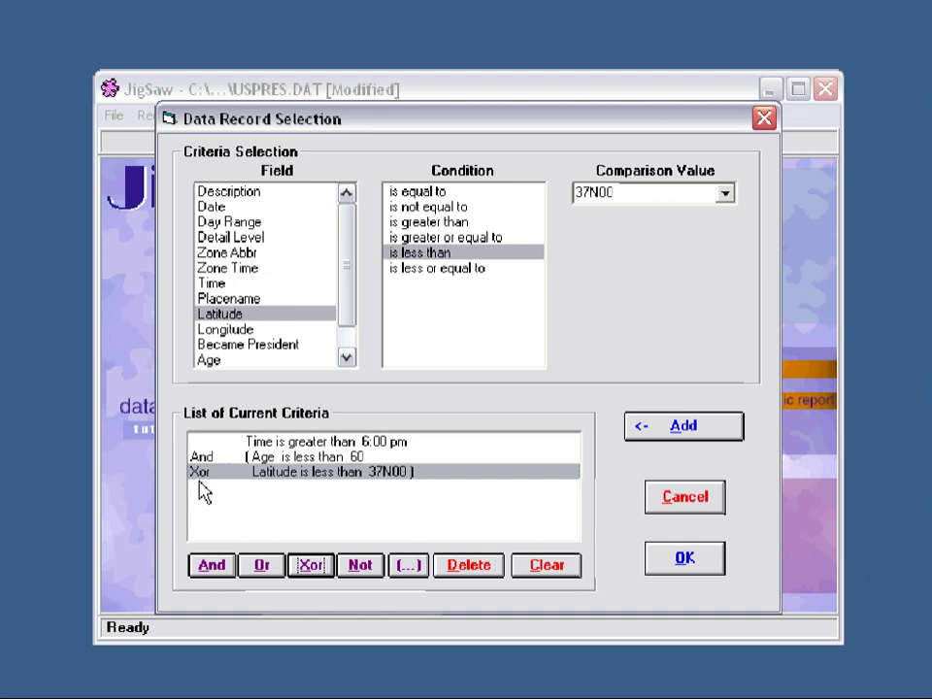
{"action": "left_click", "coordinate": [264, 568]}
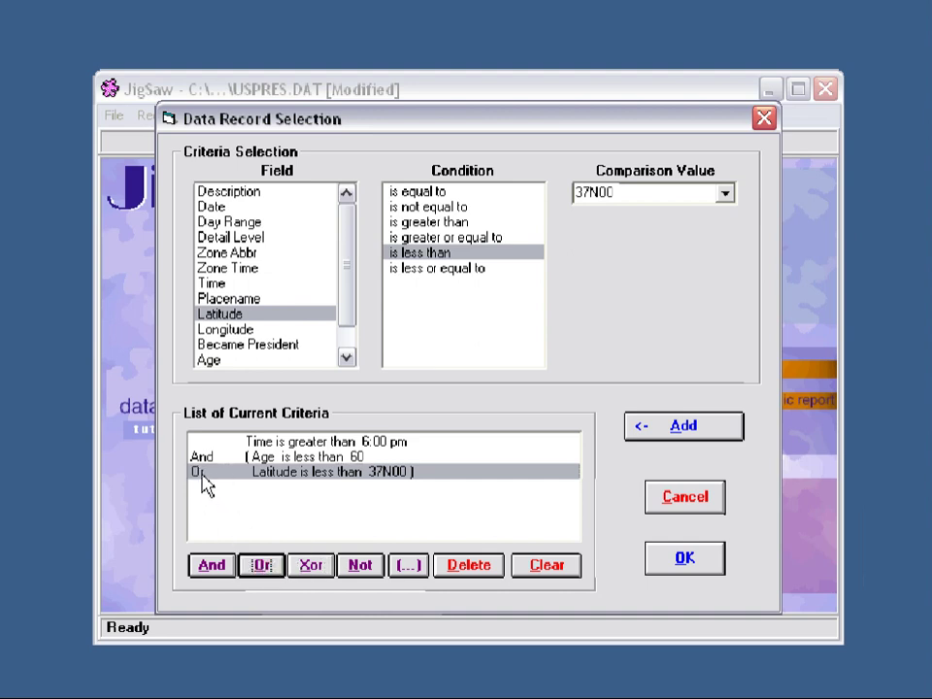
- Join the parenthesised group to the Time criterion with Or, set the Latitude criterion to Xor, and cancel the data record filter
{"action": "left_click", "coordinate": [204, 457]}
{"action": "left_click", "coordinate": [263, 565]}
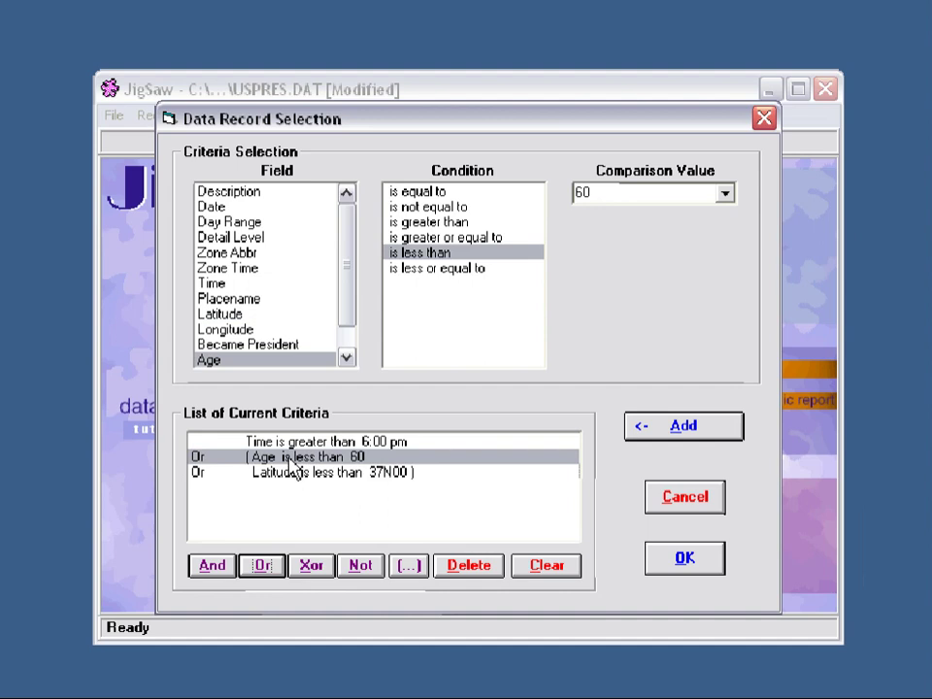
{"action": "left_click", "coordinate": [225, 472]}
{"action": "left_click", "coordinate": [307, 567]}
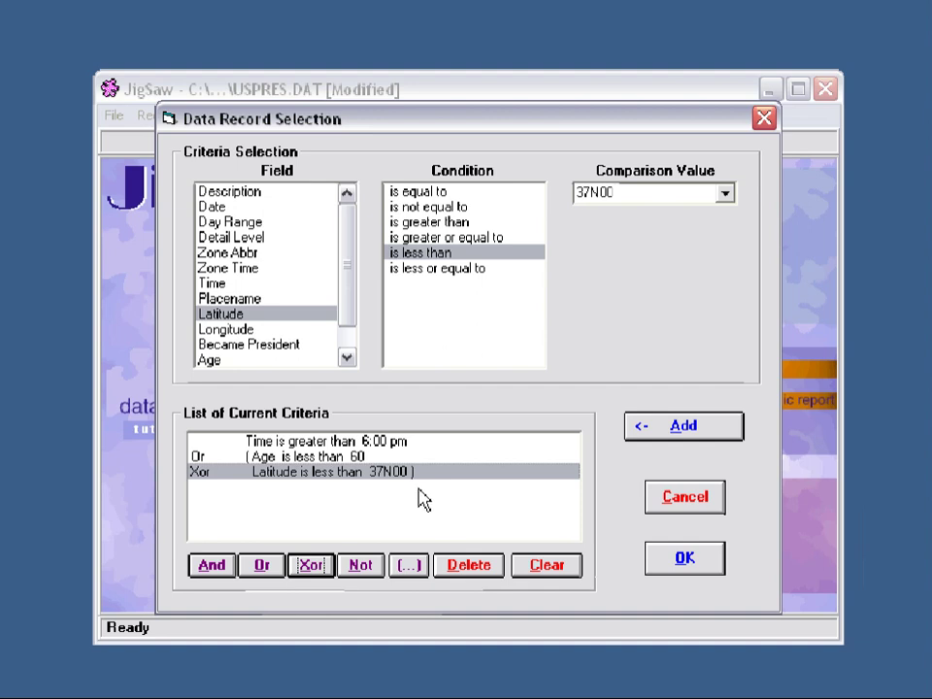
{"action": "left_click", "coordinate": [682, 502]}
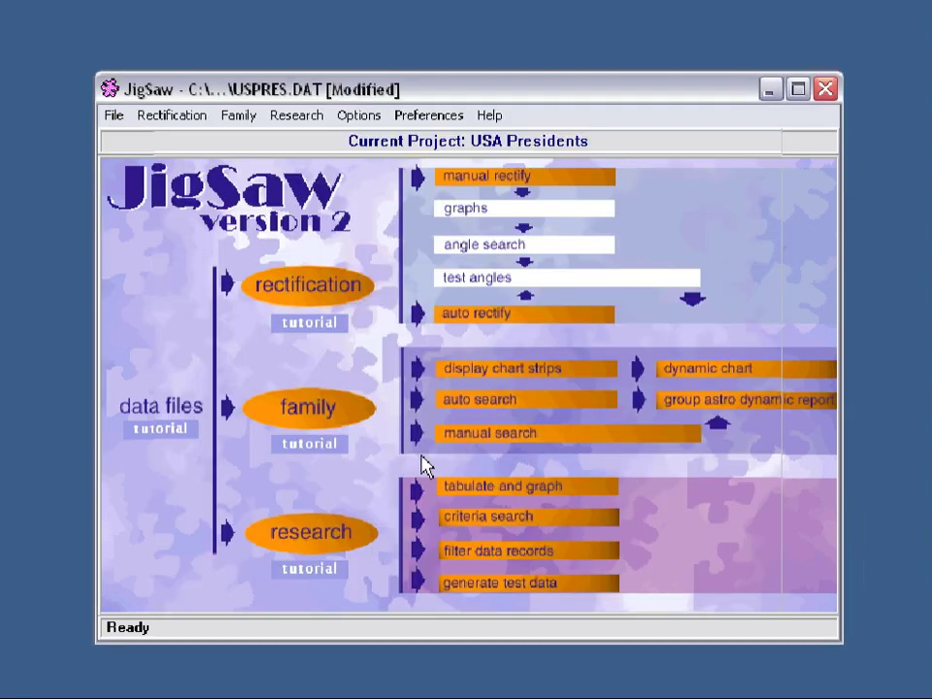
- Open the Criteria Search for the USA Presidents project and close it without searching
{"action": "left_click", "coordinate": [308, 529]}
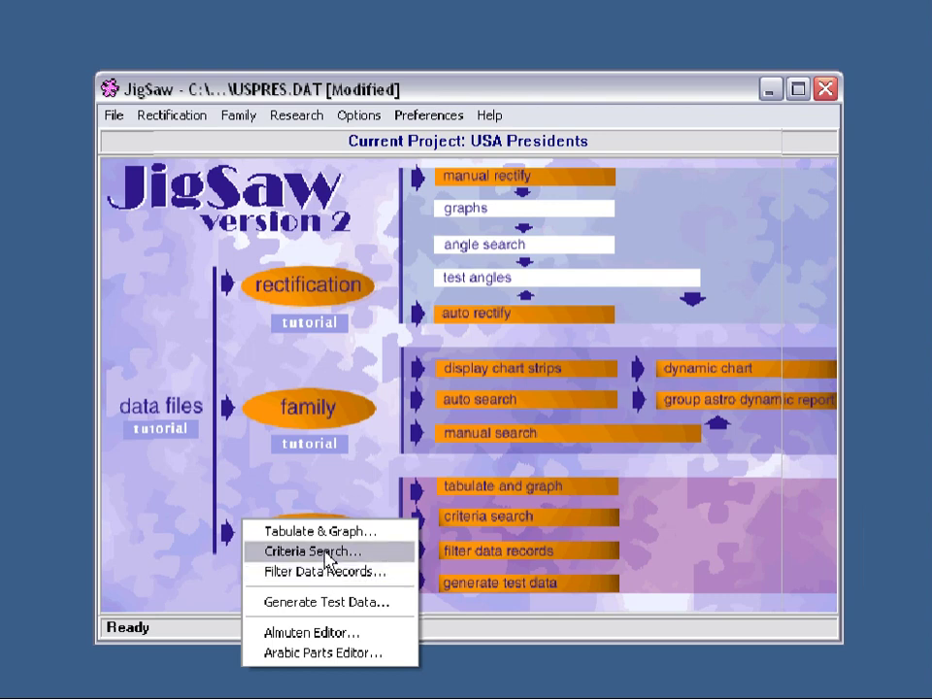
{"action": "left_click", "coordinate": [324, 553]}
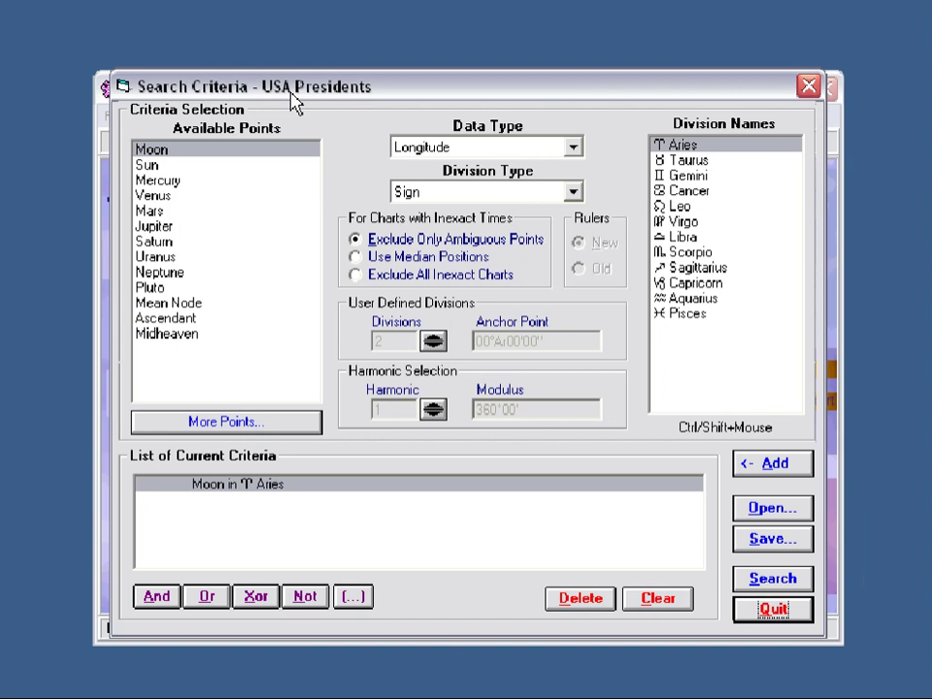
{"action": "left_click", "coordinate": [774, 611]}
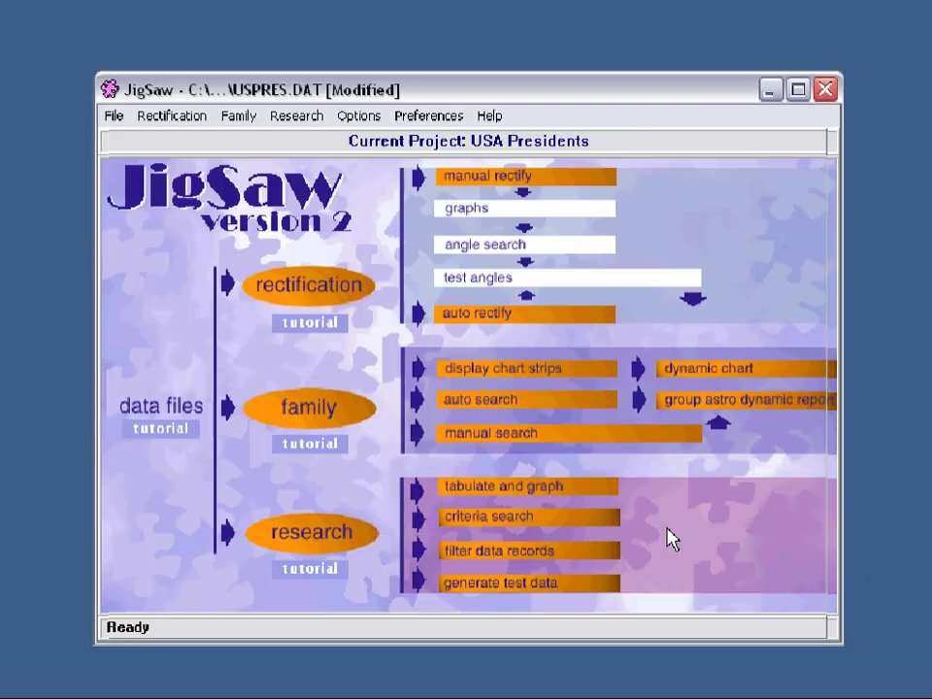
- Open the project file 21stcentury.dat from the userdata folder
{"action": "left_click", "coordinate": [113, 117]}
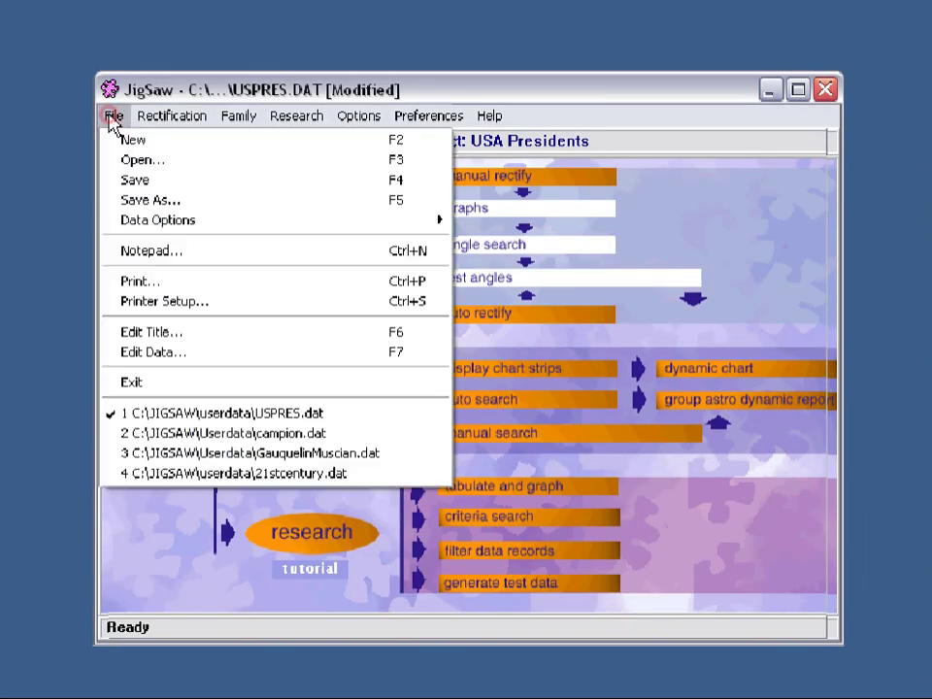
{"action": "left_click", "coordinate": [136, 162]}
{"action": "left_click", "coordinate": [485, 431]}
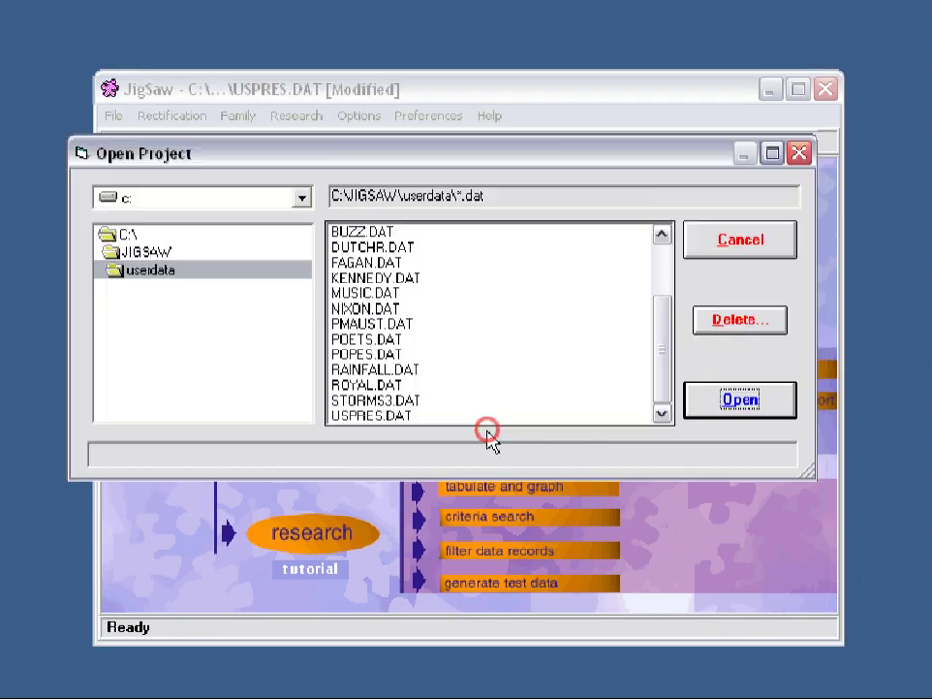
{"action": "left_click_drag", "start_coordinate": [660, 345], "coordinate": [652, 260]}
{"action": "left_click", "coordinate": [355, 265]}
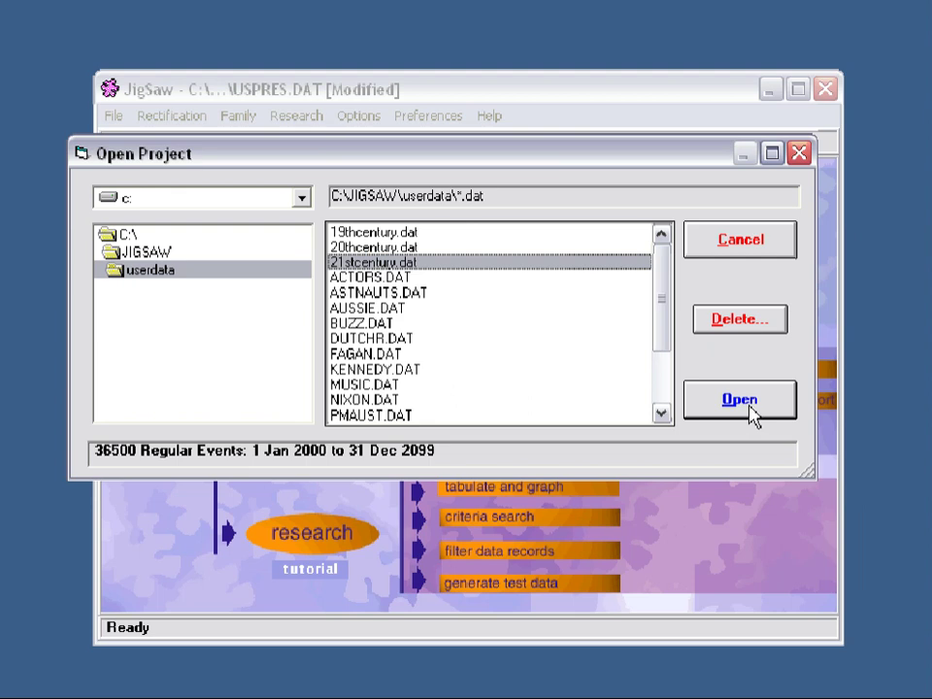
{"action": "left_click", "coordinate": [743, 400]}
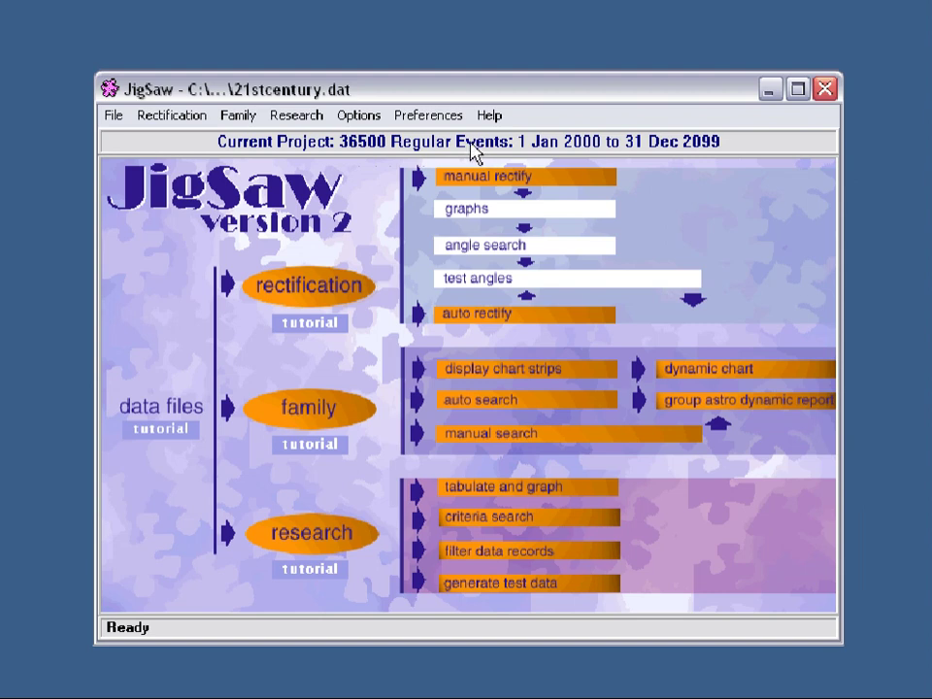
- Open the Criteria Search for the 21st-century events project and check the research point selection, accepting it as it is
{"action": "left_click", "coordinate": [320, 541]}
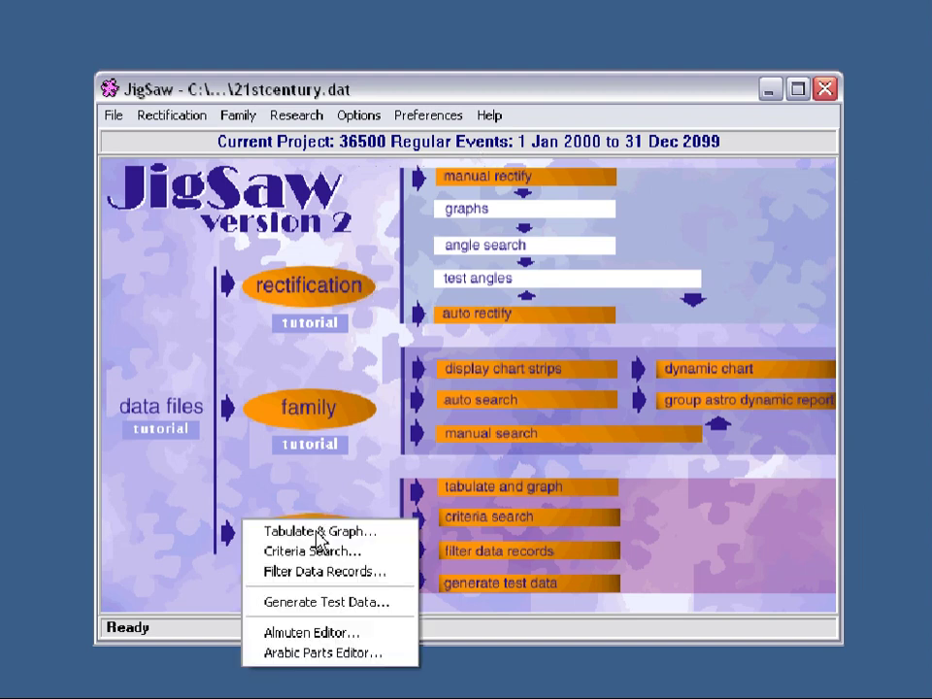
{"action": "left_click", "coordinate": [307, 553]}
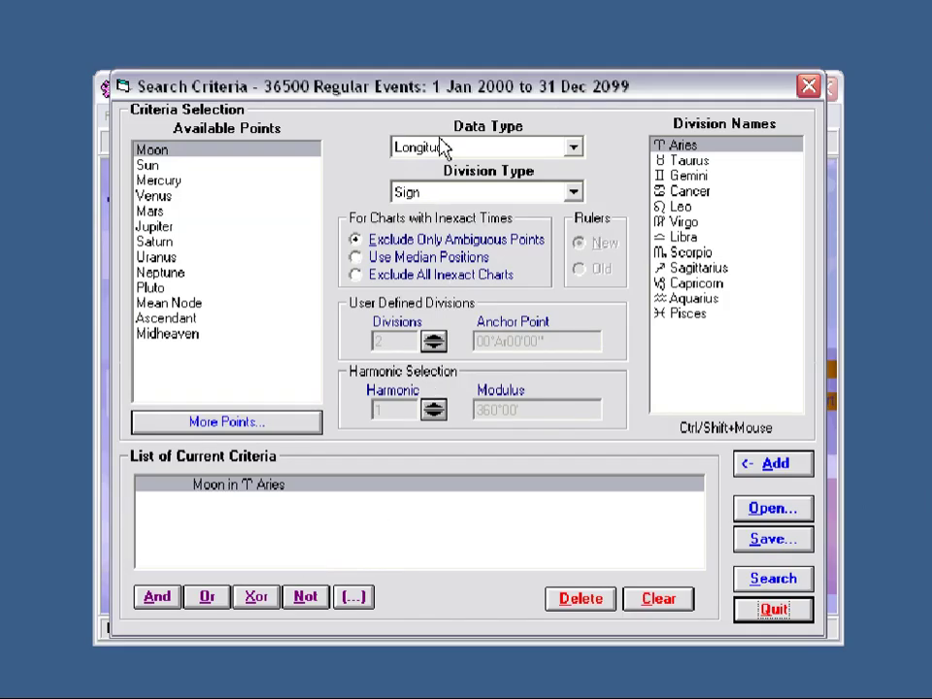
{"action": "left_click_drag", "start_coordinate": [442, 79], "coordinate": [446, 65]}
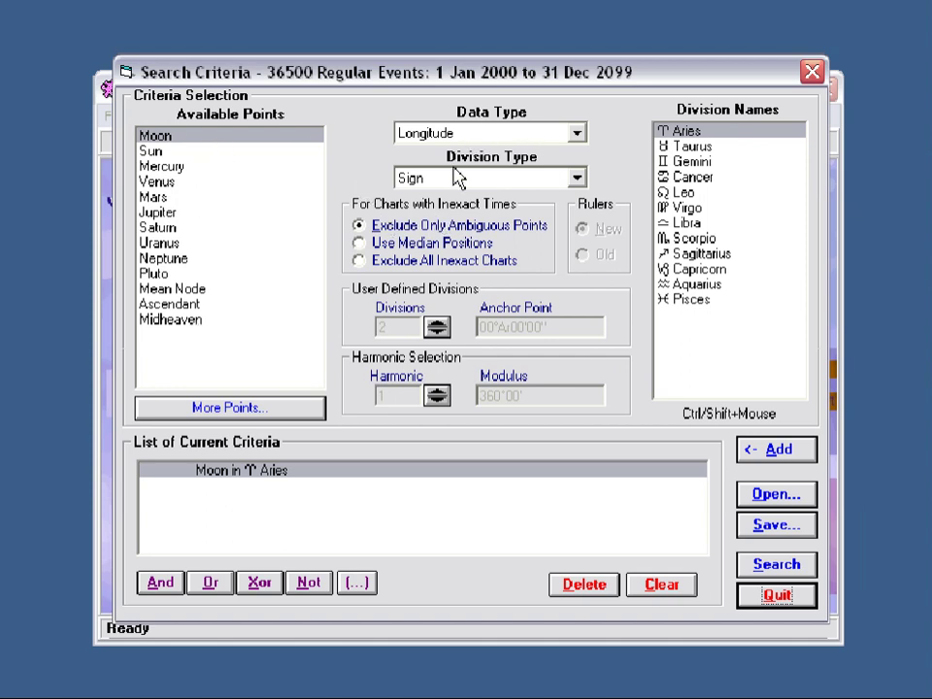
{"action": "left_click", "coordinate": [234, 410]}
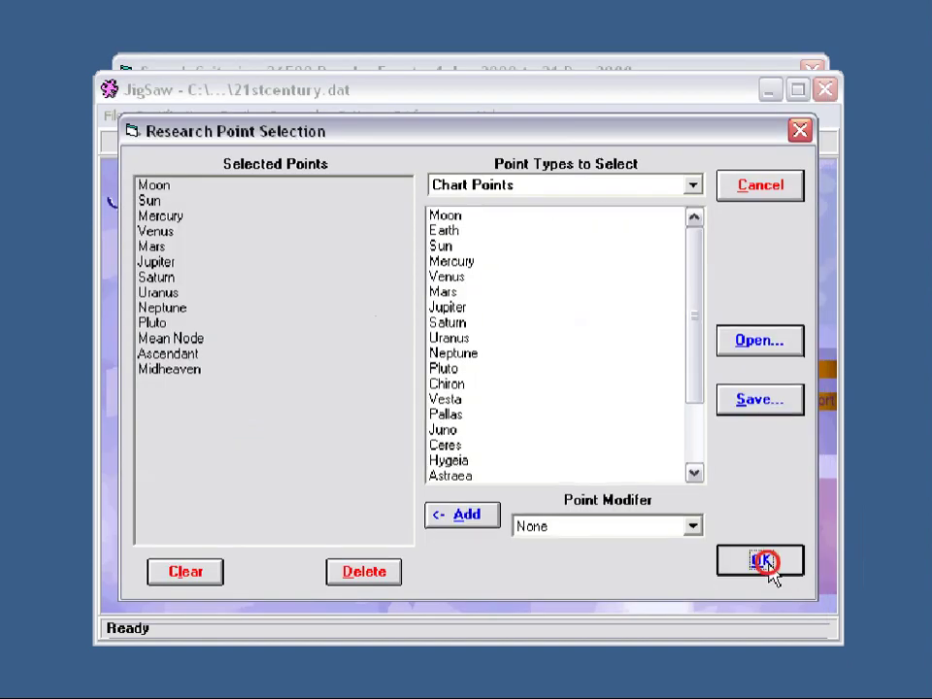
{"action": "left_click", "coordinate": [762, 562]}
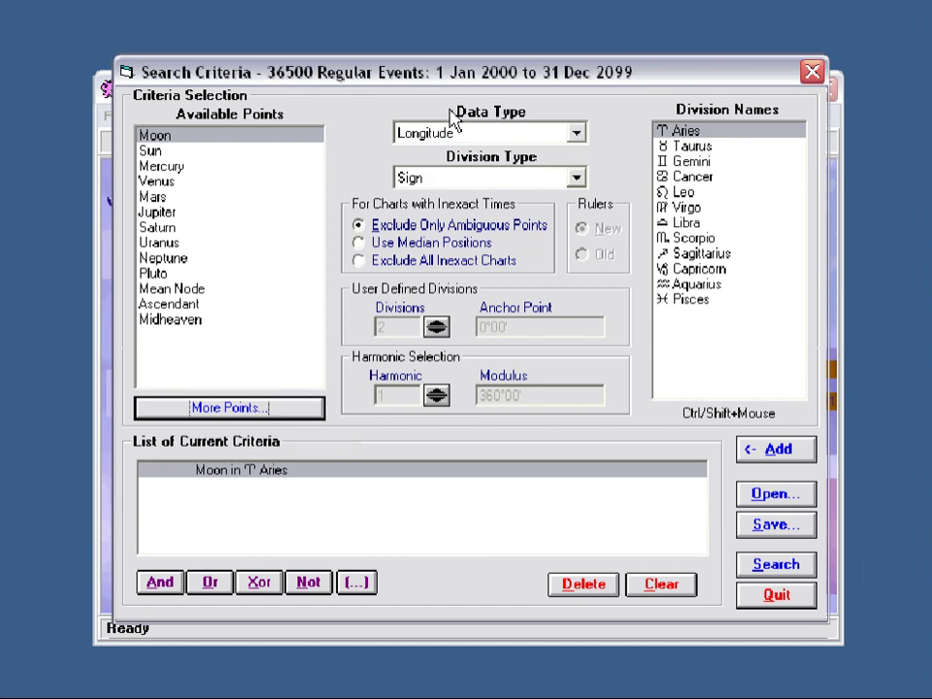
- Browse the available data types and the Longitude division types, trying Sign Axis before returning to Sign
{"action": "left_click", "coordinate": [577, 138]}
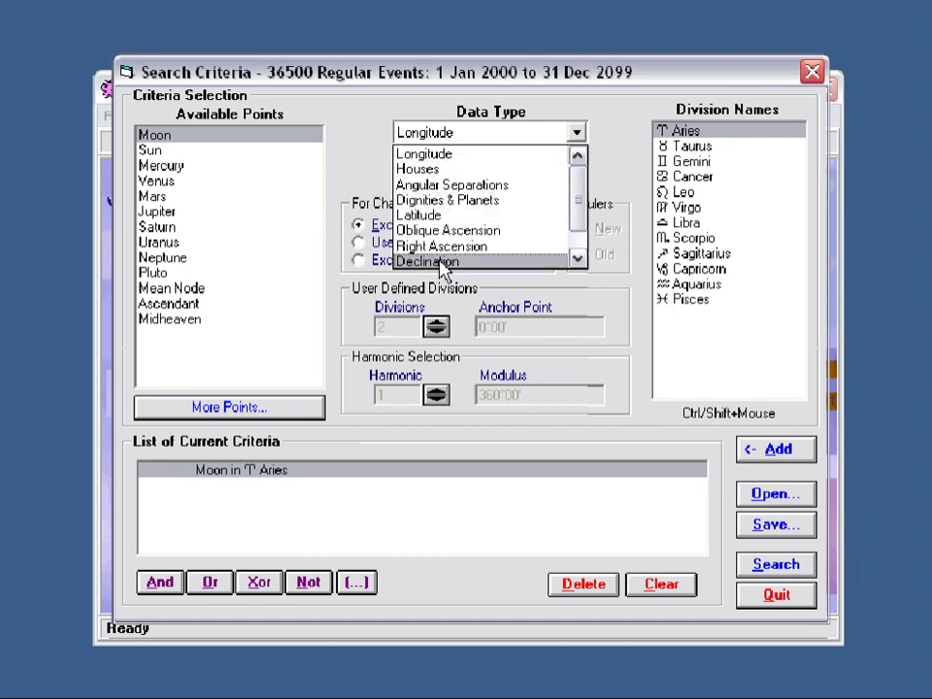
{"action": "left_click", "coordinate": [573, 242]}
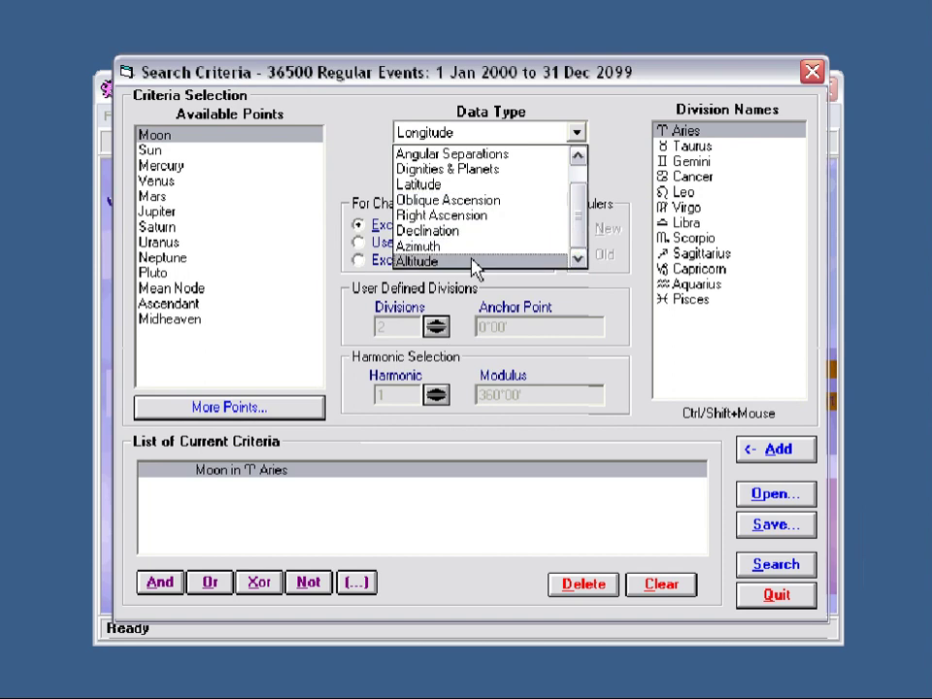
{"action": "left_click_drag", "start_coordinate": [574, 224], "coordinate": [586, 140]}
{"action": "left_click", "coordinate": [577, 130]}
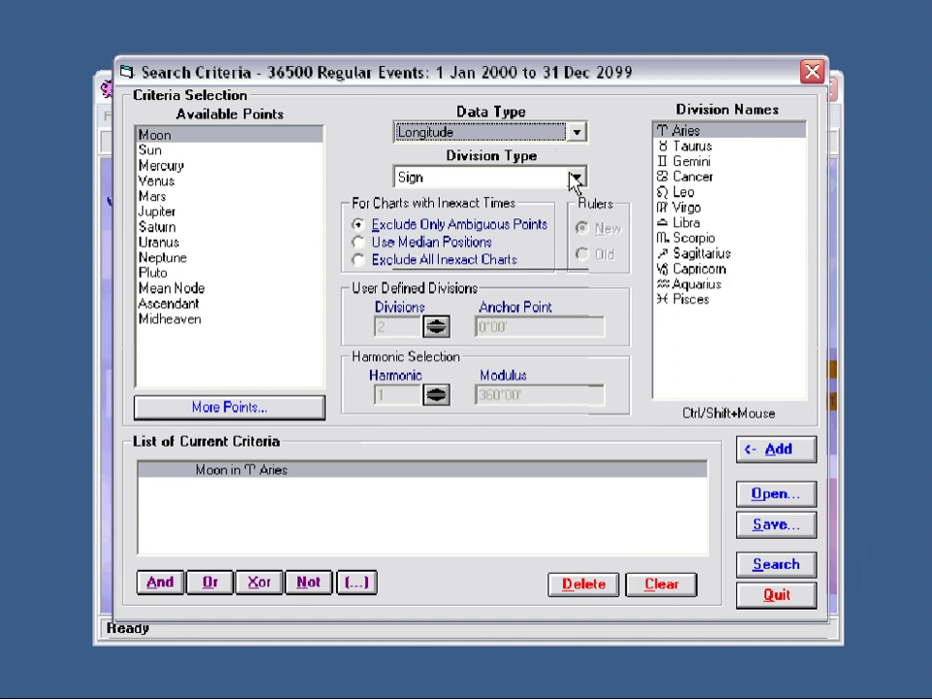
{"action": "left_click", "coordinate": [576, 178]}
{"action": "left_click", "coordinate": [453, 213]}
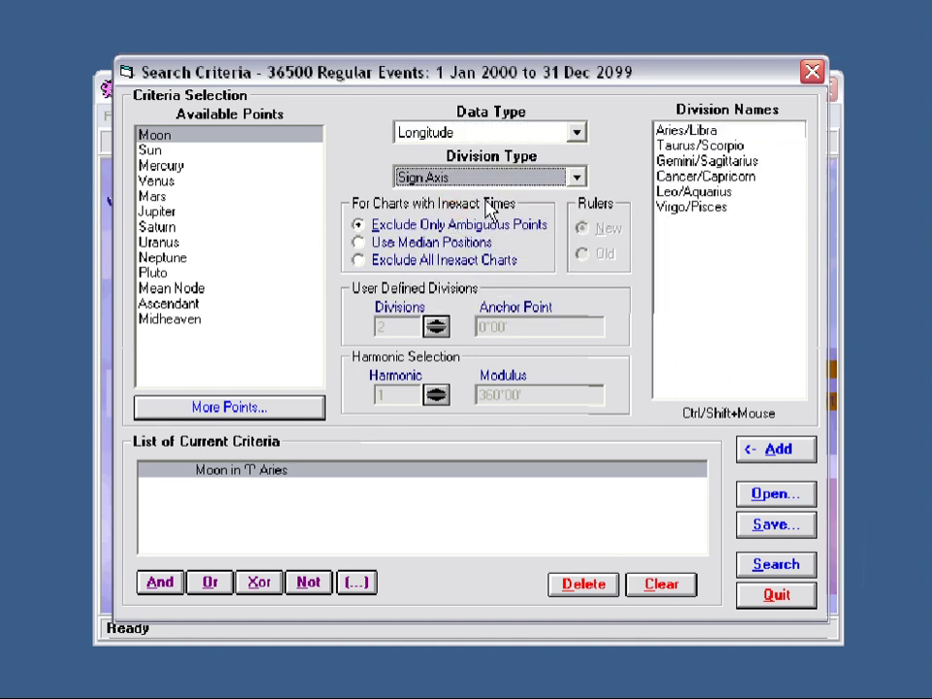
{"action": "left_click", "coordinate": [579, 179]}
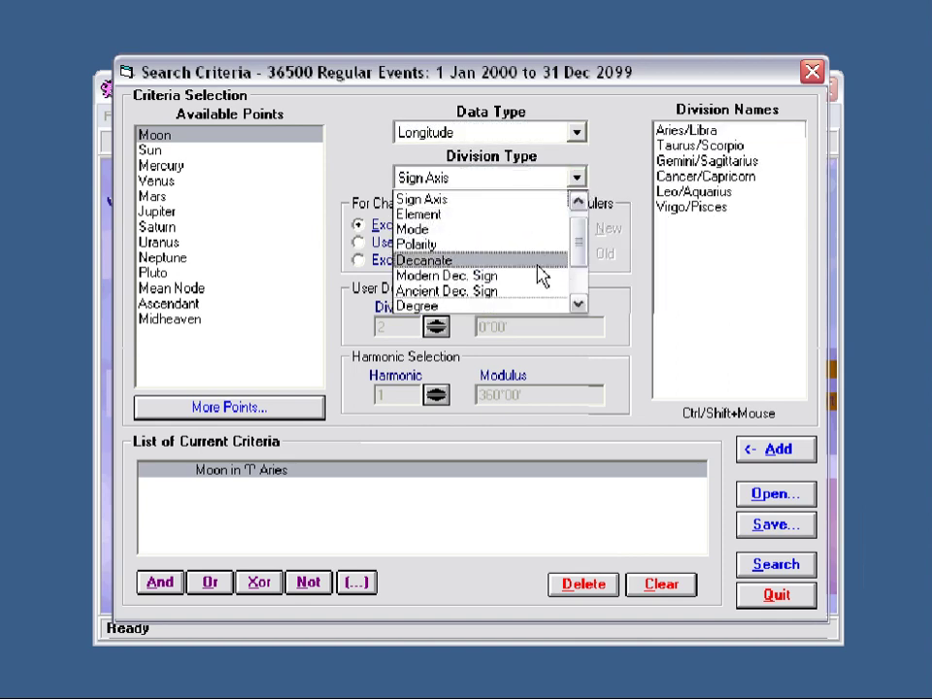
{"action": "left_click_drag", "start_coordinate": [582, 244], "coordinate": [575, 208]}
{"action": "left_click", "coordinate": [514, 200]}
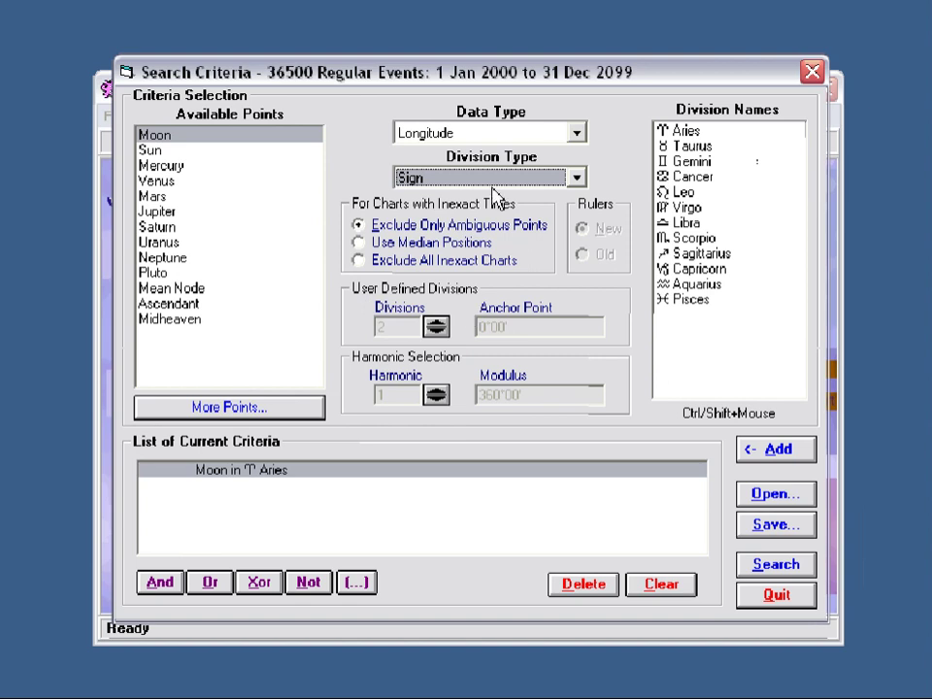
- Delete the Moon in Aries criterion and select Saturn and Pluto as the points for a new criterion
{"action": "left_click", "coordinate": [580, 586]}
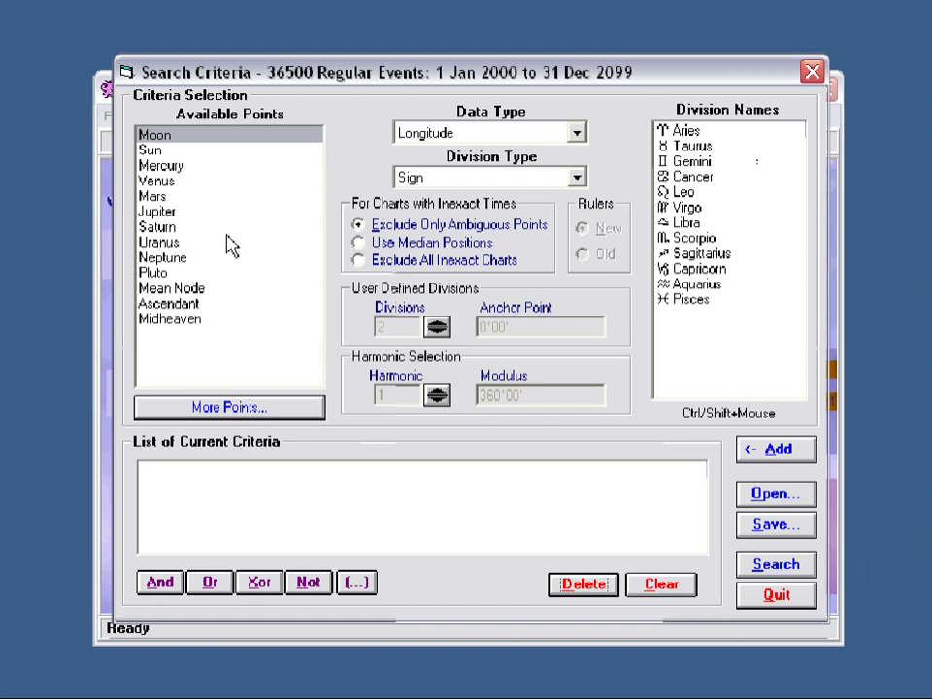
{"action": "left_click", "coordinate": [158, 226]}
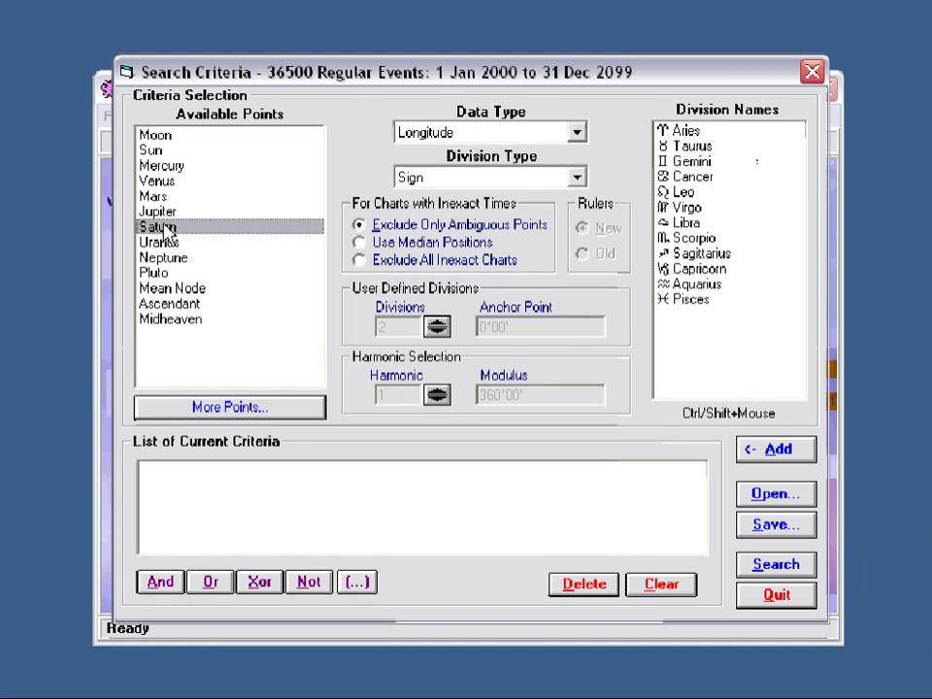
{"action": "left_click", "coordinate": [160, 272], "text": "ctrl"}
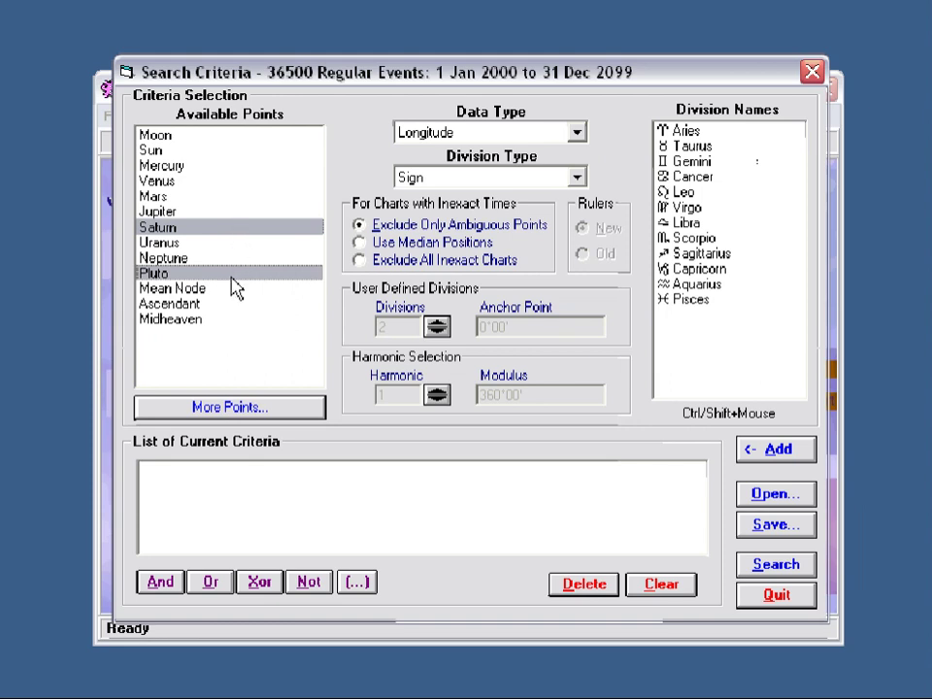
- Set the data type to Angular Separations and the division type to Harmonic Aspect with harmonic 4
{"action": "left_click", "coordinate": [577, 134]}
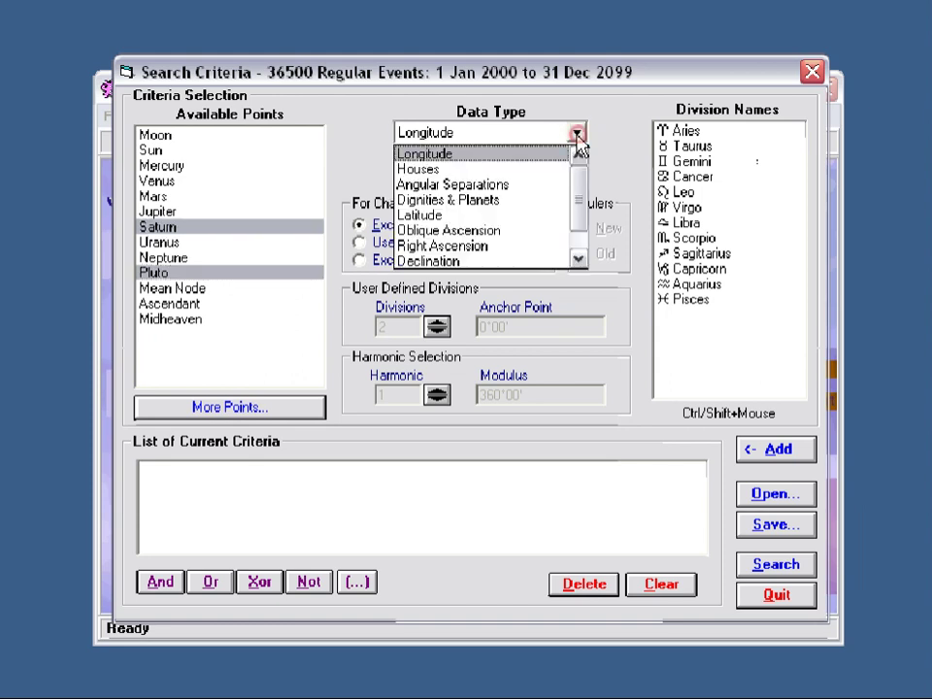
{"action": "left_click", "coordinate": [462, 185]}
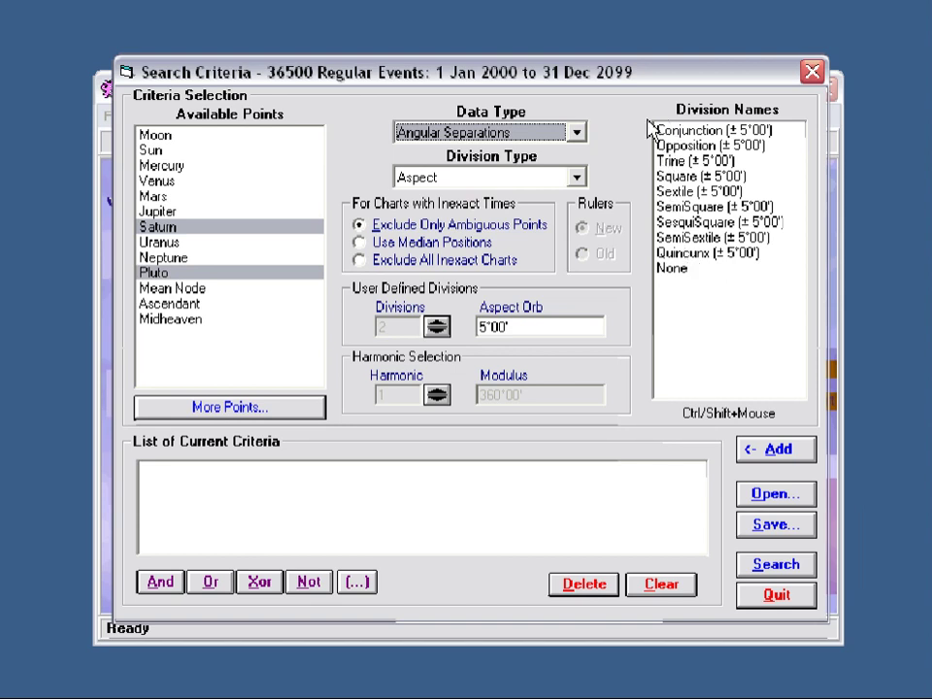
{"action": "left_click", "coordinate": [577, 180]}
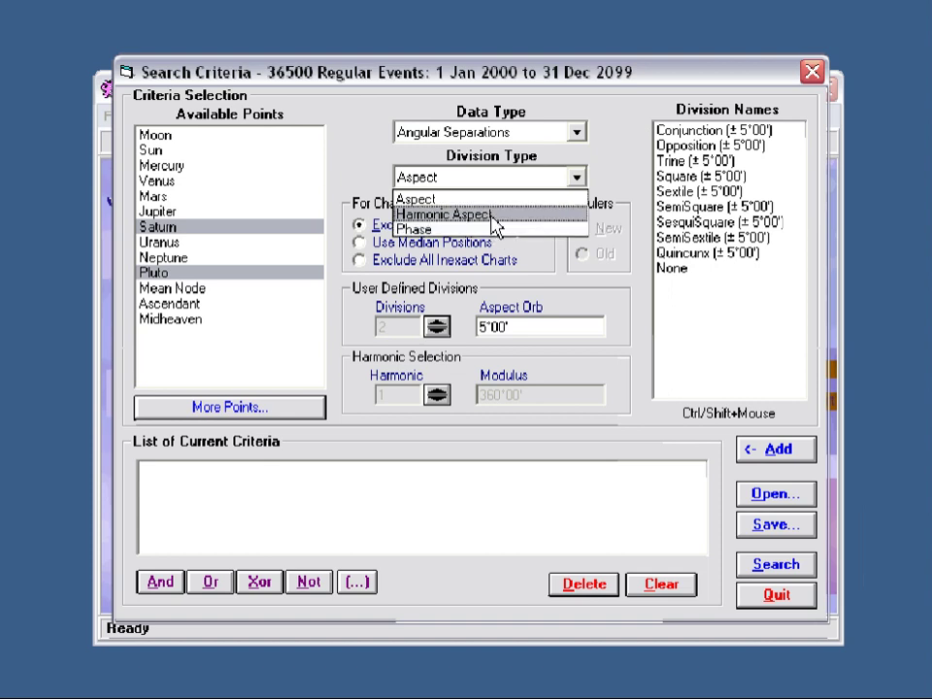
{"action": "left_click", "coordinate": [492, 215]}
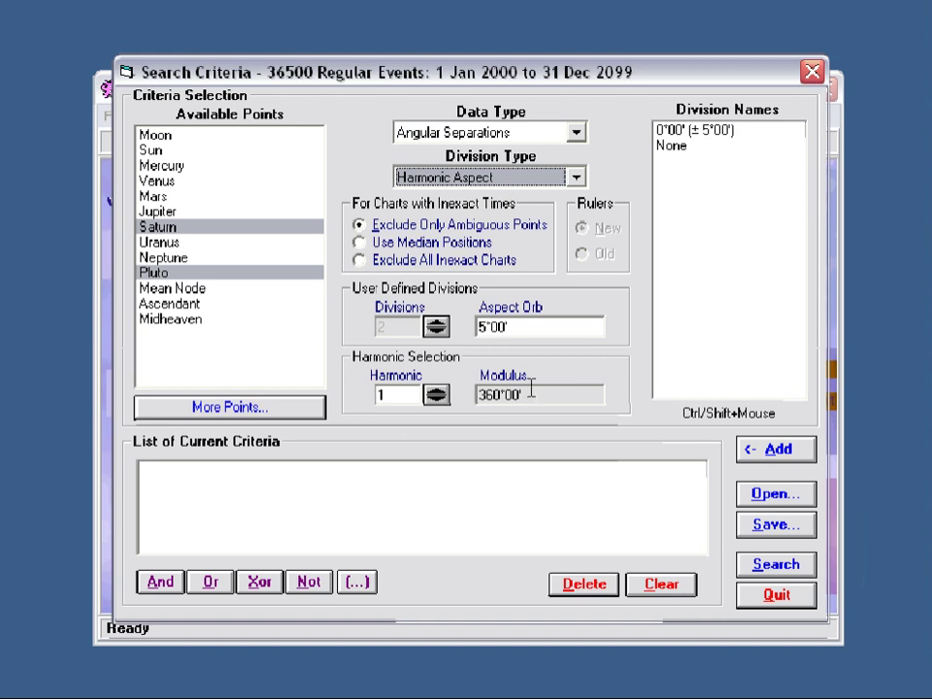
{"action": "left_click", "coordinate": [397, 393]}
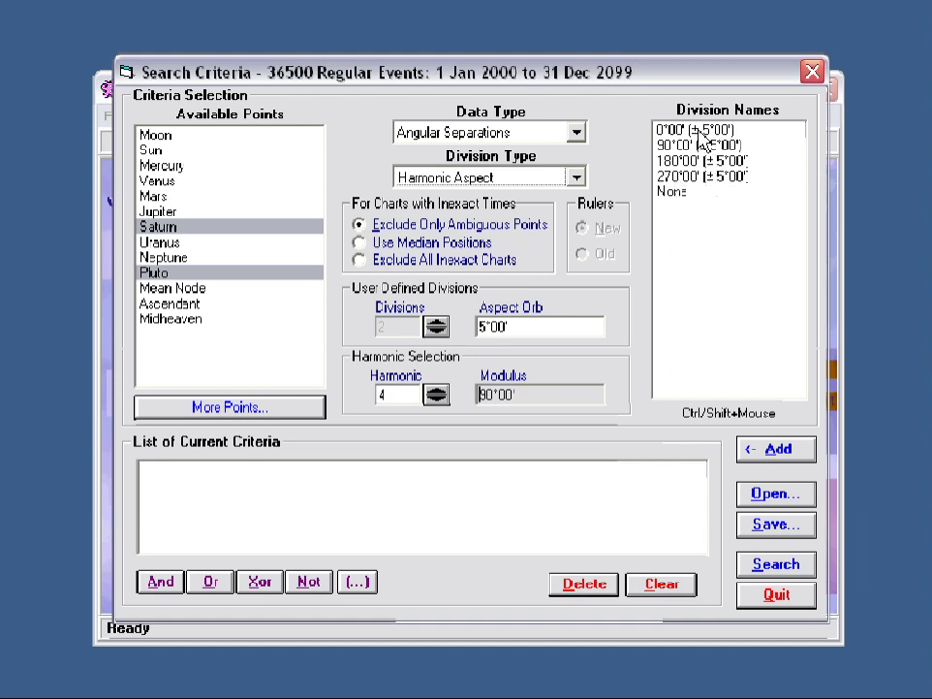
- Set the aspect orb for the harmonic aspects to 2°00'
{"action": "double_click", "coordinate": [509, 329]}
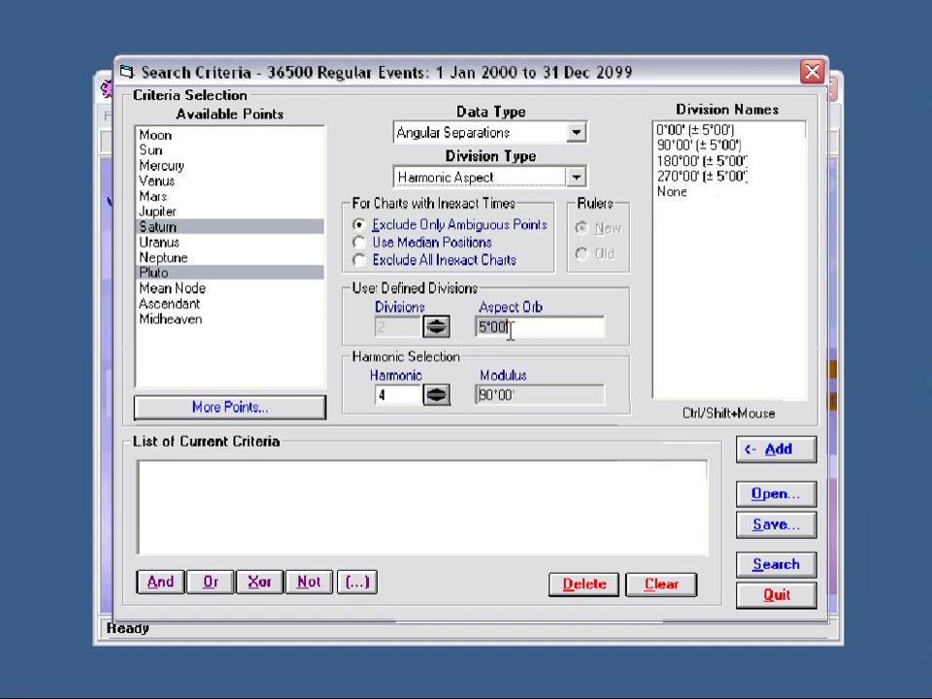
{"action": "type", "text": "2"}
{"action": "left_click", "coordinate": [403, 396]}
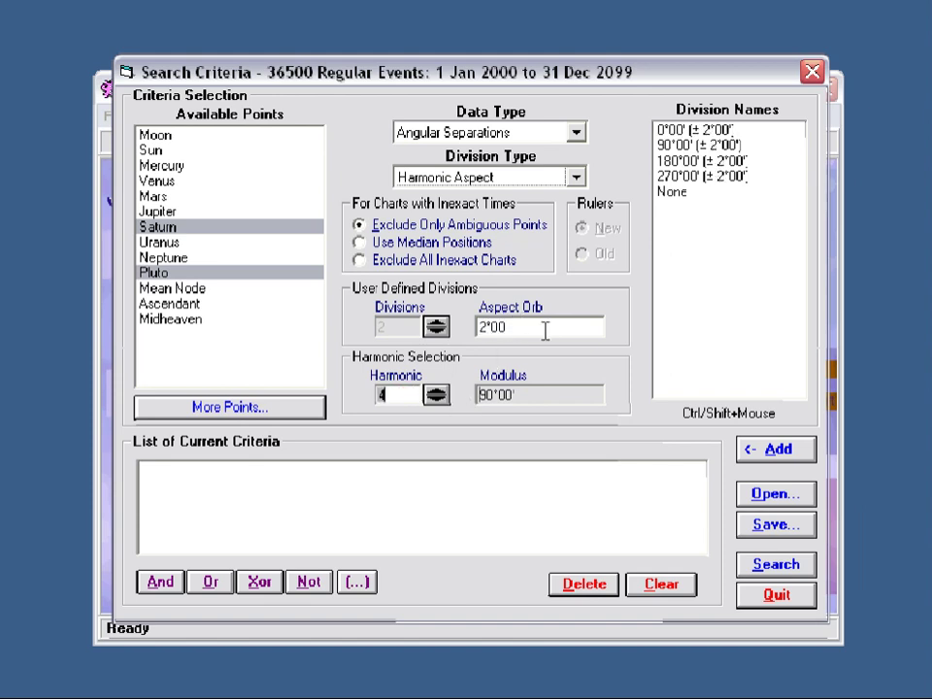
{"action": "left_click", "coordinate": [541, 324]}
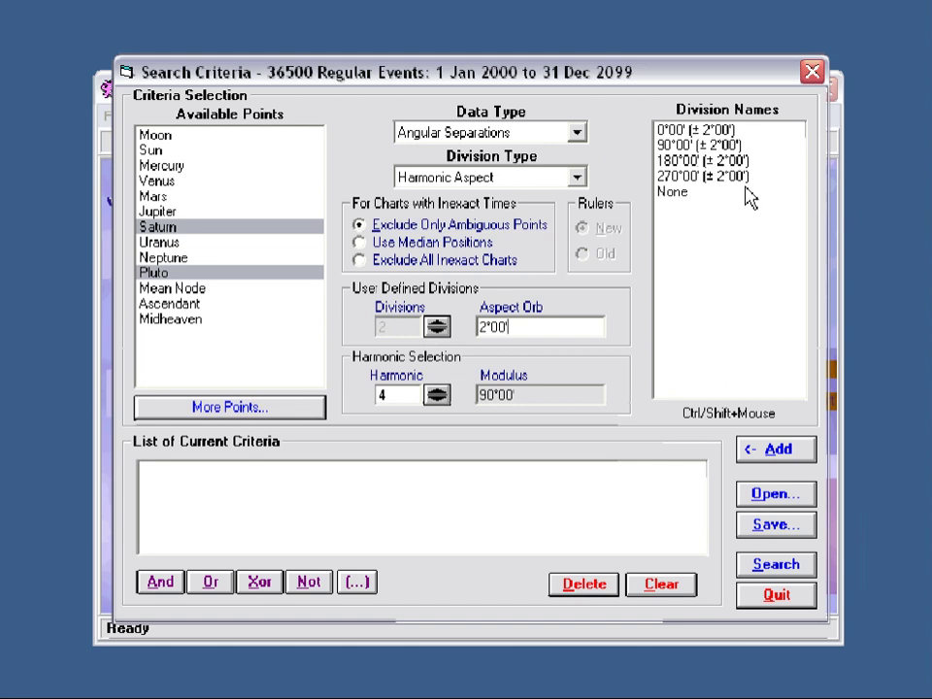
- Add the Saturn-Pluto criterion with the 0°, 90°, 180° and 270° divisions selected
{"action": "left_click", "coordinate": [771, 458]}
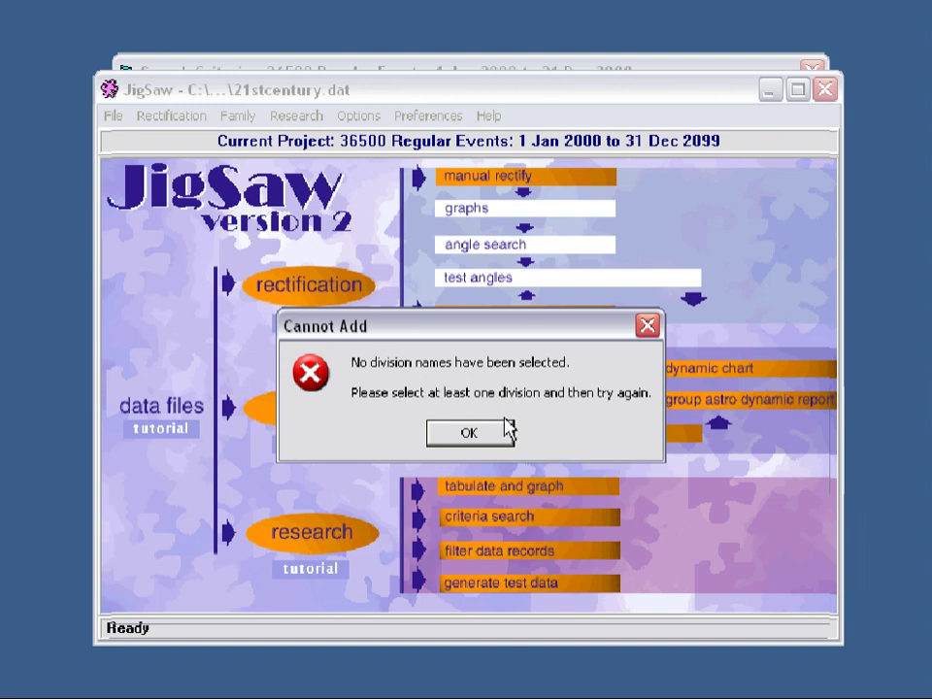
{"action": "left_click", "coordinate": [472, 435]}
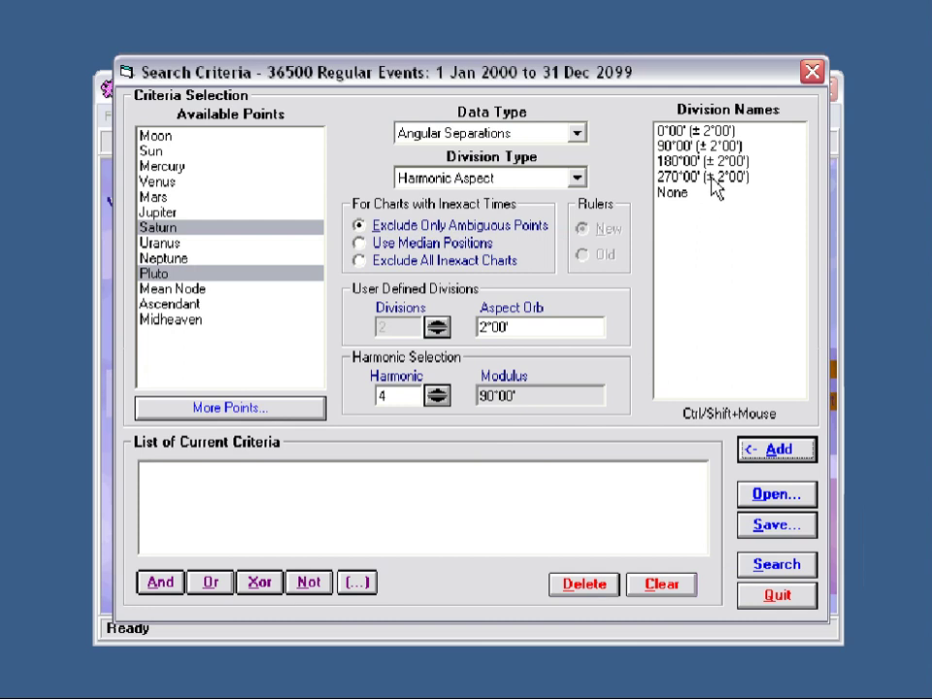
{"action": "left_click", "coordinate": [679, 129]}
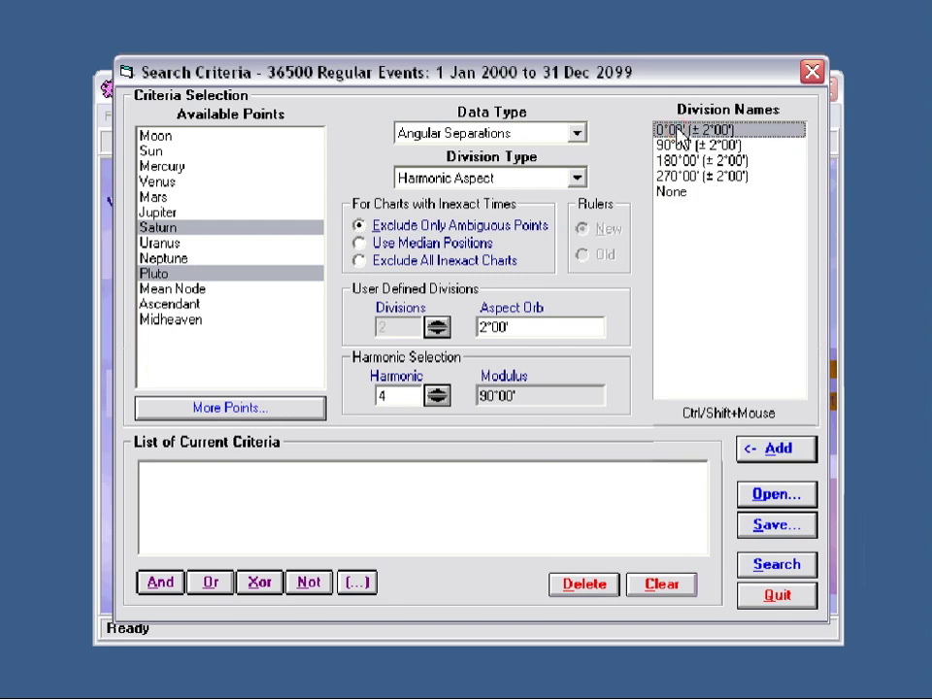
{"action": "left_click", "coordinate": [674, 175], "text": "shift"}
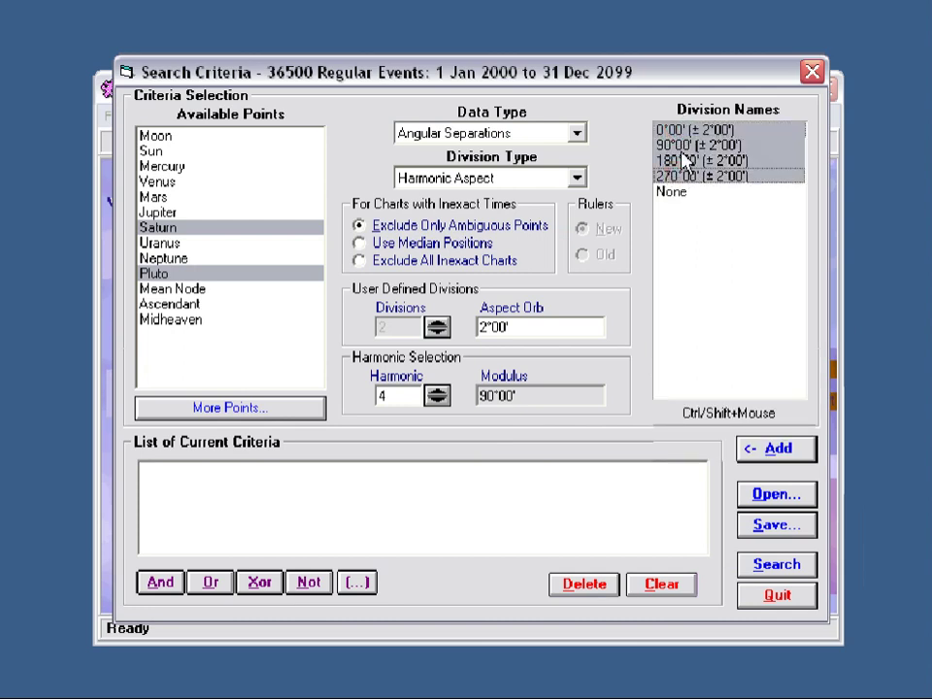
{"action": "left_click", "coordinate": [778, 453]}
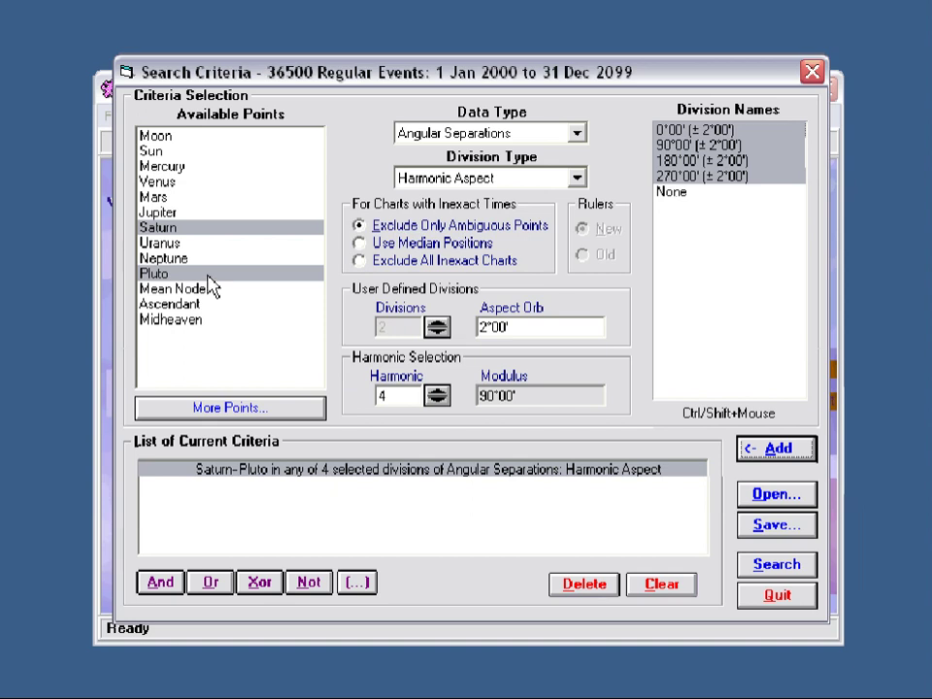
- Add a Mars-Pluto criterion using the same four harmonic aspect divisions
{"action": "left_click", "coordinate": [171, 196]}
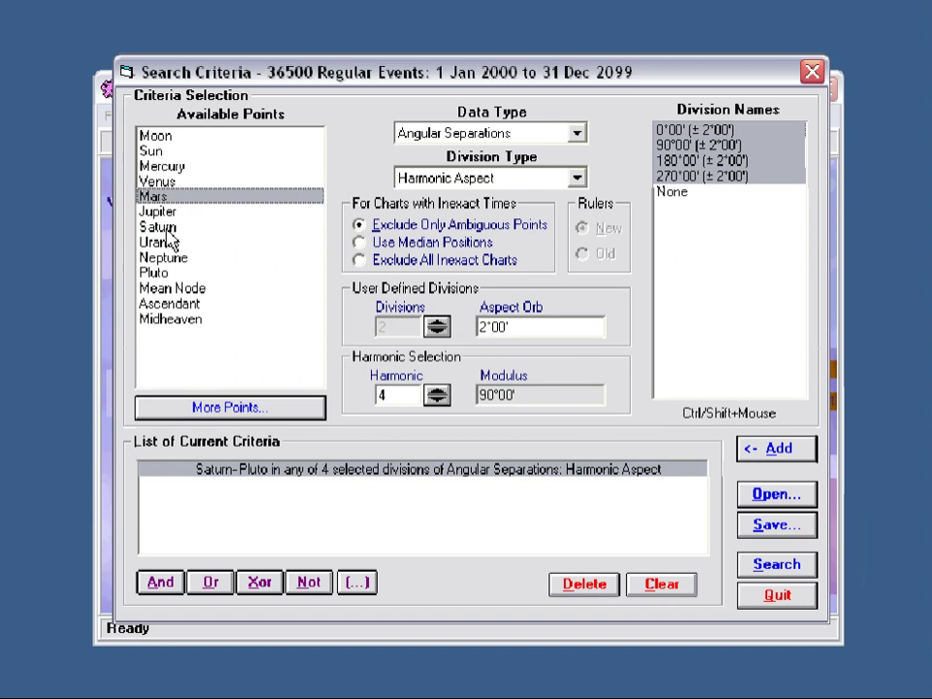
{"action": "left_click", "coordinate": [168, 229], "text": "ctrl"}
{"action": "left_click", "coordinate": [168, 229], "text": "ctrl"}
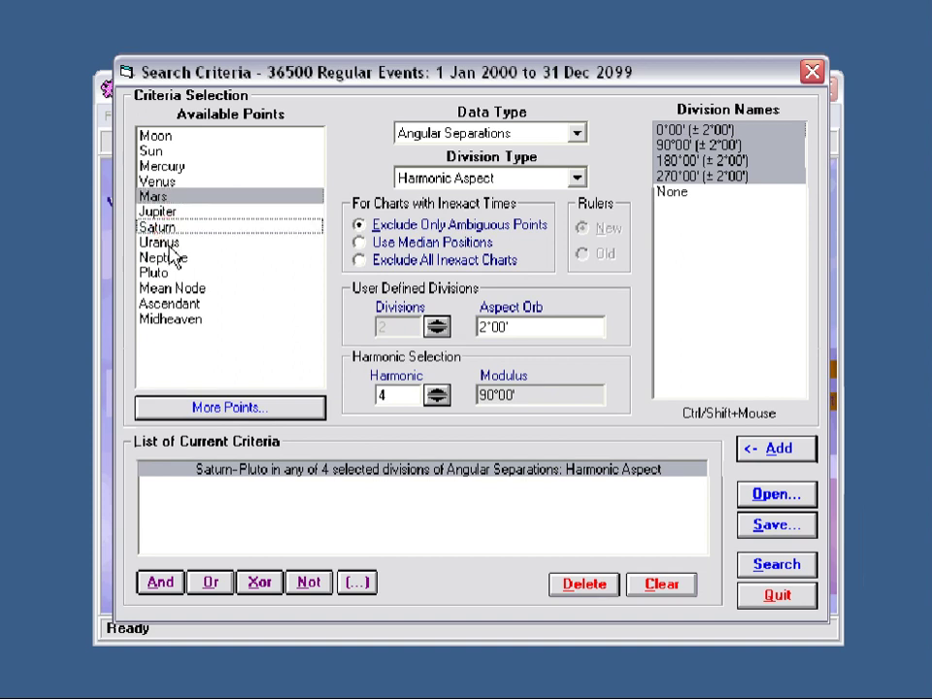
{"action": "left_click", "coordinate": [154, 275], "text": "ctrl"}
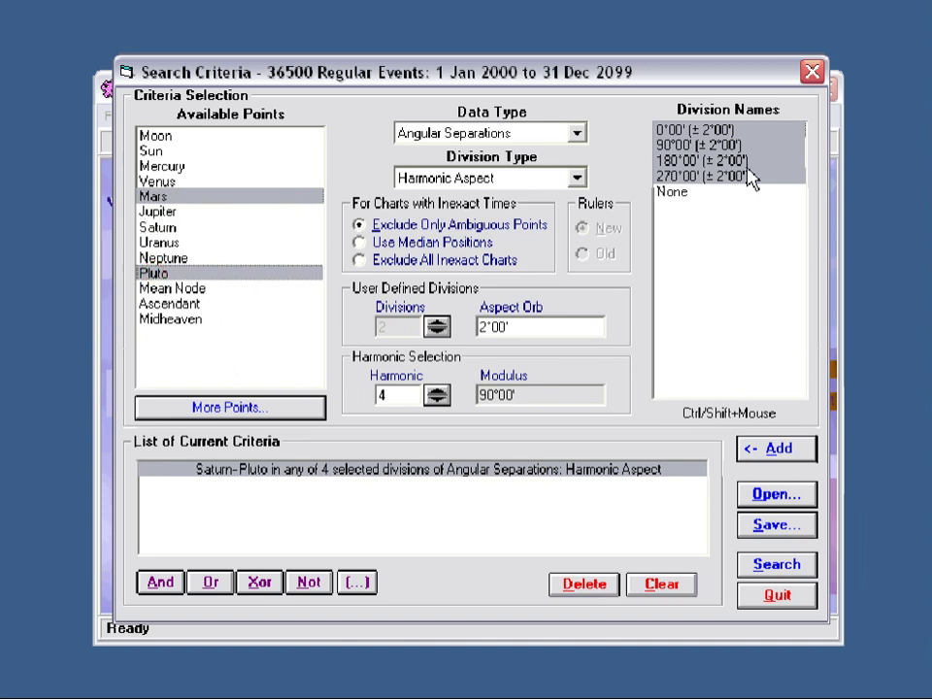
{"action": "left_click", "coordinate": [789, 448]}
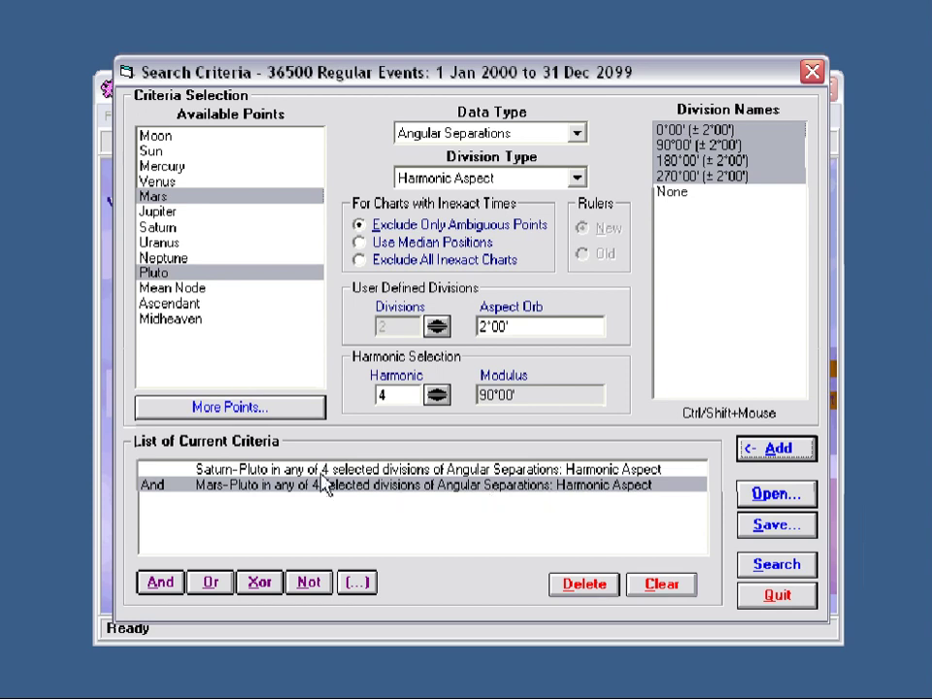
- Add a Mars-Saturn criterion using the same four harmonic aspect divisions
{"action": "left_click", "coordinate": [172, 199]}
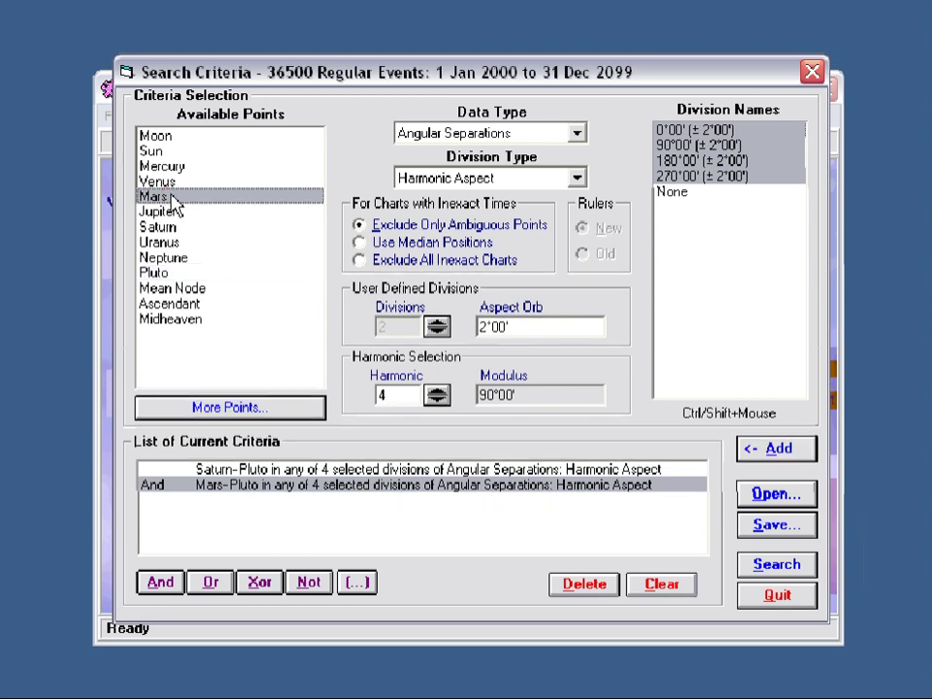
{"action": "left_click", "coordinate": [161, 230], "text": "ctrl"}
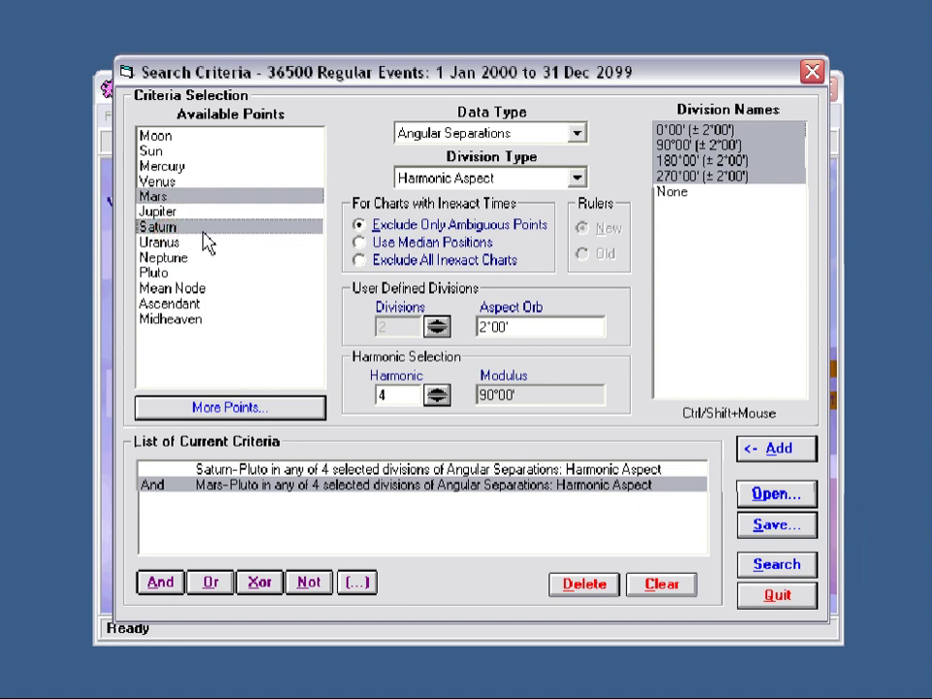
{"action": "left_click", "coordinate": [764, 455]}
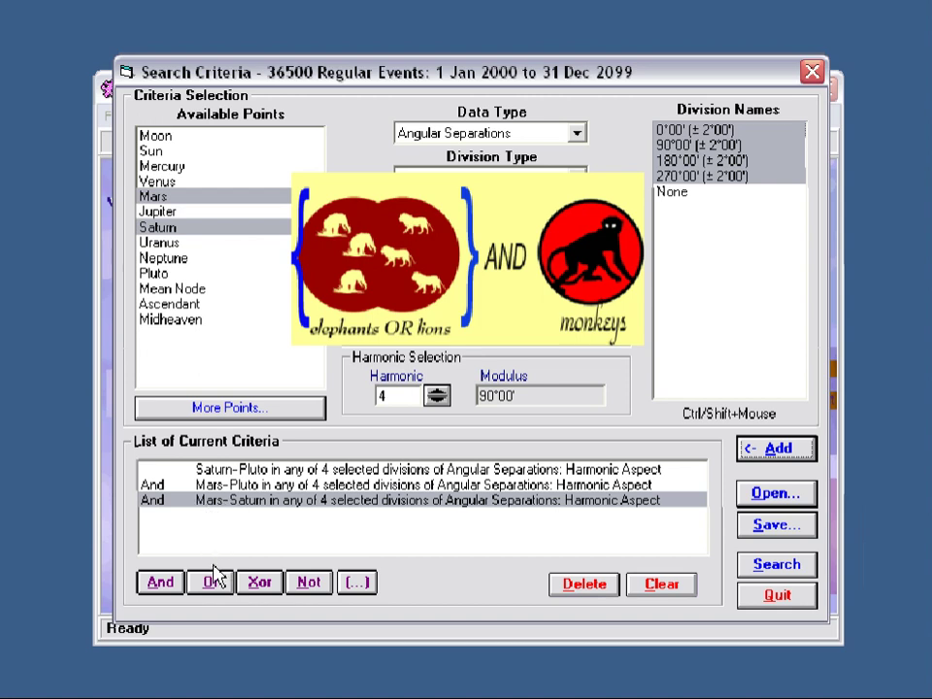
- Bracket the Mars-Pluto and Mars-Saturn criteria together and join them with the Or operator
{"action": "left_click", "coordinate": [201, 483]}
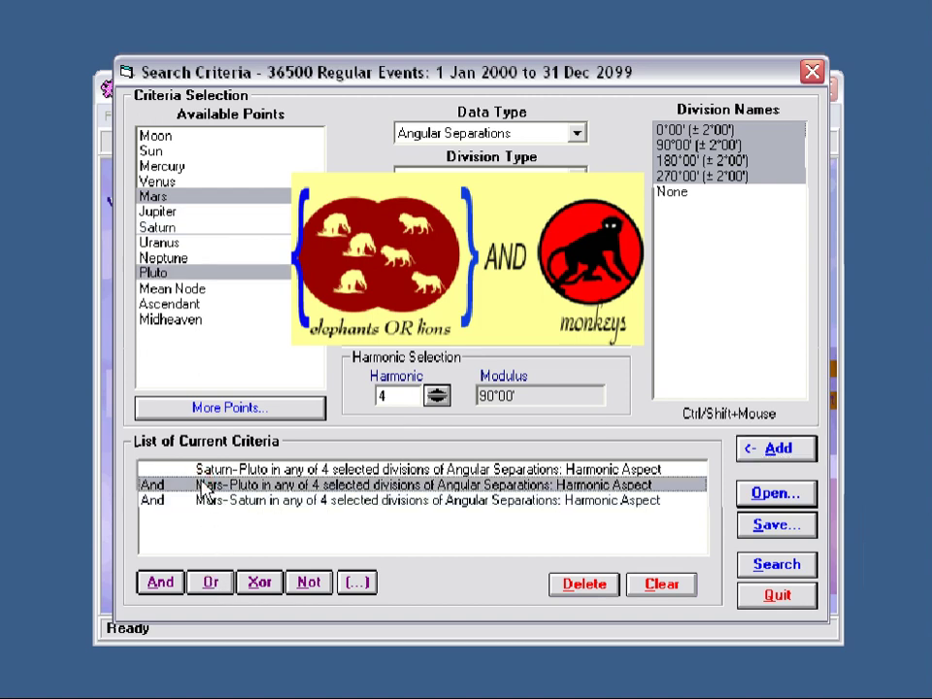
{"action": "left_click", "coordinate": [208, 500], "text": "ctrl"}
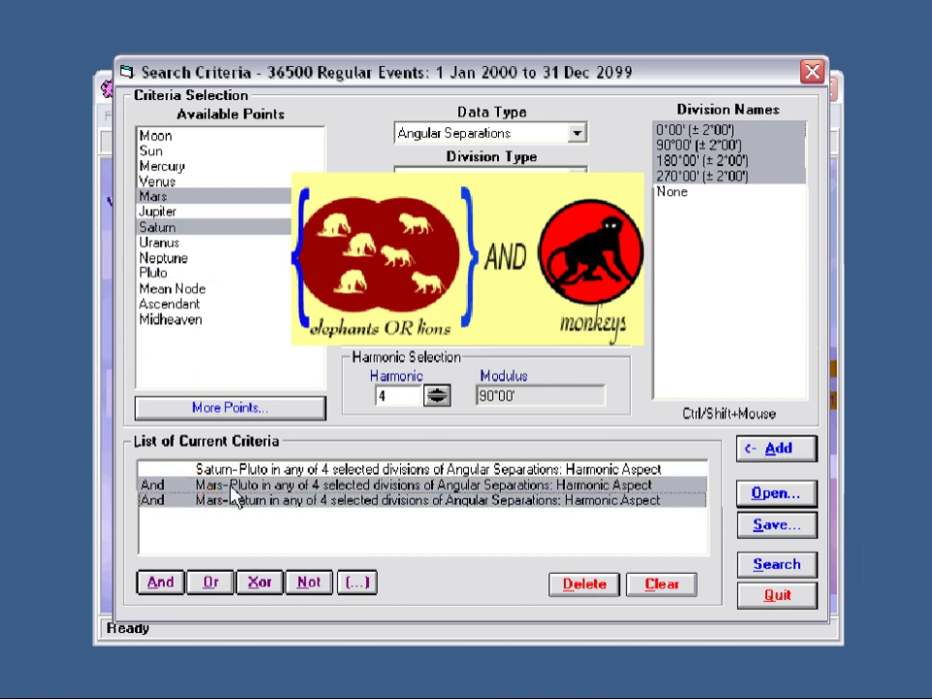
{"action": "left_click", "coordinate": [356, 583]}
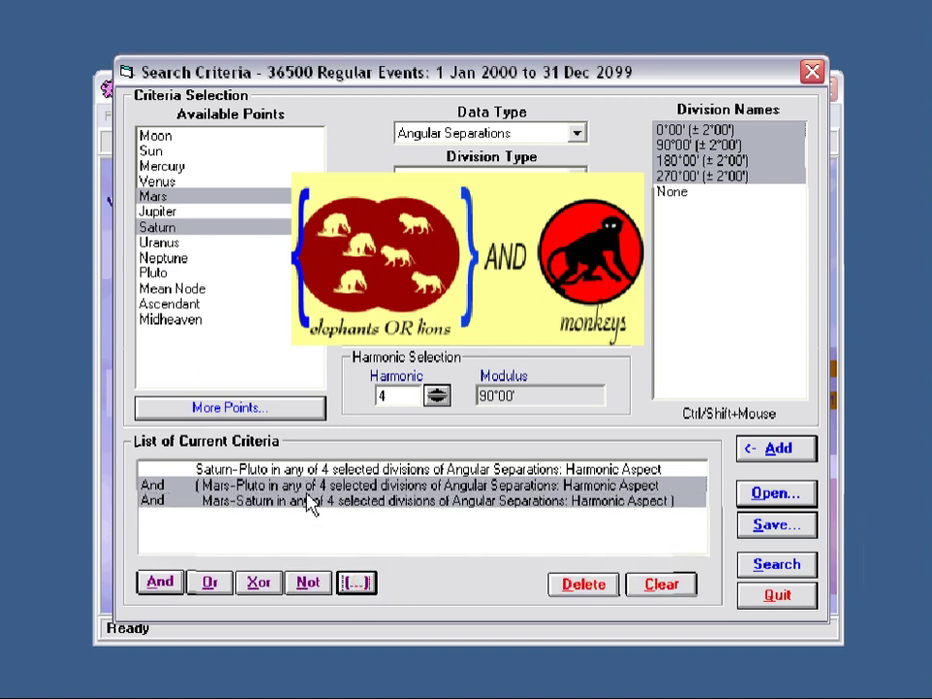
{"action": "left_click", "coordinate": [155, 512]}
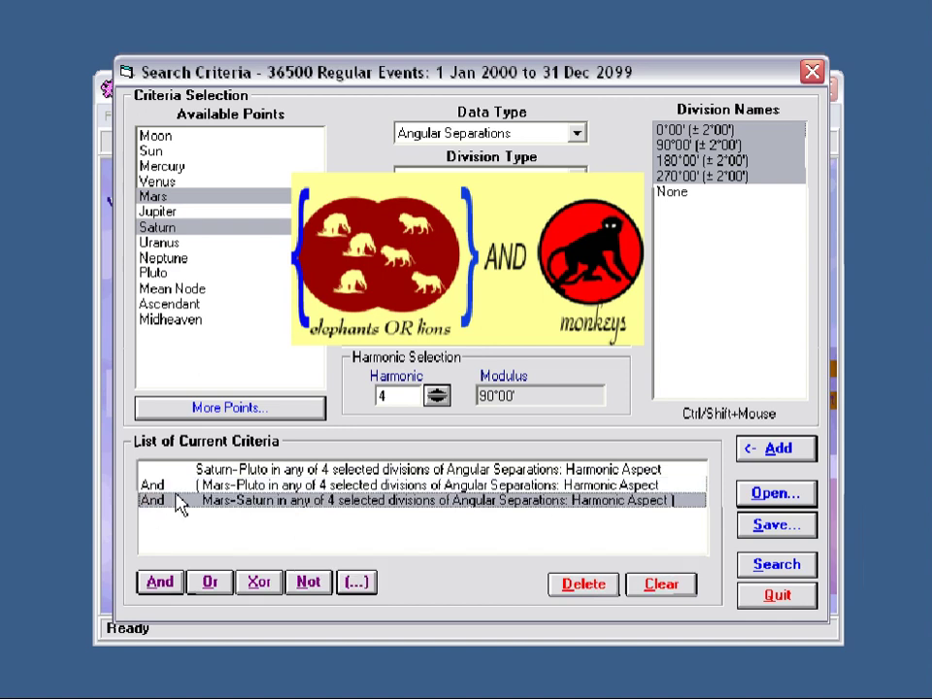
{"action": "left_click", "coordinate": [211, 585]}
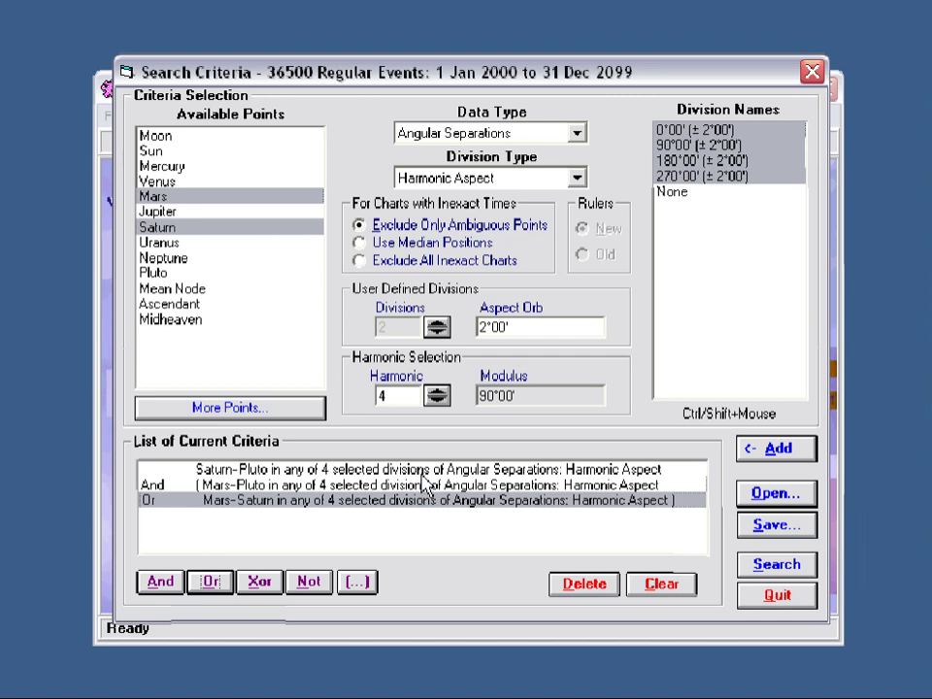
- Run the criteria search, save the passed records as new project SaturnPlutoMars4thHarmonic21stcentury, and close the search criteria
{"action": "left_click", "coordinate": [782, 578]}
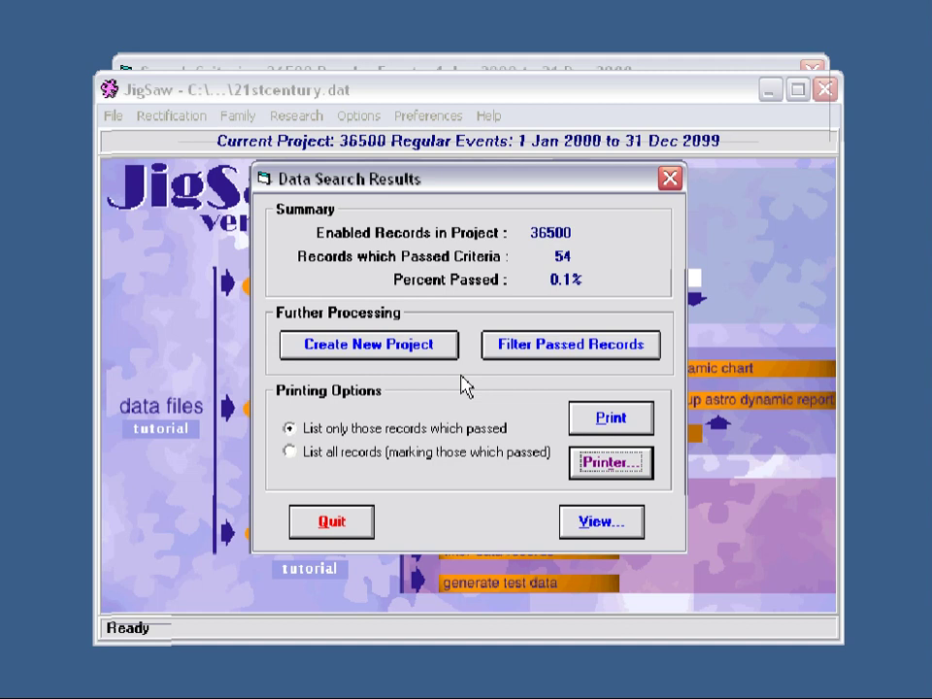
{"action": "left_click", "coordinate": [416, 351]}
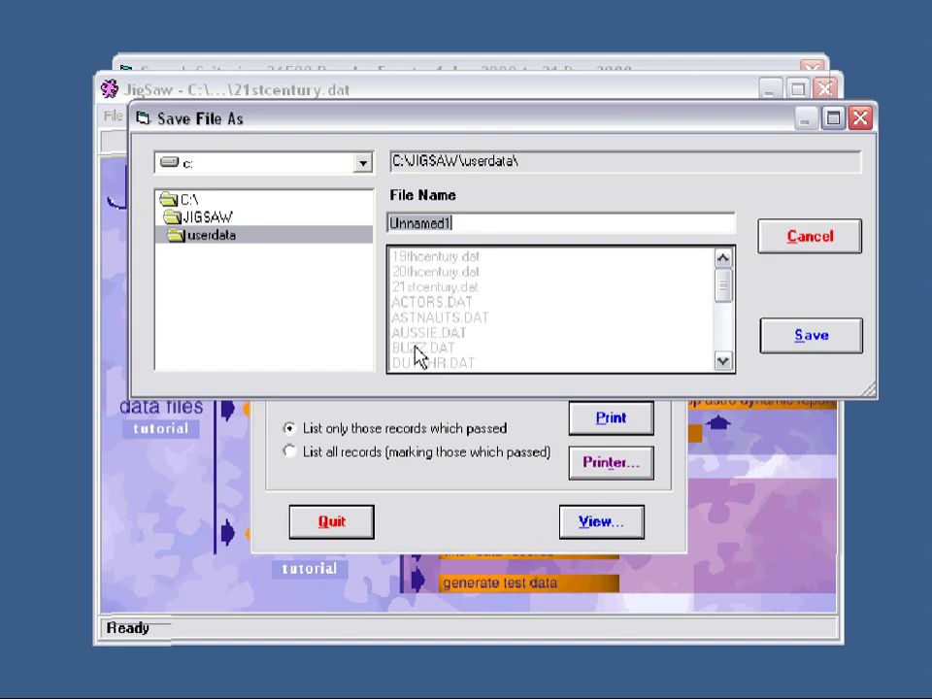
{"action": "type", "text": "Sat"}
{"action": "type", "text": "urnPulsMa"}
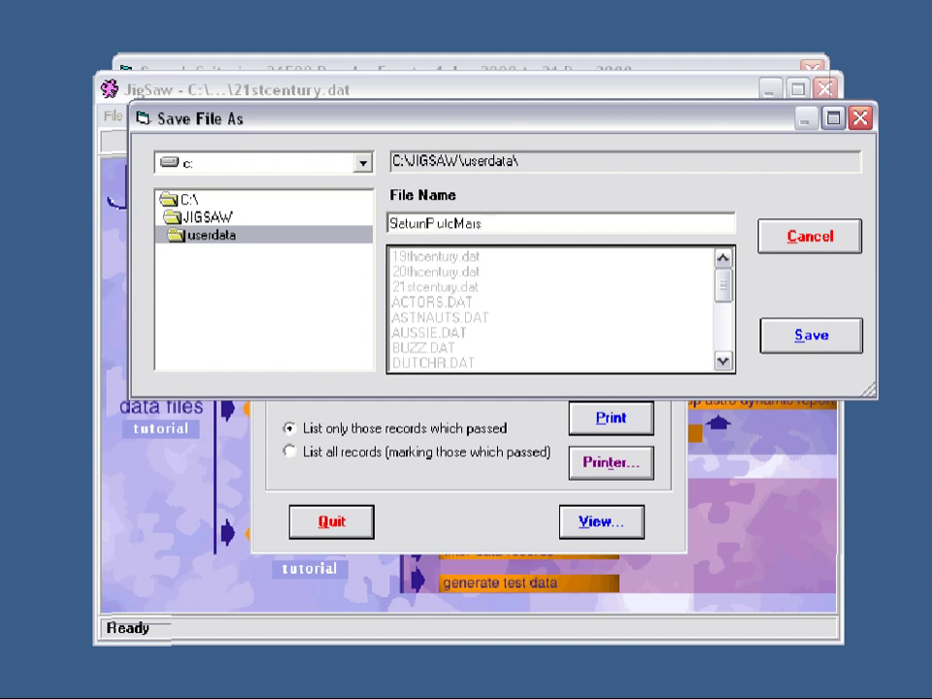
{"action": "type", "text": "rs4thHarmonic21stcentury"}
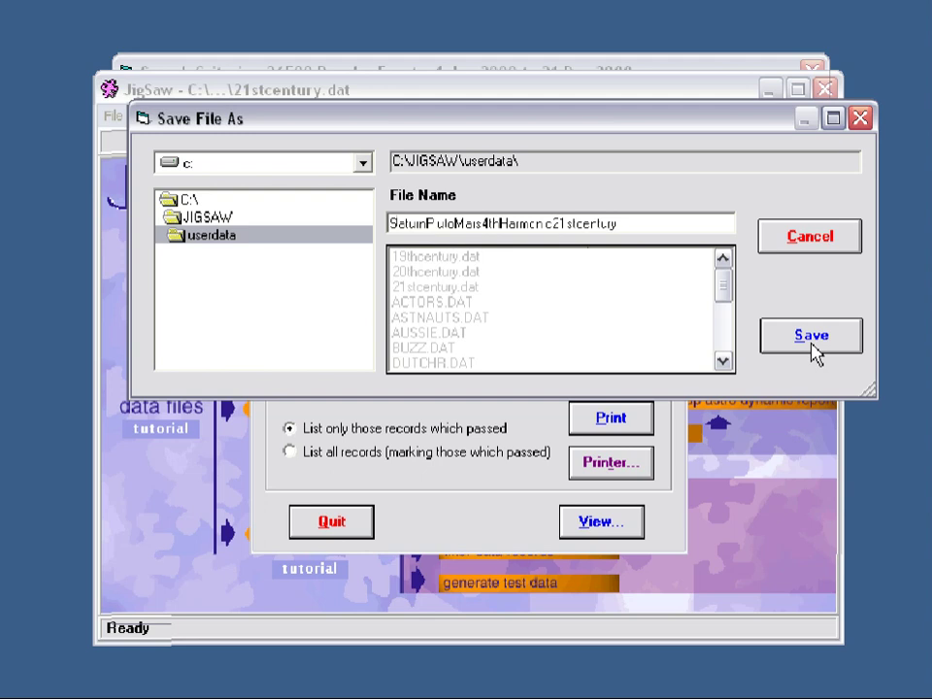
{"action": "left_click", "coordinate": [811, 337]}
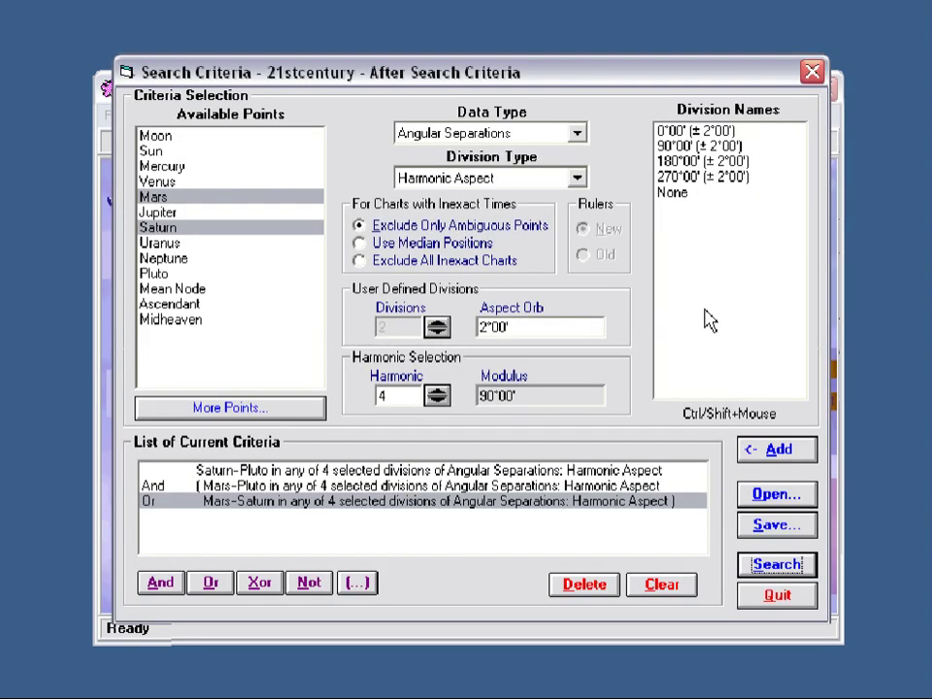
{"action": "left_click", "coordinate": [778, 595]}
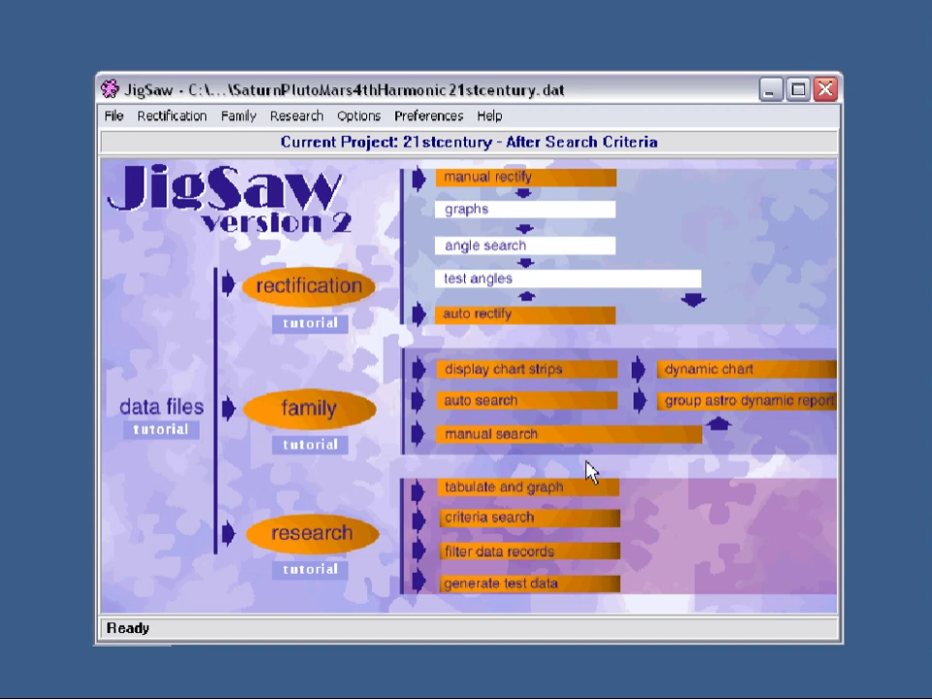
- Open the new project's record list and inspect the July 2036 and August 2053 event dates
{"action": "left_click", "coordinate": [111, 117]}
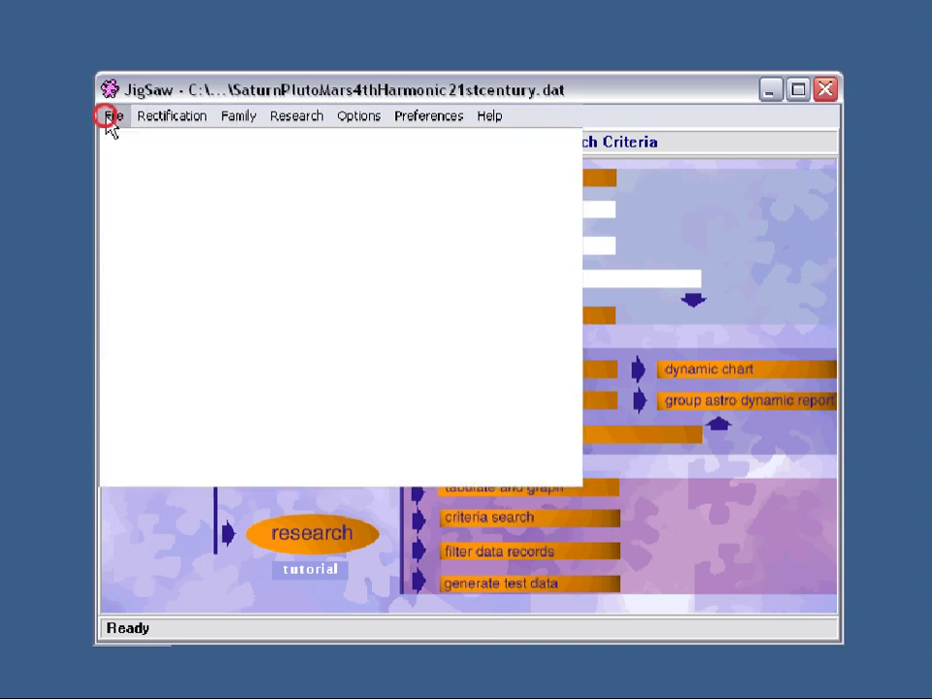
{"action": "left_click", "coordinate": [157, 357]}
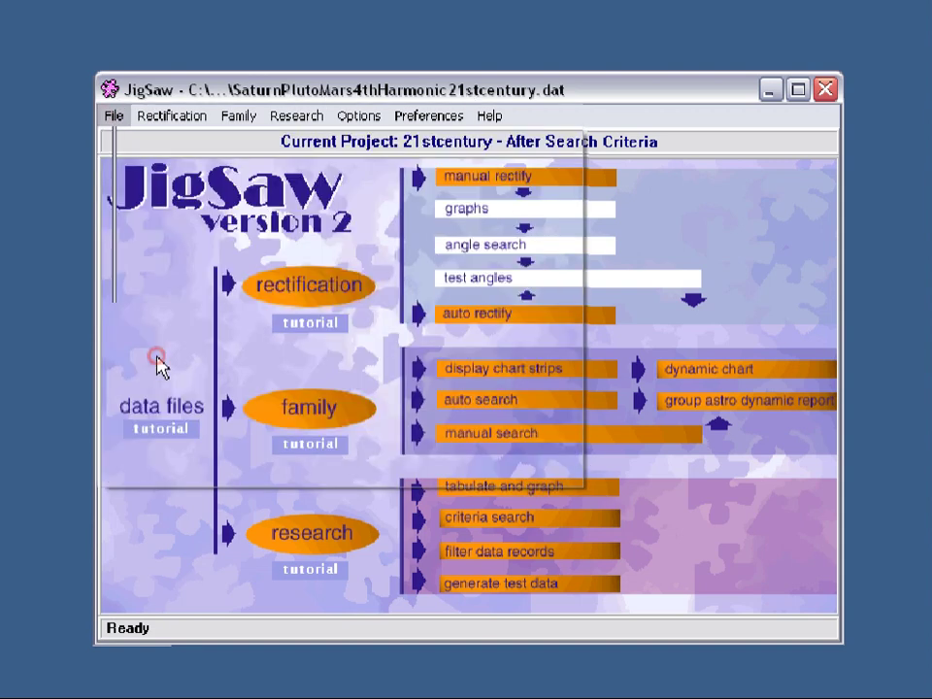
{"action": "mouse_move", "coordinate": [747, 442]}
{"action": "left_mouse_down"}
{"action": "mouse_move", "coordinate": [743, 462]}
{"action": "mouse_move", "coordinate": [742, 443]}
{"action": "left_mouse_up"}
{"action": "left_click", "coordinate": [578, 451]}
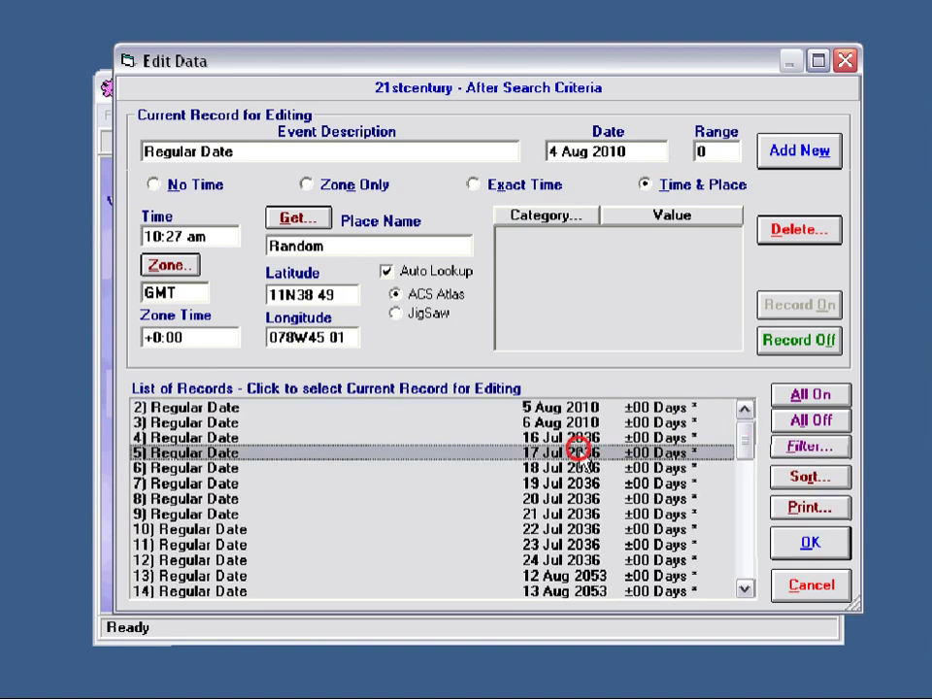
{"action": "left_click", "coordinate": [743, 587]}
{"action": "left_click", "coordinate": [742, 587]}
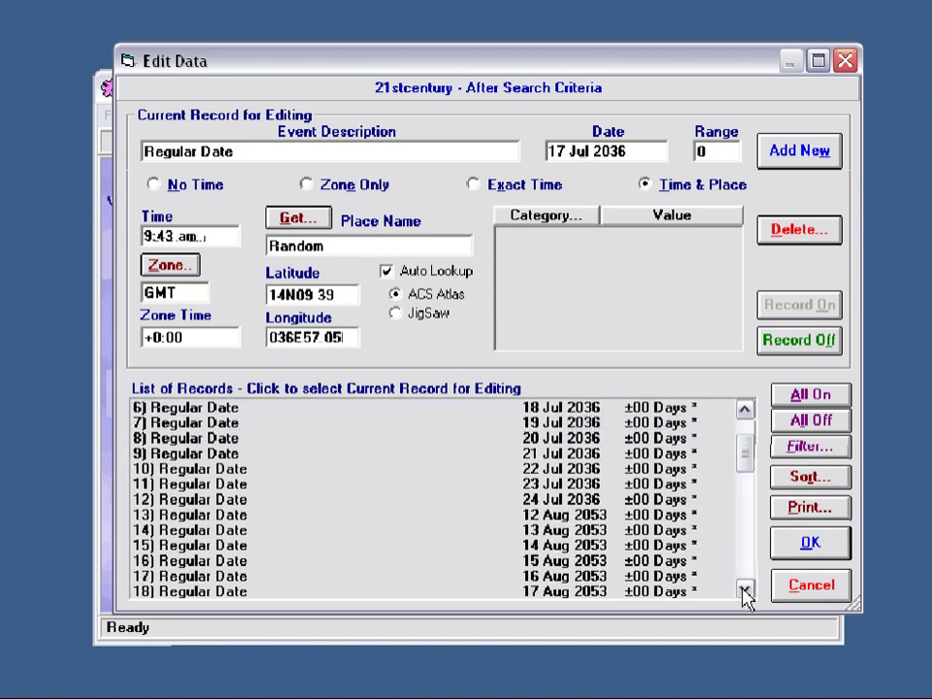
{"action": "left_click", "coordinate": [742, 587]}
{"action": "left_click", "coordinate": [578, 499]}
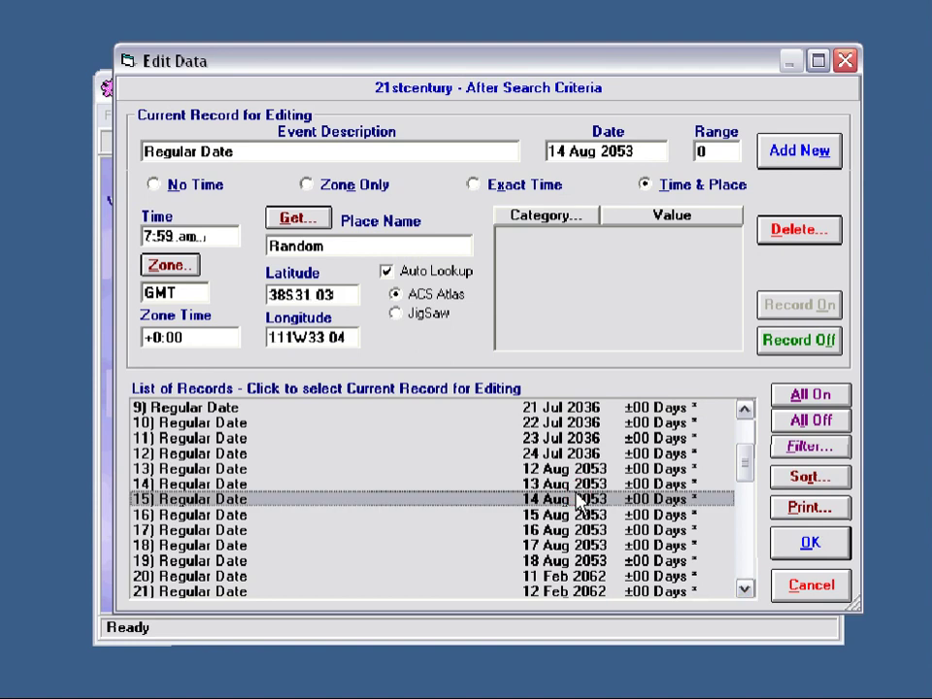
- Inspect the February 2062, March 2077 and July 2093 event records, and close the record list
{"action": "left_click", "coordinate": [745, 588]}
{"action": "left_click", "coordinate": [599, 483]}
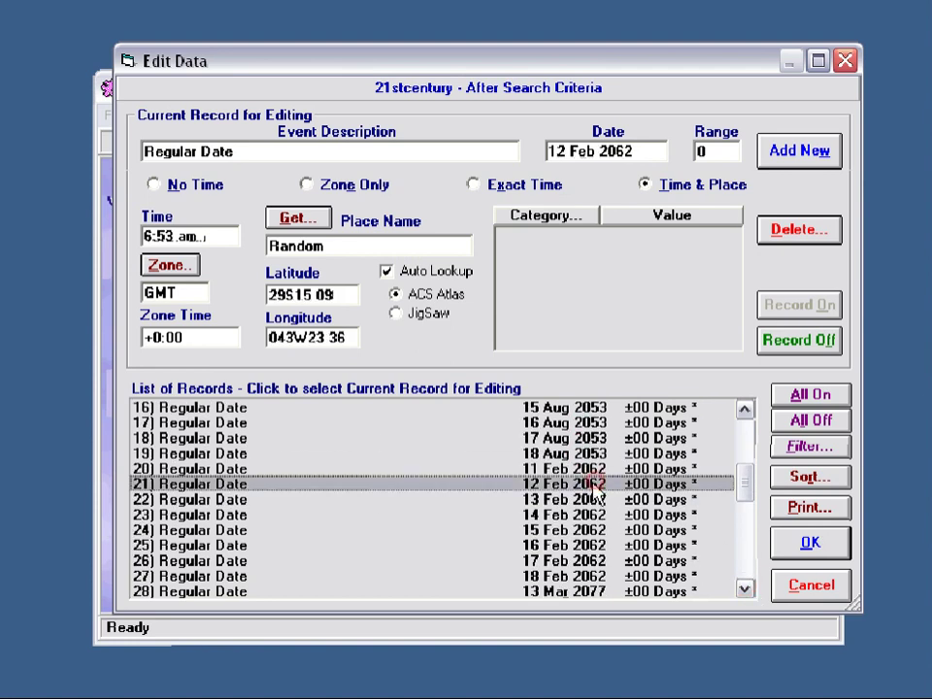
{"action": "left_click", "coordinate": [743, 588]}
{"action": "left_click", "coordinate": [597, 482]}
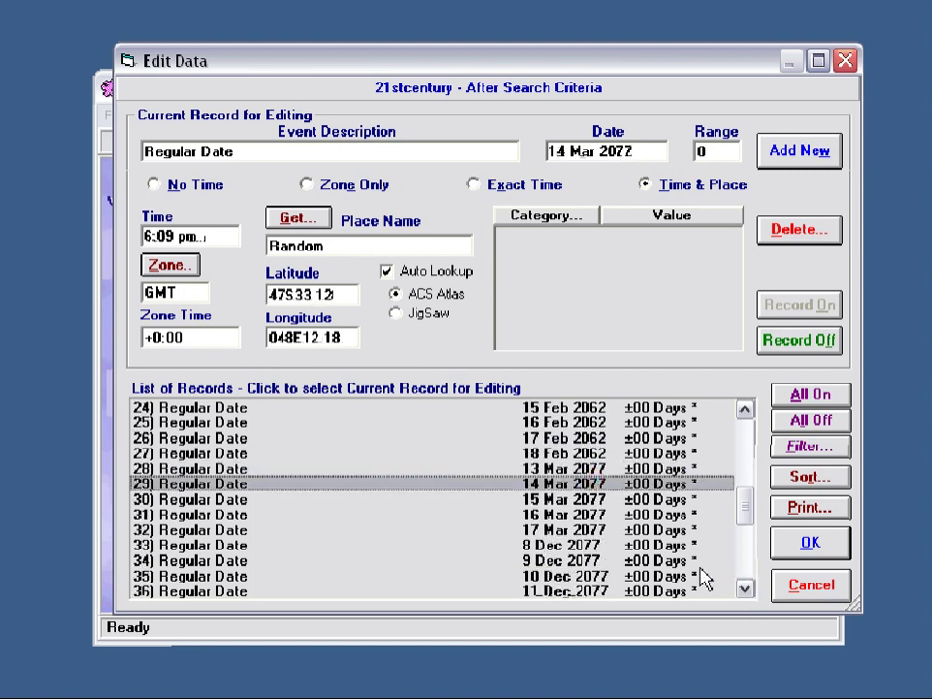
{"action": "left_click", "coordinate": [744, 588]}
{"action": "left_click", "coordinate": [580, 560]}
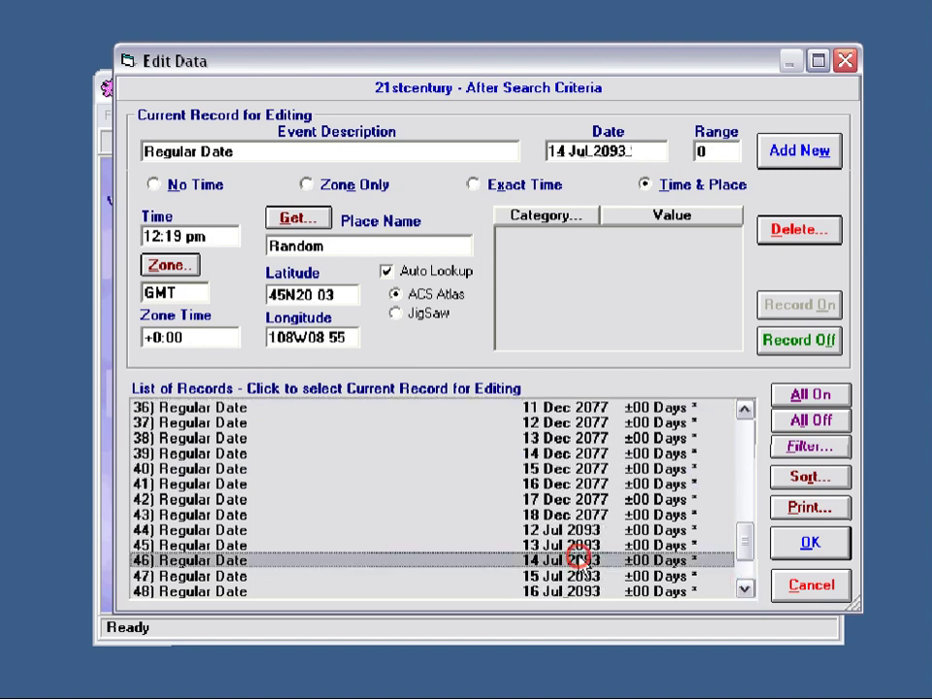
{"action": "left_click_drag", "start_coordinate": [742, 544], "coordinate": [747, 572]}
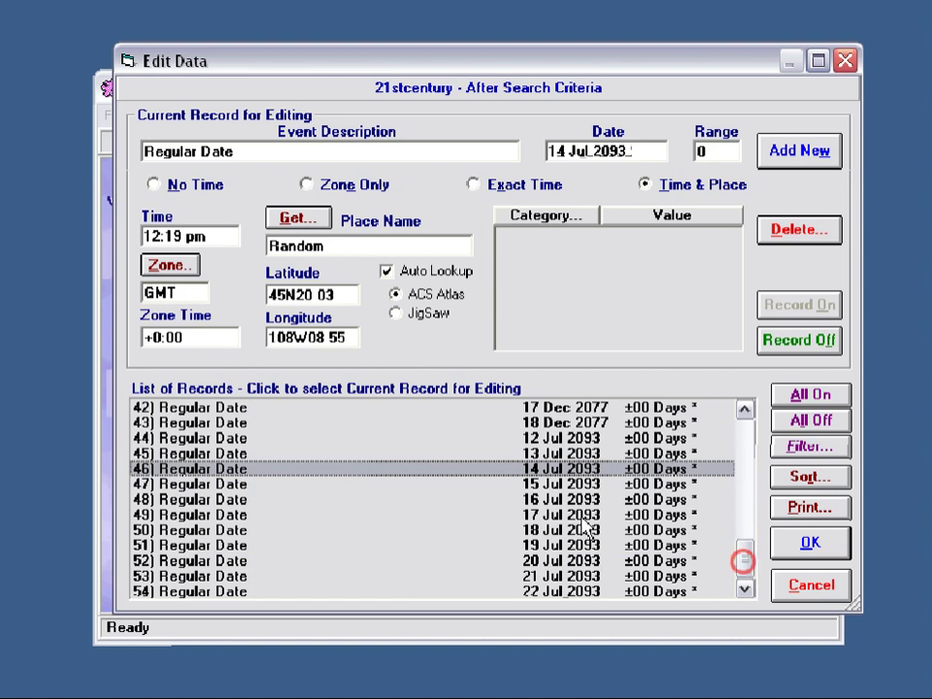
{"action": "left_click", "coordinate": [557, 500]}
{"action": "left_click", "coordinate": [563, 529]}
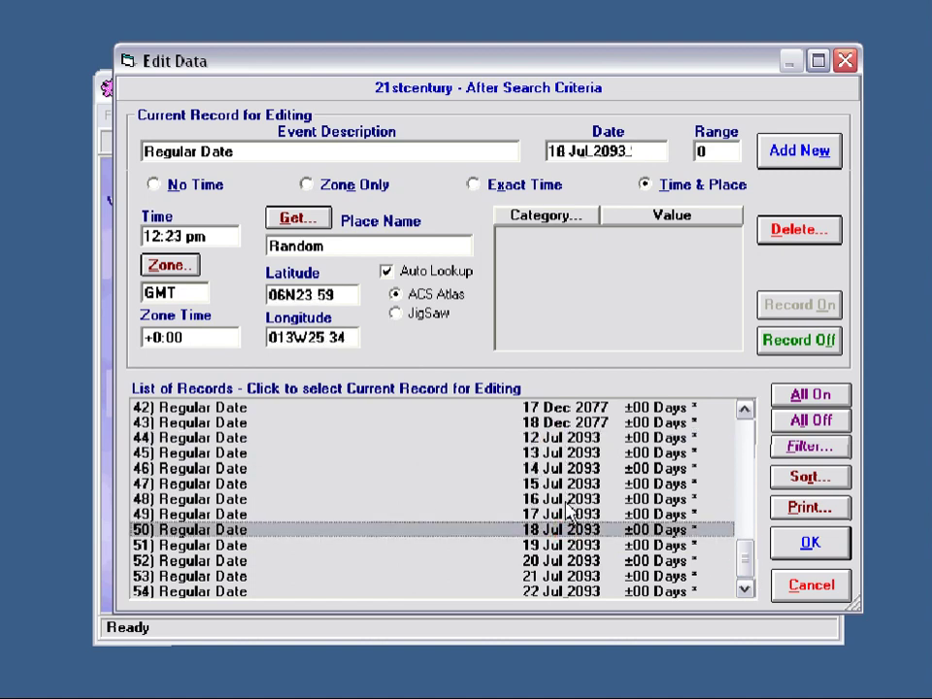
{"action": "left_click", "coordinate": [805, 545]}
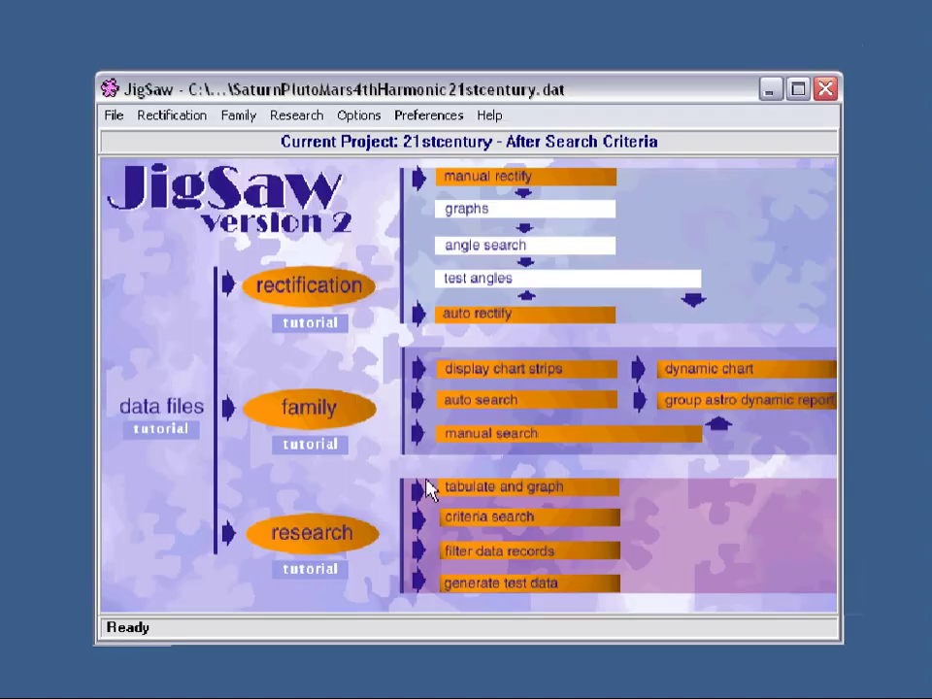
- Tabulate the Phases & Aspects data for the points Sun through Pluto using the Aspect division type
{"action": "left_click", "coordinate": [318, 532]}
{"action": "left_click", "coordinate": [317, 530]}
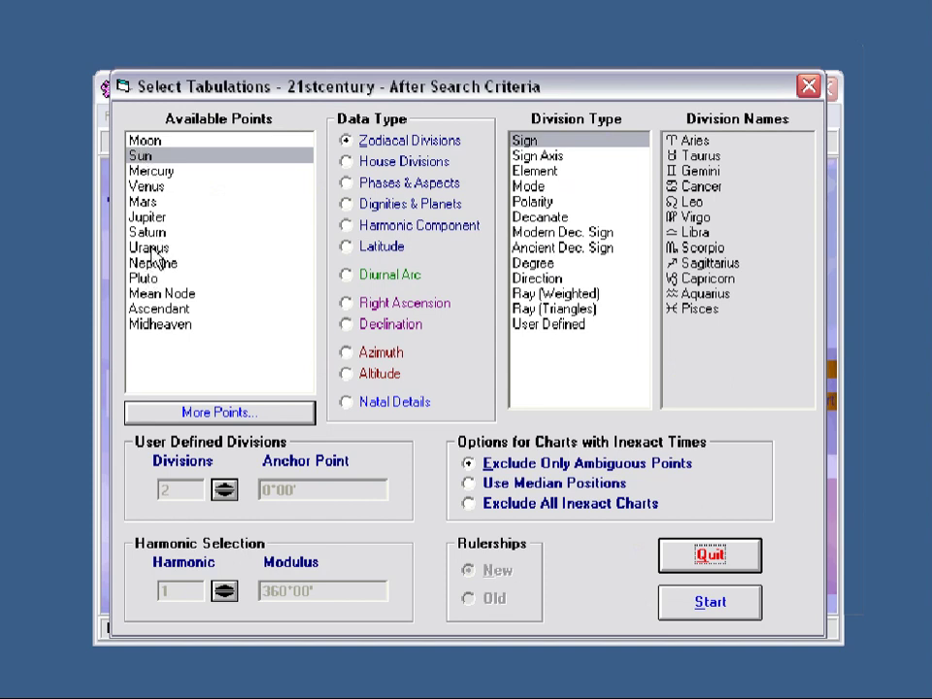
{"action": "left_click", "coordinate": [138, 153]}
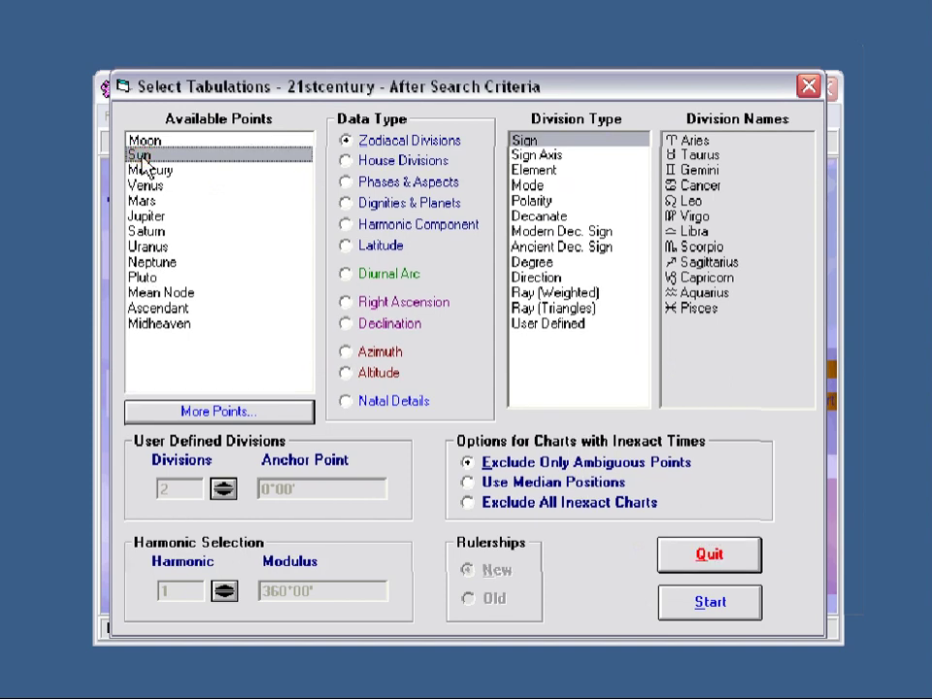
{"action": "left_click", "coordinate": [143, 277], "text": "shift"}
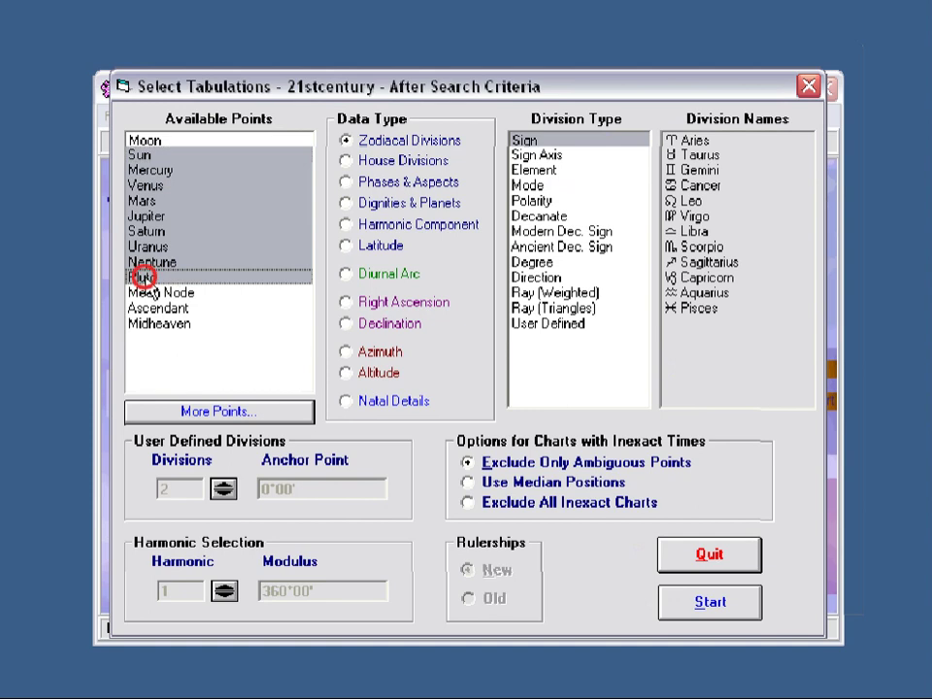
{"action": "left_click", "coordinate": [385, 183]}
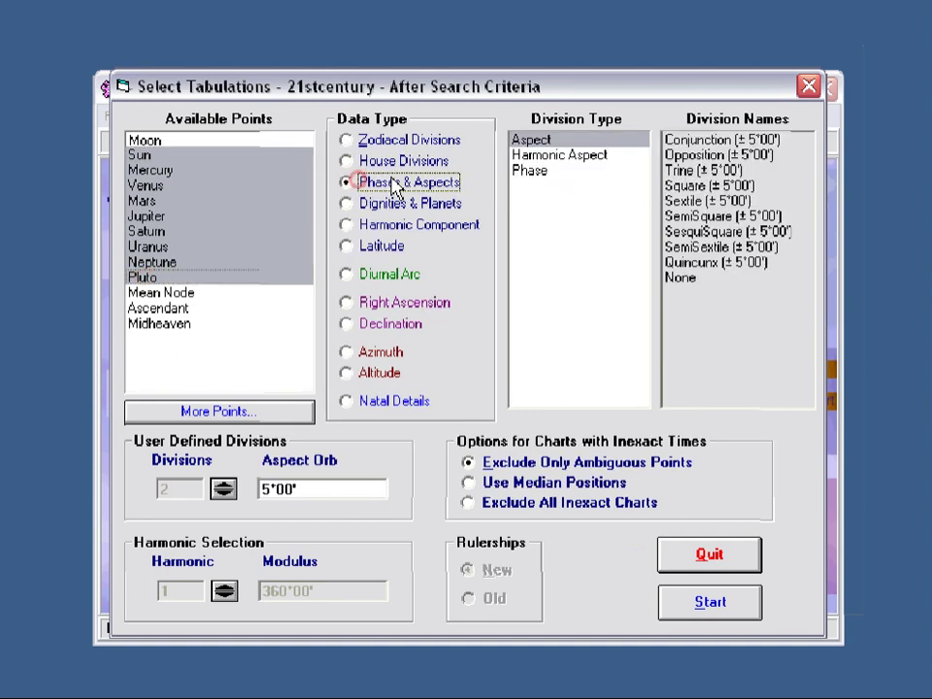
{"action": "left_click", "coordinate": [709, 603]}
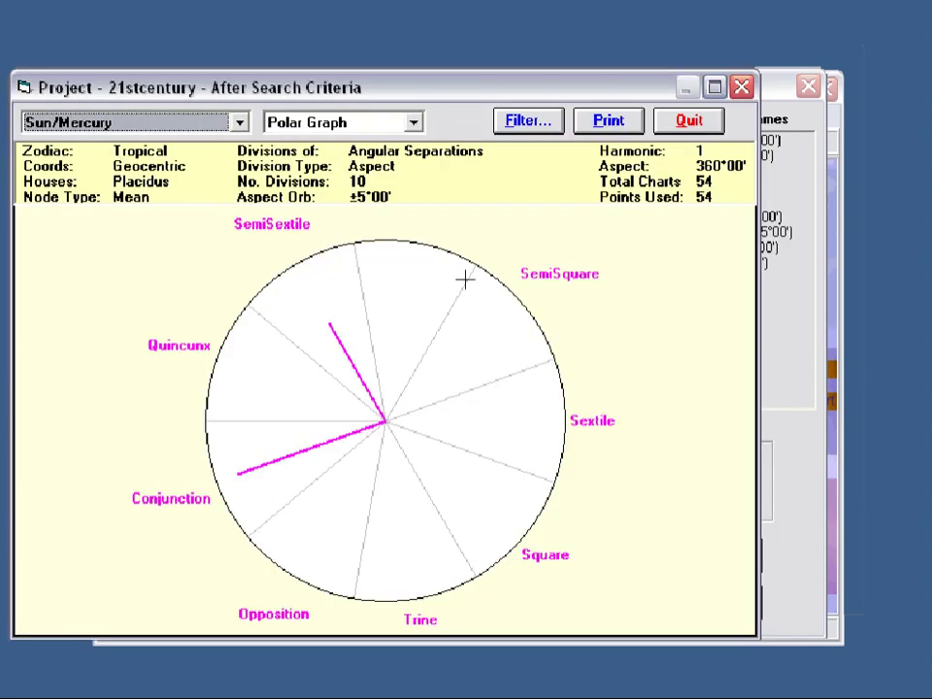
- Display the results as a Tabulation, examine the Mars/Saturn, Mars/Pluto and Saturn/Pluto aspect counts, and close the tabulation windows
{"action": "left_click", "coordinate": [411, 121]}
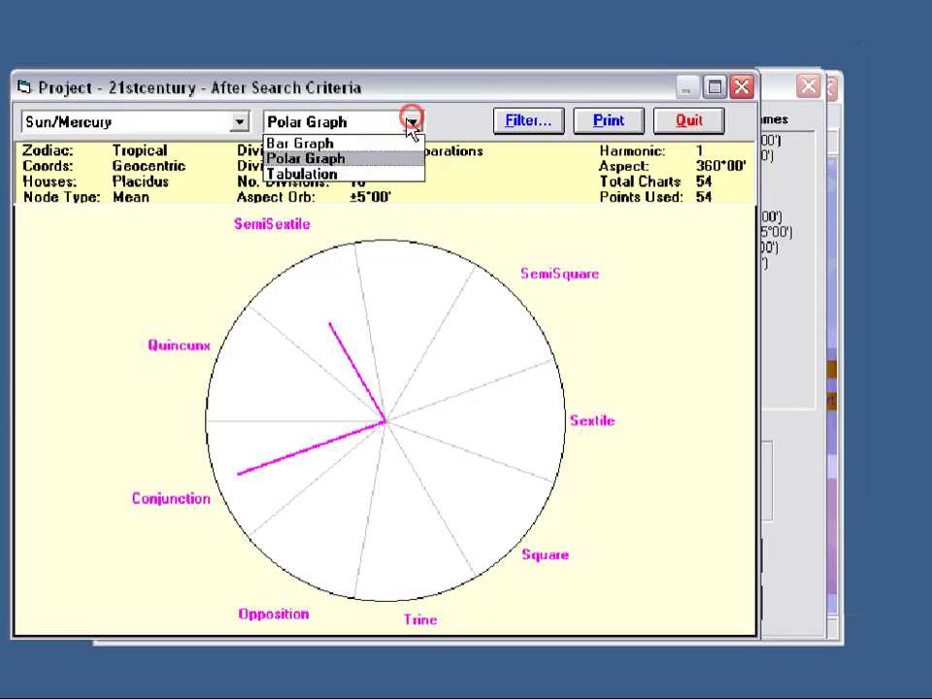
{"action": "left_click", "coordinate": [343, 173]}
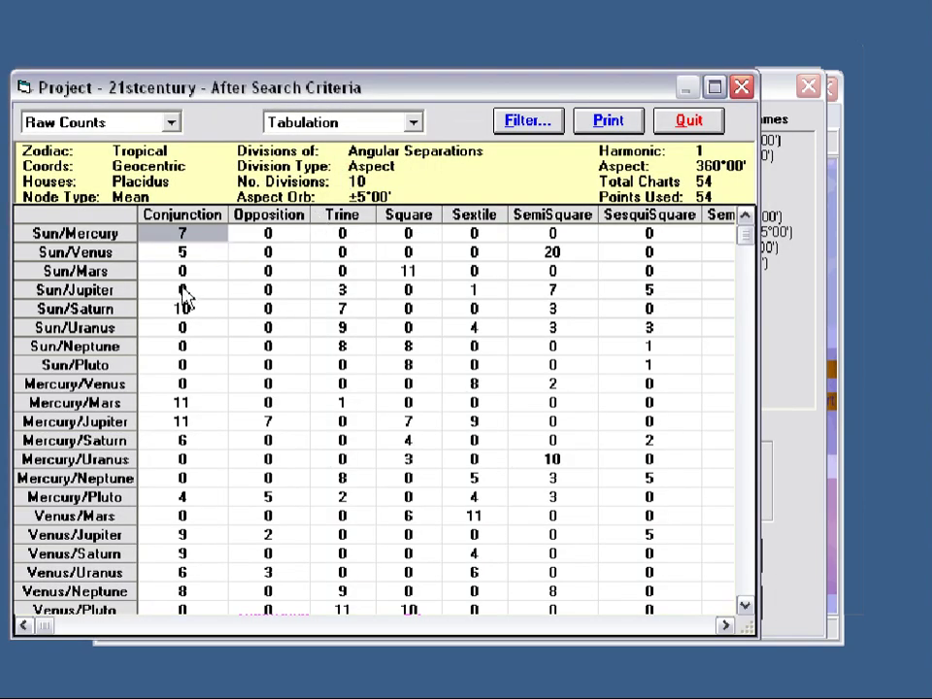
{"action": "left_click", "coordinate": [747, 242]}
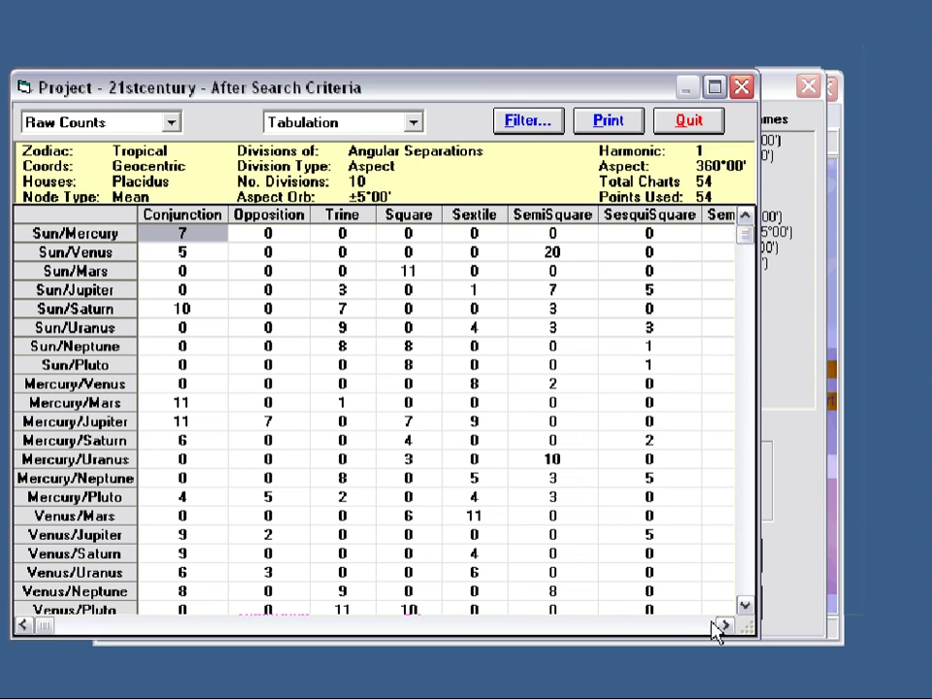
{"action": "left_click", "coordinate": [745, 605]}
{"action": "left_click", "coordinate": [746, 606]}
{"action": "left_click", "coordinate": [745, 605]}
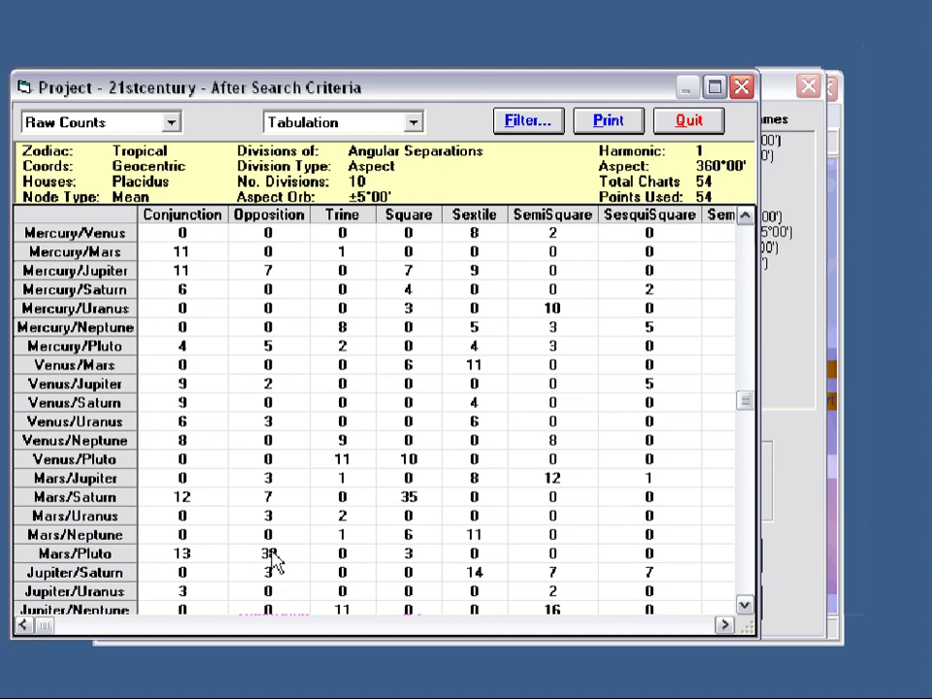
{"action": "left_click", "coordinate": [746, 606]}
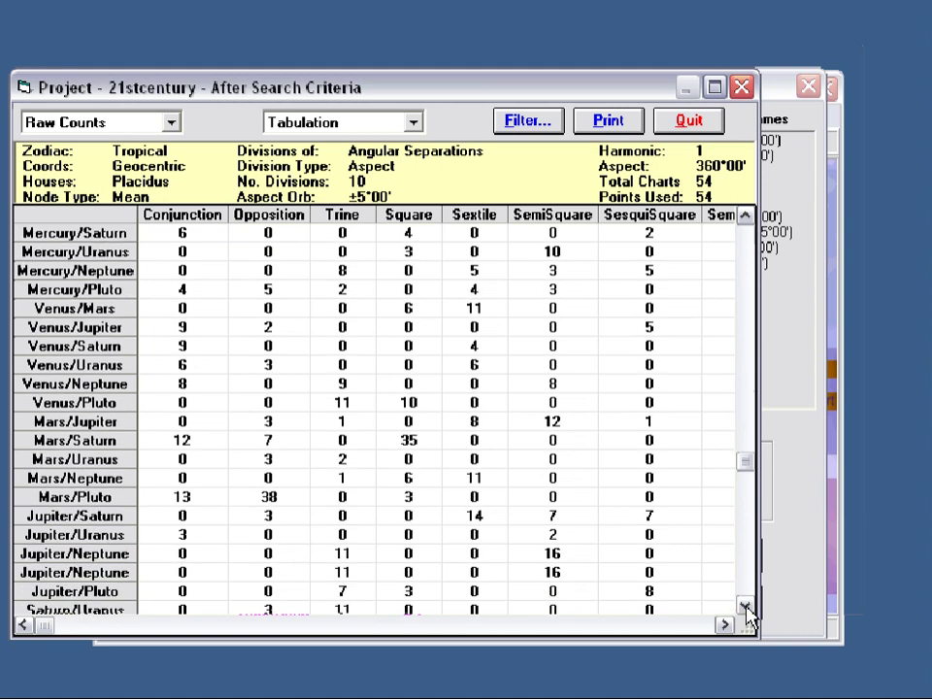
{"action": "left_click", "coordinate": [745, 606]}
{"action": "left_click", "coordinate": [746, 606]}
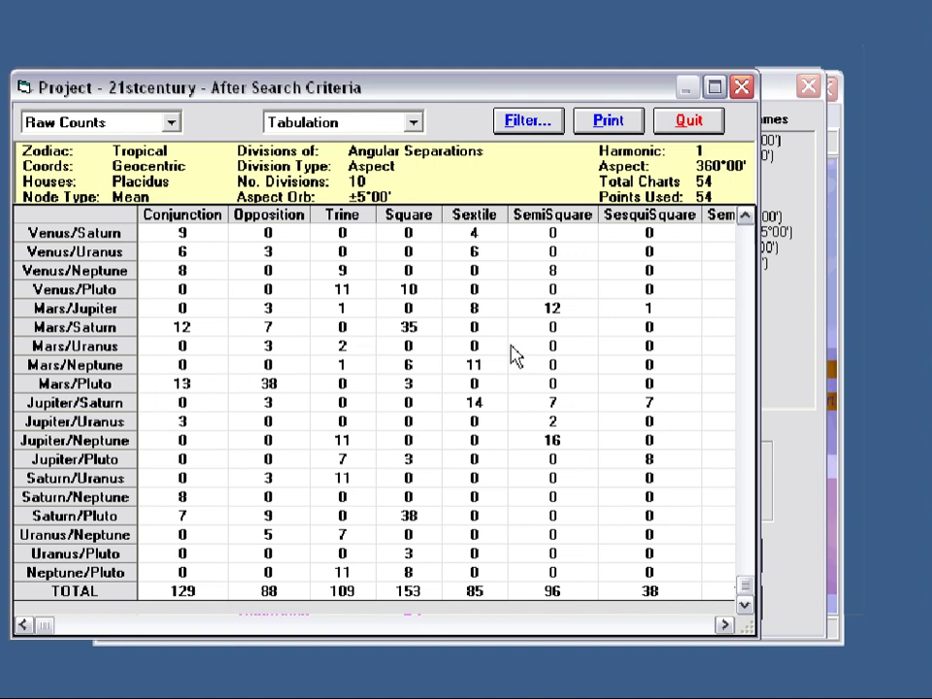
{"action": "left_click", "coordinate": [690, 121]}
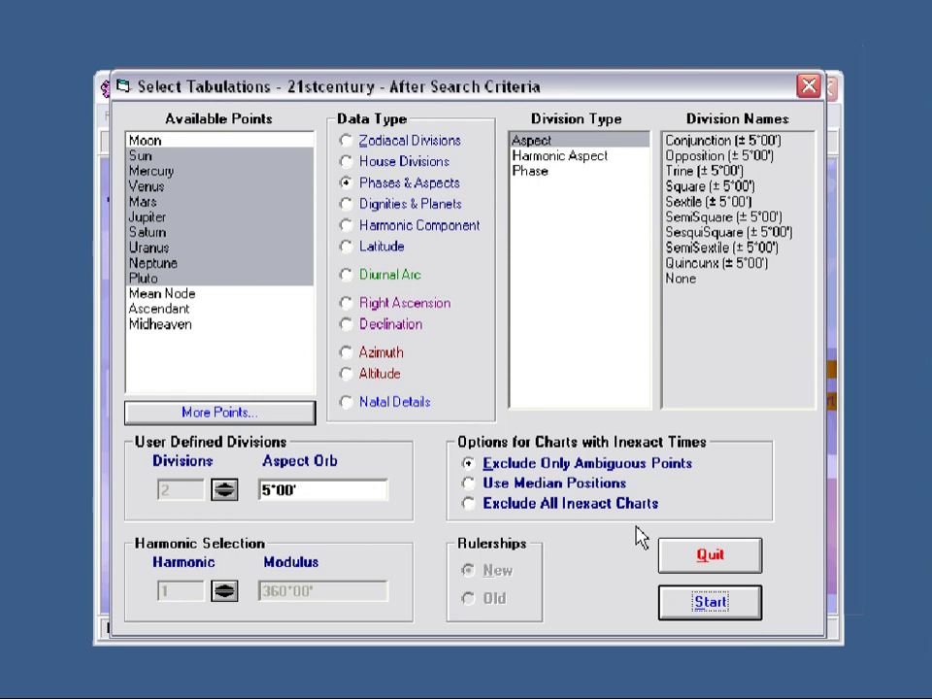
{"action": "left_click", "coordinate": [726, 569]}
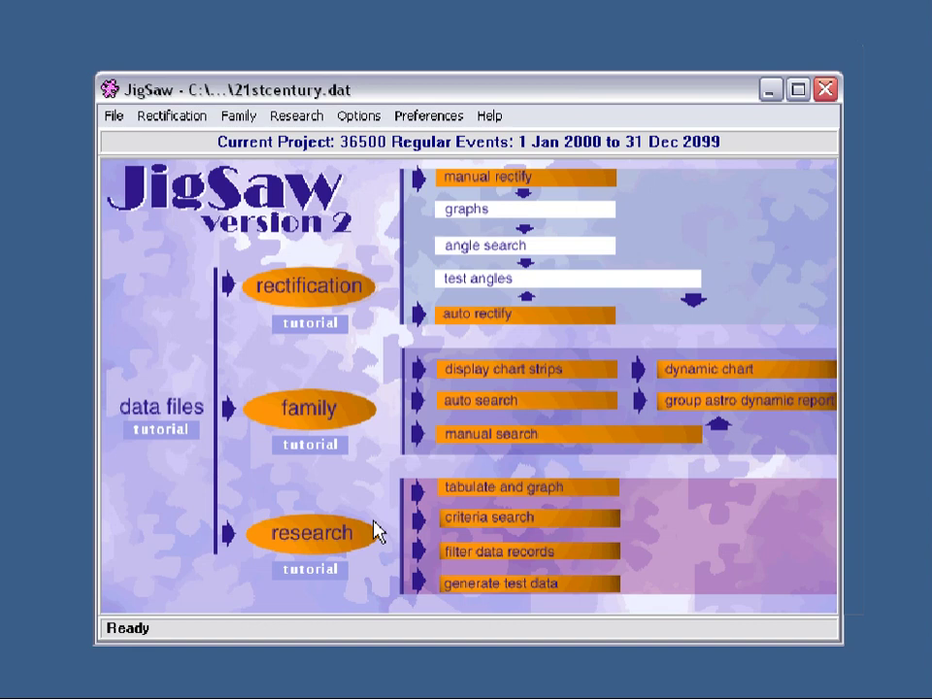
- Start a criteria search and choose the Moon and Sun points with Angular Separations data and the Aspect division type
{"action": "left_click", "coordinate": [311, 540]}
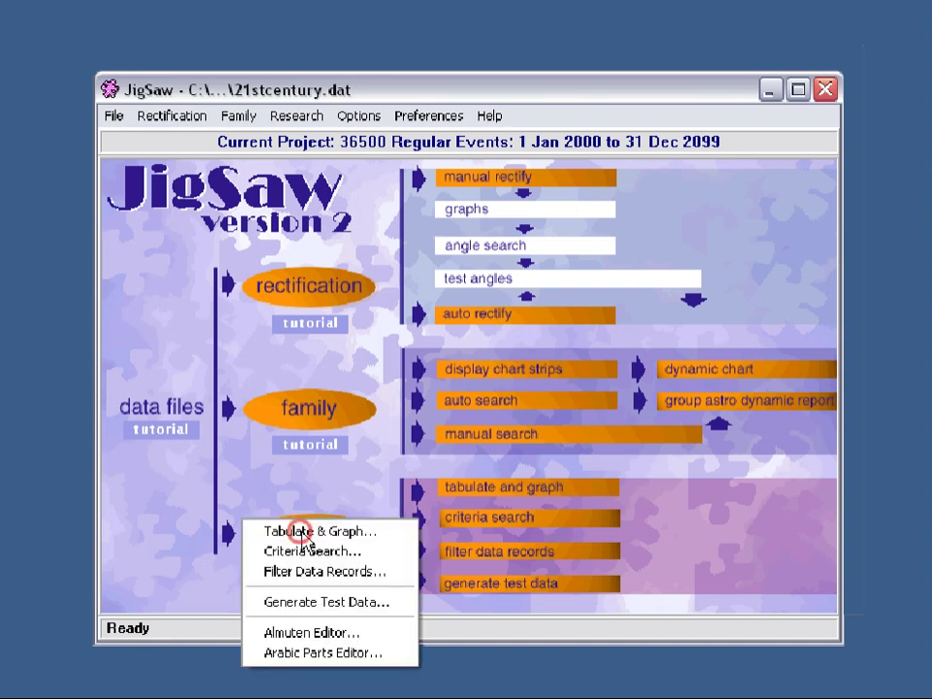
{"action": "left_click", "coordinate": [301, 549]}
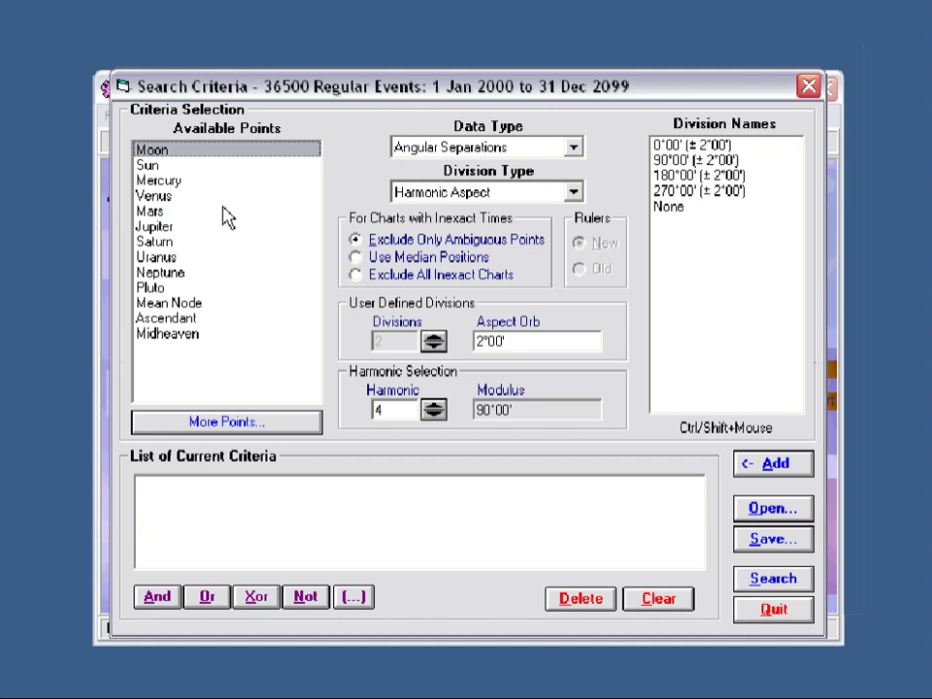
{"action": "left_click_drag", "start_coordinate": [431, 96], "coordinate": [437, 101]}
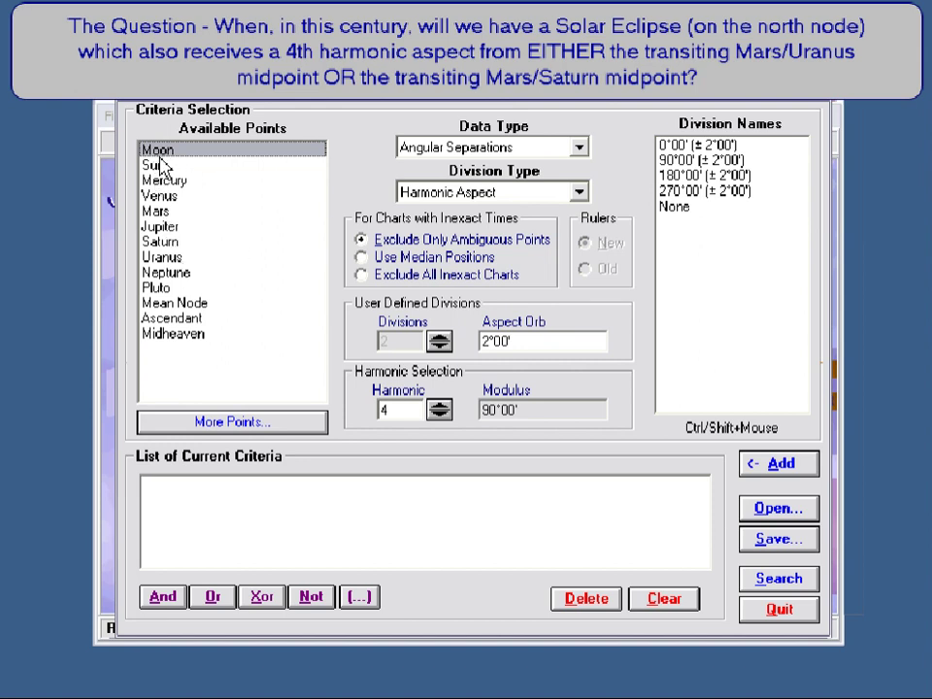
{"action": "left_click", "coordinate": [172, 167], "text": "ctrl"}
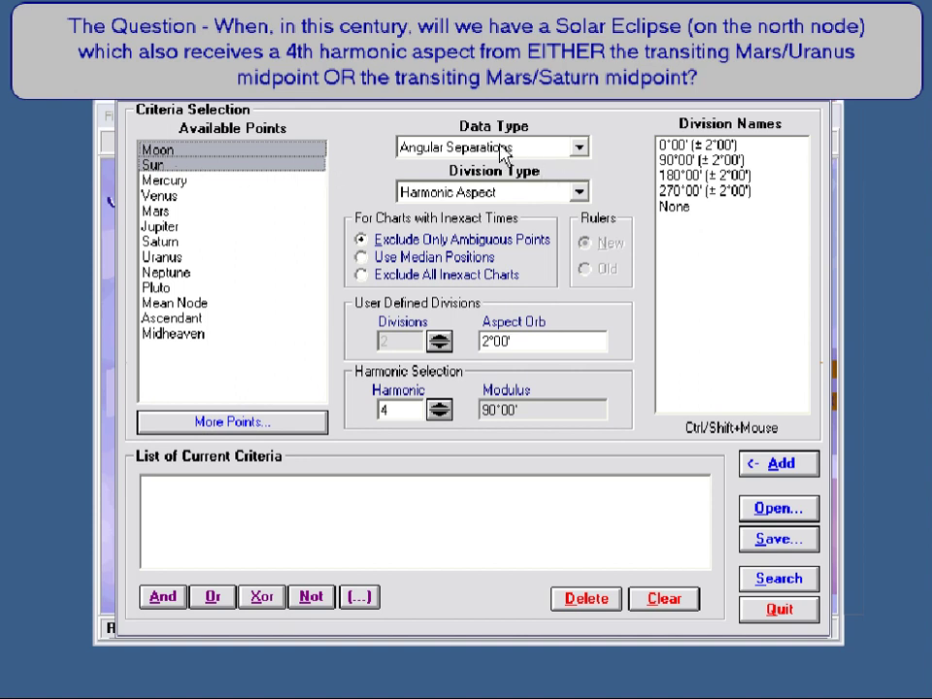
{"action": "left_click", "coordinate": [579, 146]}
{"action": "left_click", "coordinate": [512, 167]}
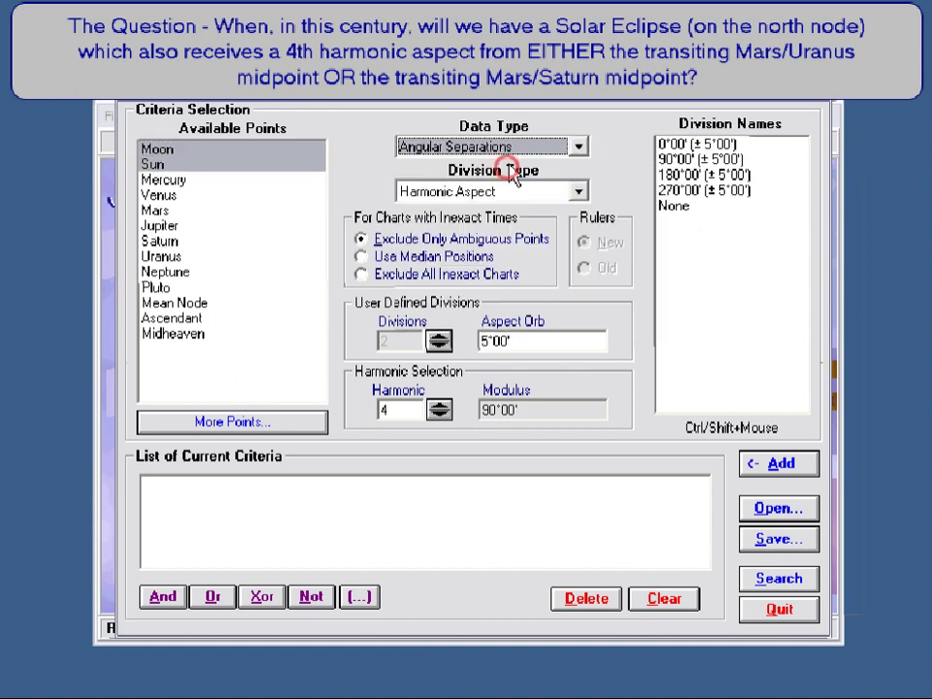
{"action": "left_click", "coordinate": [578, 193]}
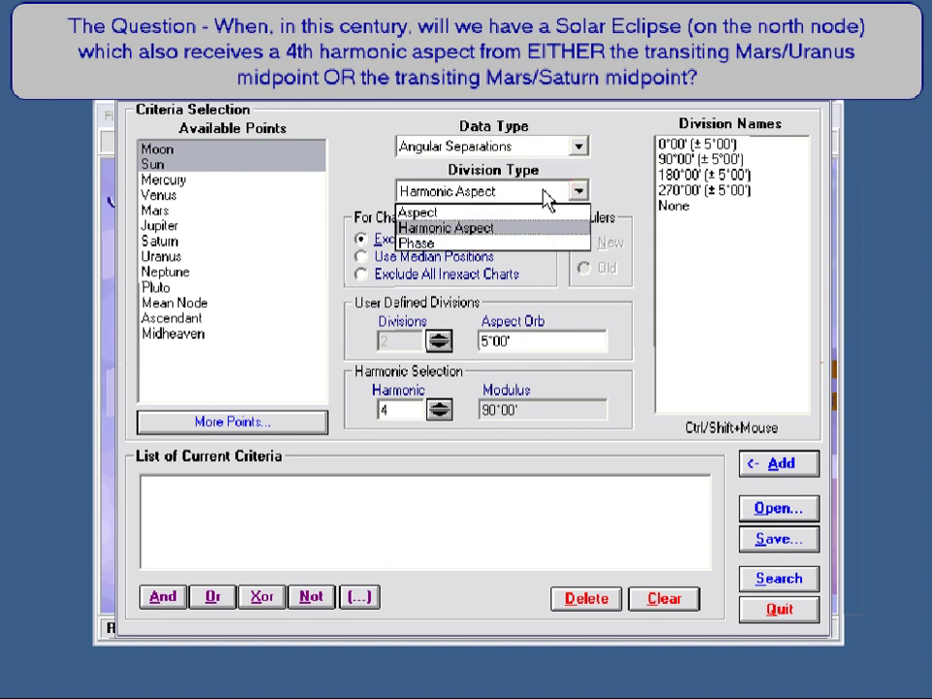
{"action": "left_click", "coordinate": [505, 212]}
- Set the aspect orb to 12°00' and add the Moon–Sun Conjunction to the criteria list
{"action": "left_click", "coordinate": [689, 144]}
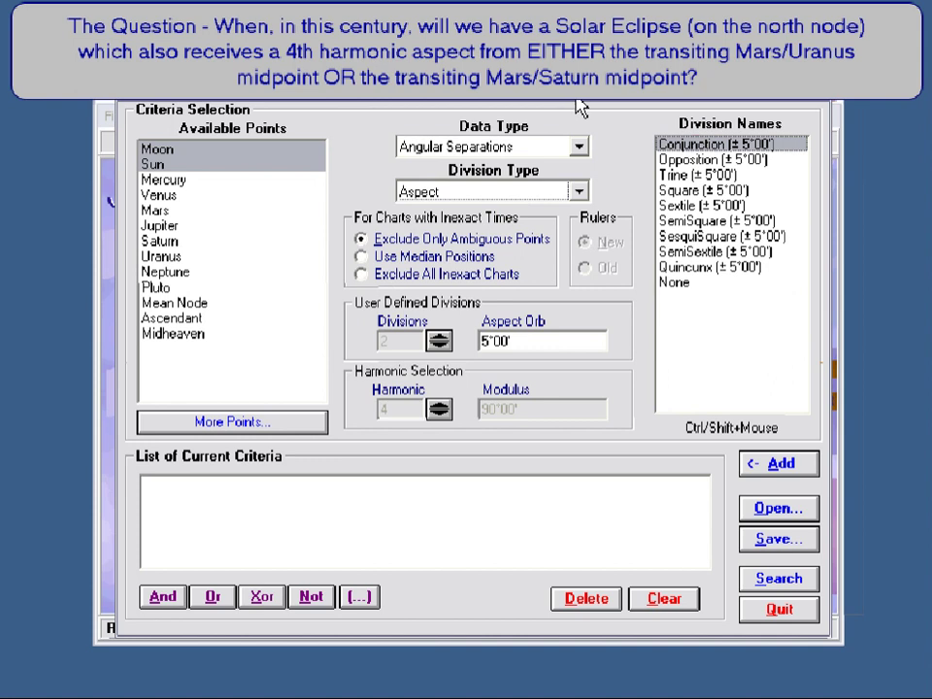
{"action": "left_click", "coordinate": [520, 339]}
{"action": "key", "text": "BackSpace"}
{"action": "key", "text": "BackSpace"}
{"action": "key", "text": "BackSpace"}
{"action": "key", "text": "BackSpace"}
{"action": "key", "text": "BackSpace"}
{"action": "type", "text": "12"}
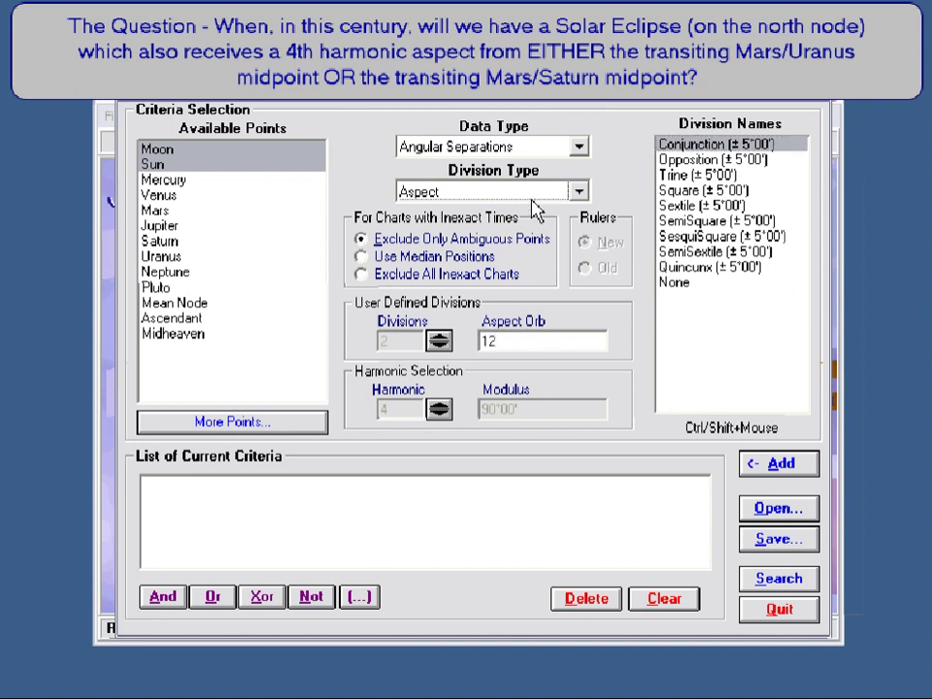
{"action": "left_click", "coordinate": [532, 192]}
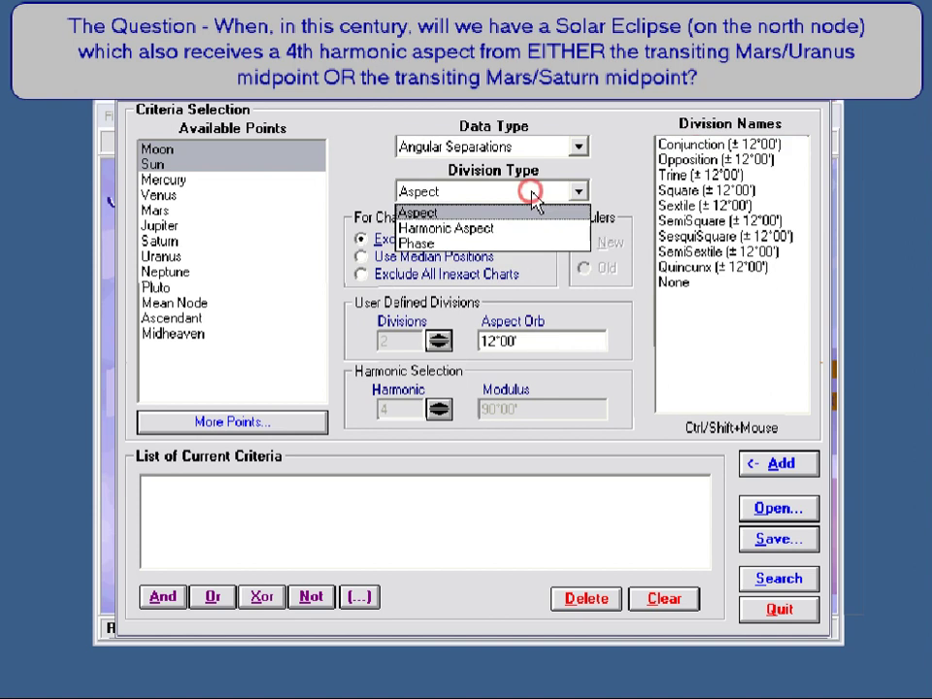
{"action": "left_click", "coordinate": [543, 338]}
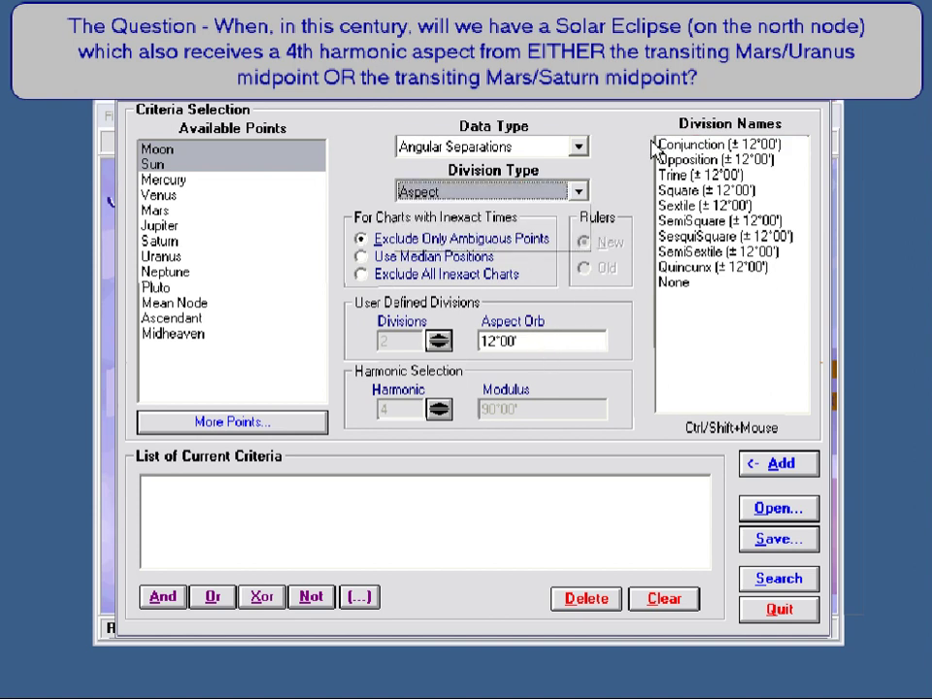
{"action": "left_click", "coordinate": [714, 146]}
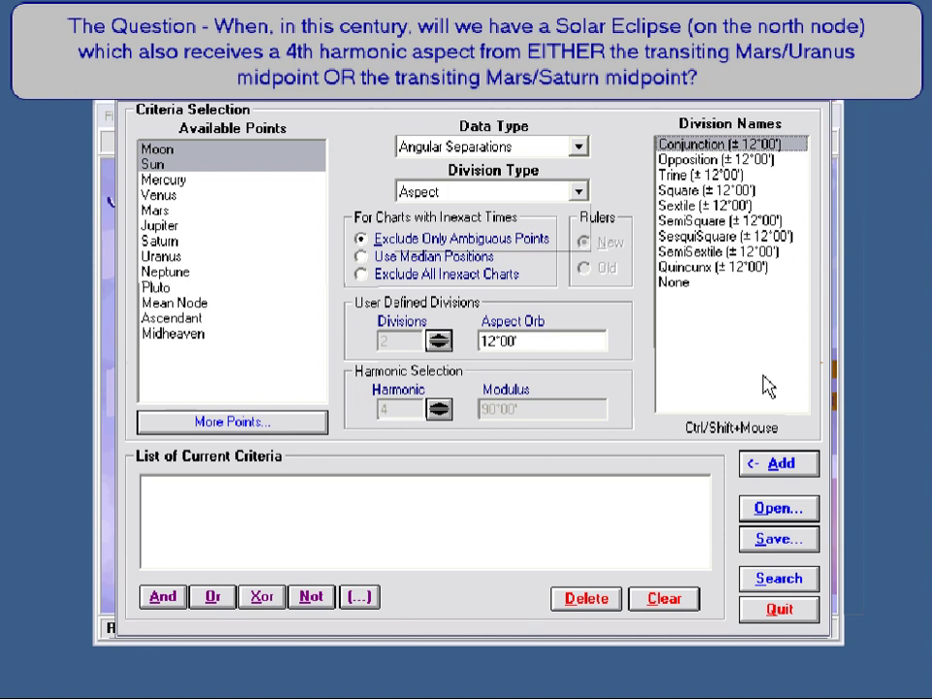
{"action": "left_click", "coordinate": [782, 466]}
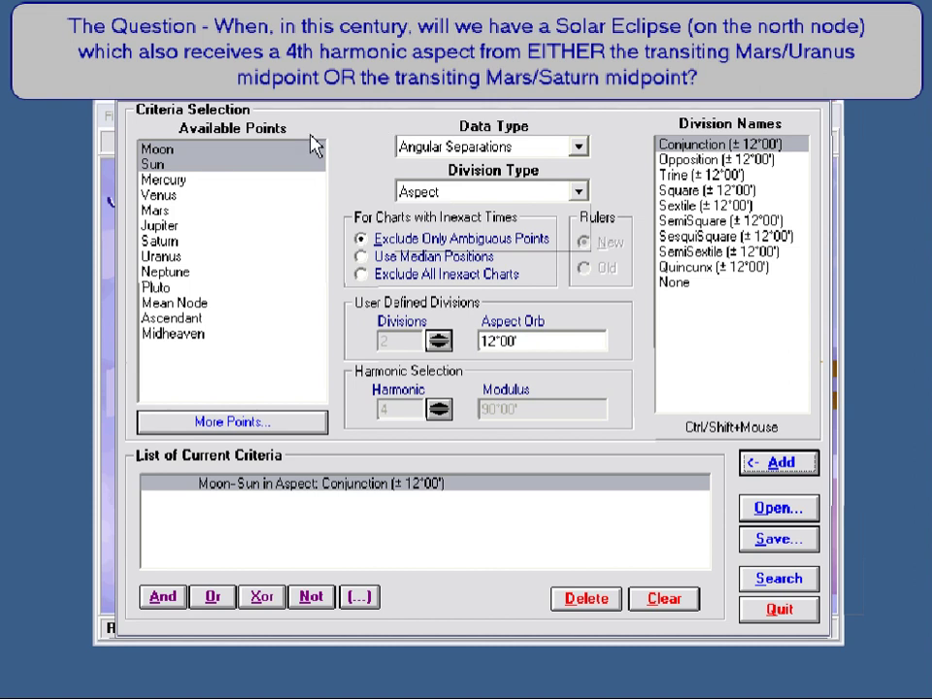
- Add a criterion for the Sun–Mean Node Conjunction with an aspect orb of 18°00'
{"action": "left_click", "coordinate": [171, 163]}
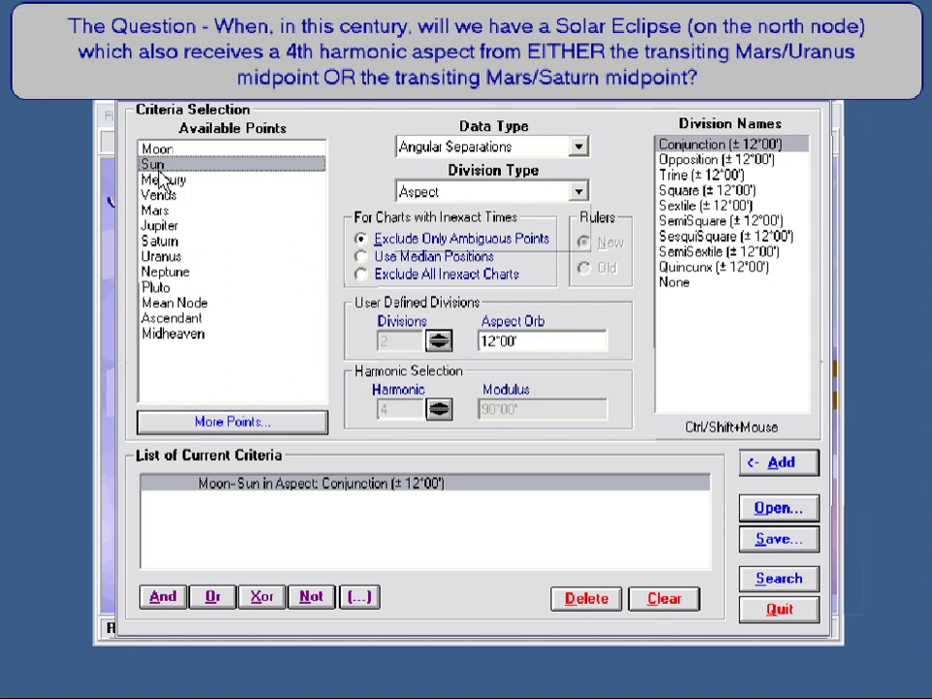
{"action": "left_click", "coordinate": [191, 307], "text": "ctrl"}
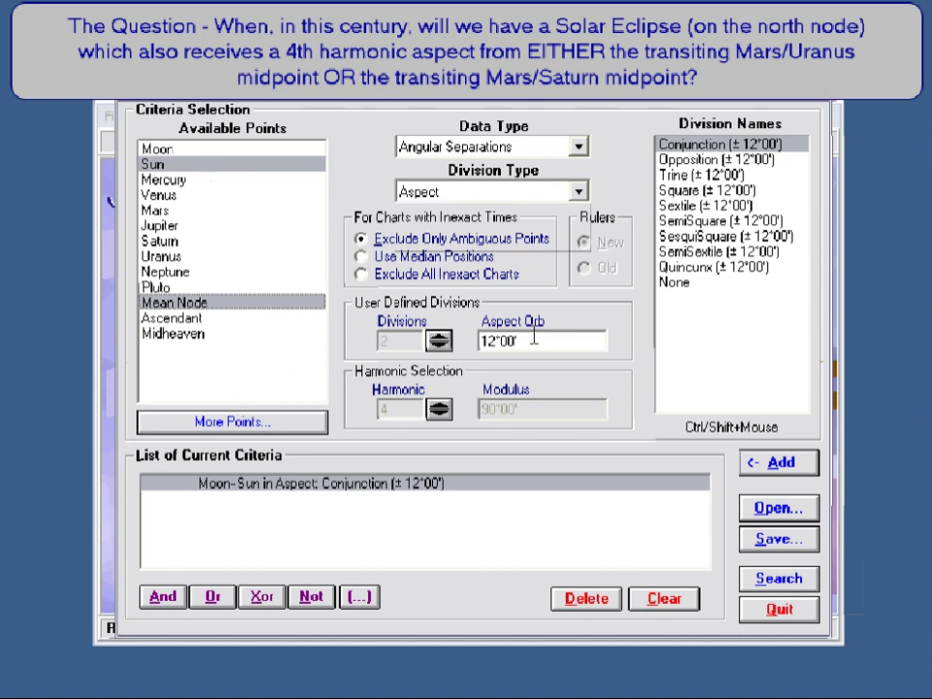
{"action": "left_click", "coordinate": [588, 339]}
{"action": "type", "text": "18"}
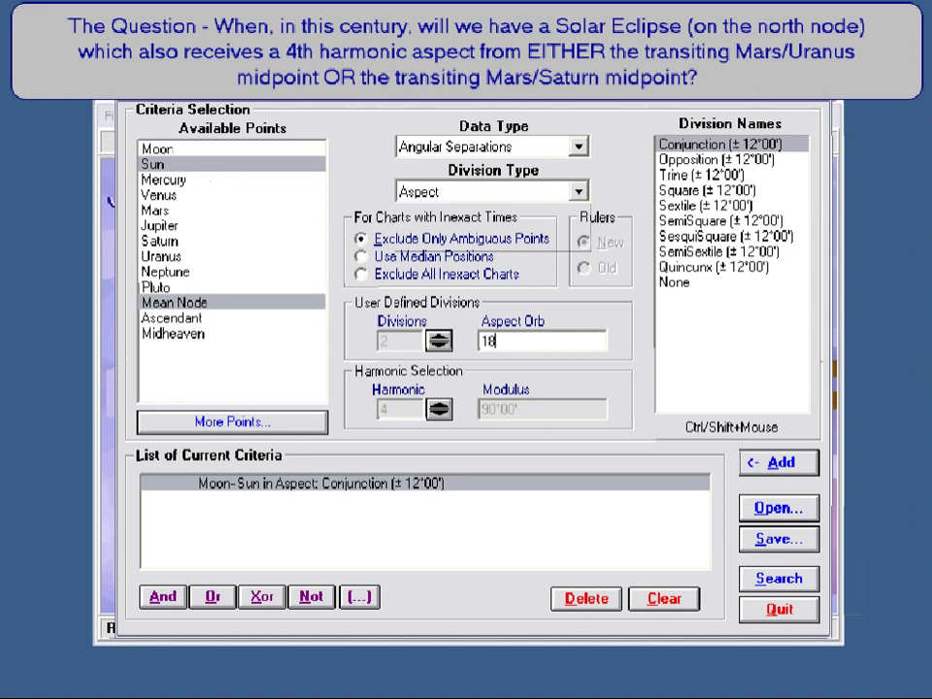
{"action": "left_click", "coordinate": [709, 145]}
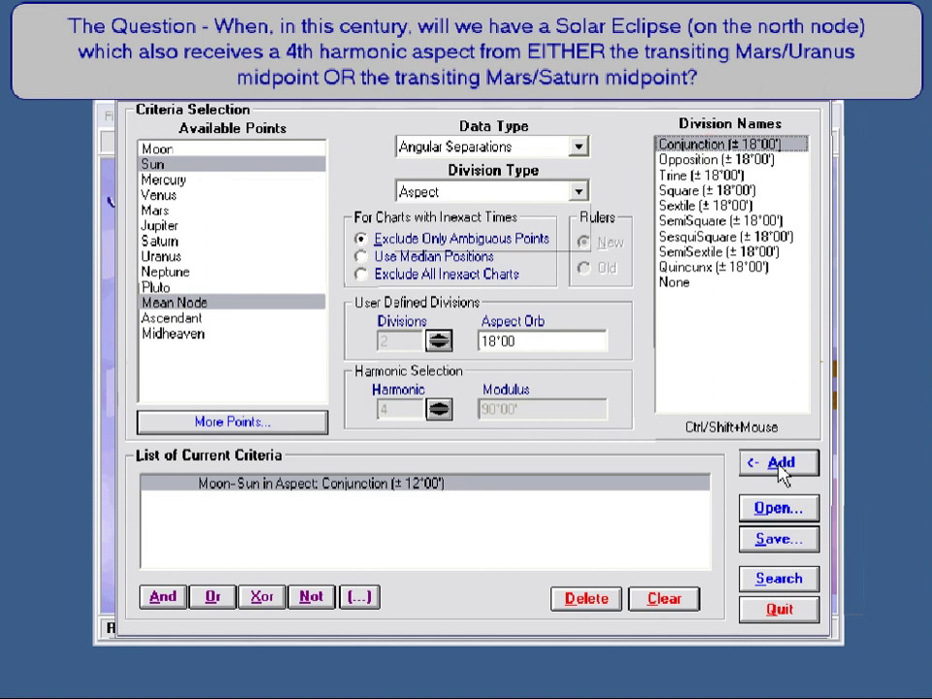
{"action": "left_click", "coordinate": [780, 466]}
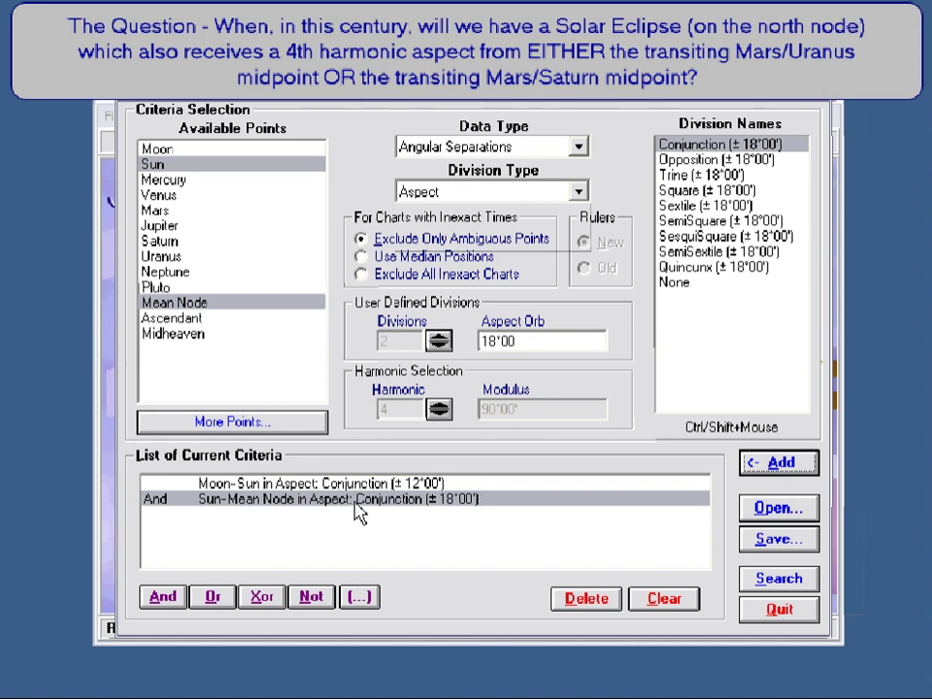
- Save the current criteria as a criteria file named Eclipse_solarNorth
{"action": "left_click", "coordinate": [776, 540]}
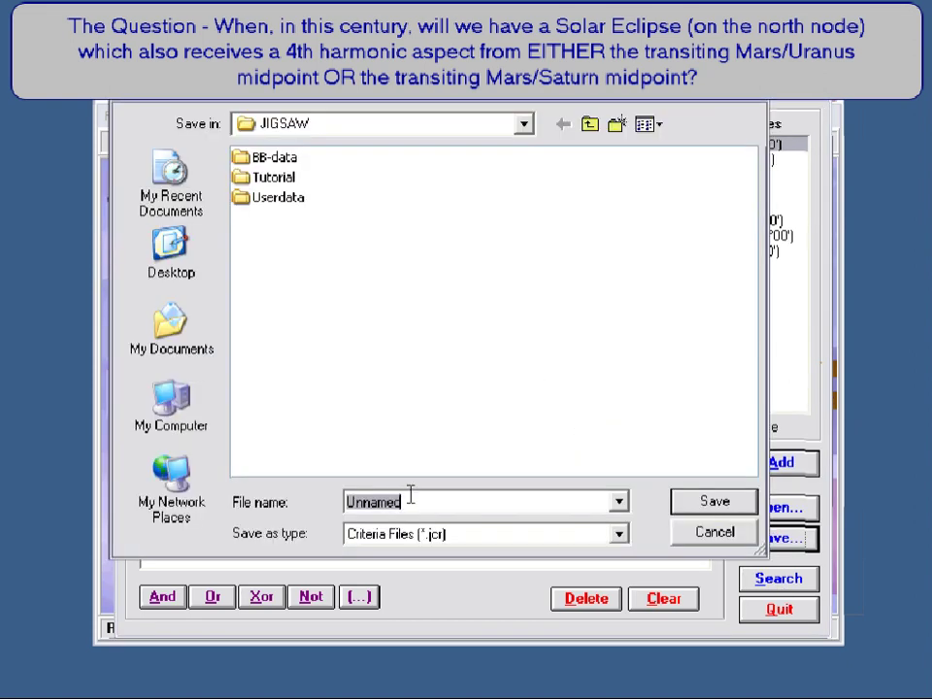
{"action": "type", "text": "Eclipse_solarNorth"}
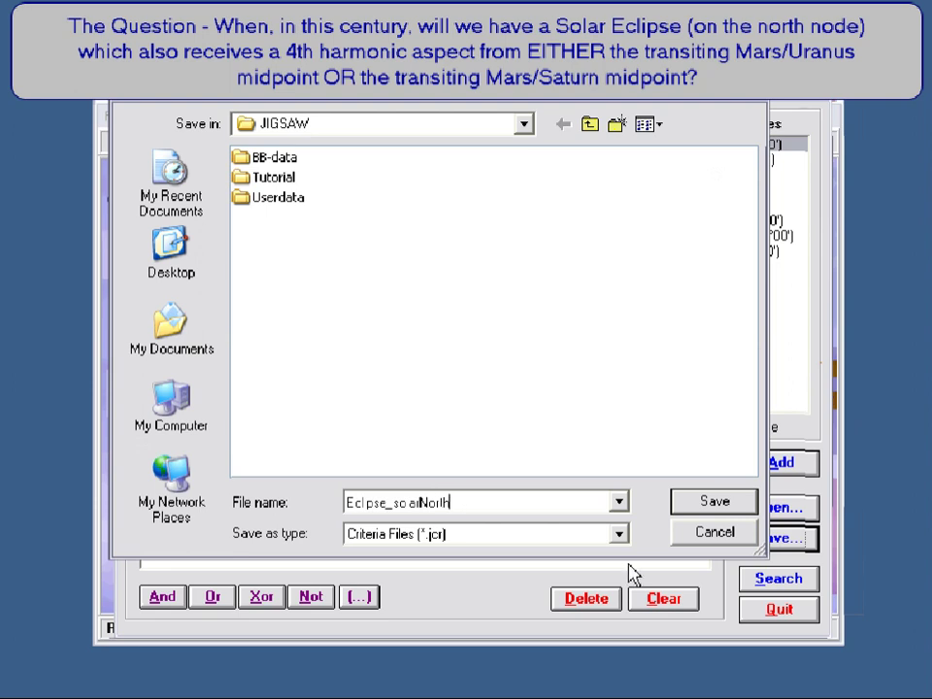
{"action": "left_click", "coordinate": [711, 502]}
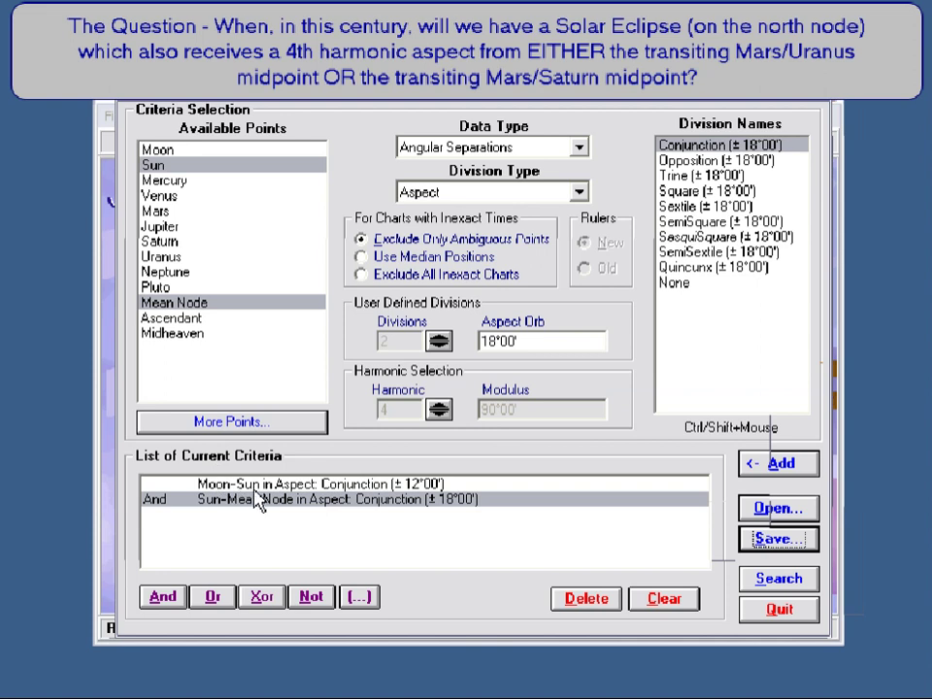
- Open the research point selection and add the single Mars/Uranus midpoint to the selected points
{"action": "left_click", "coordinate": [245, 430]}
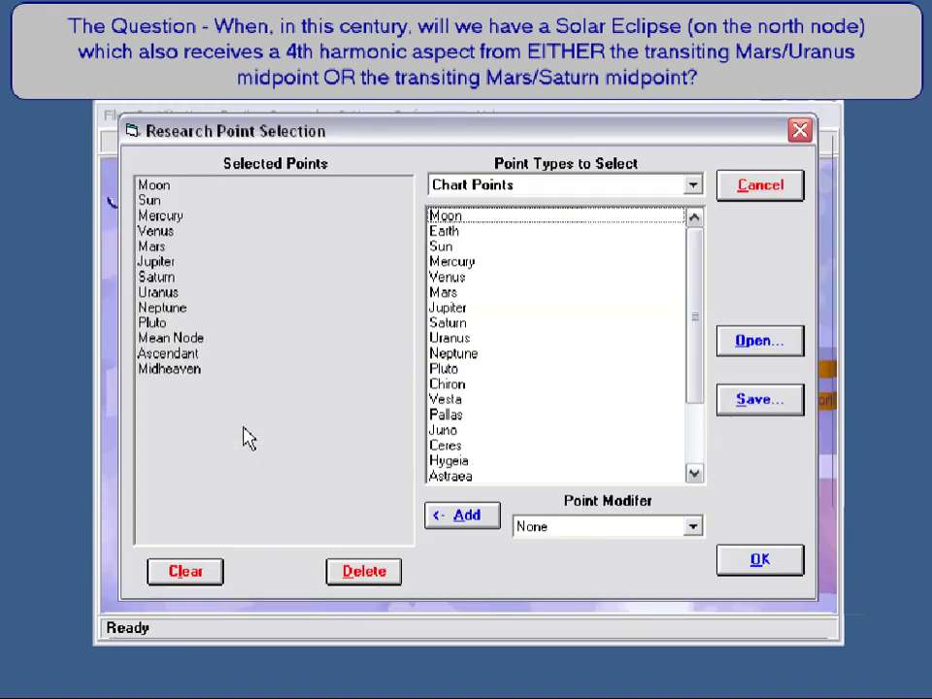
{"action": "left_click", "coordinate": [692, 185]}
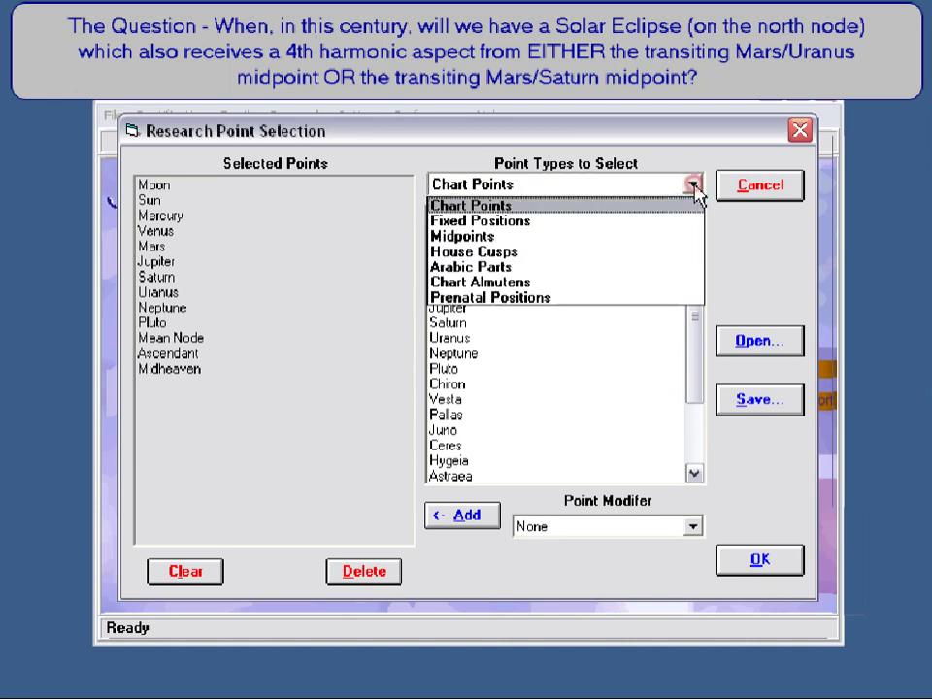
{"action": "left_click", "coordinate": [478, 235]}
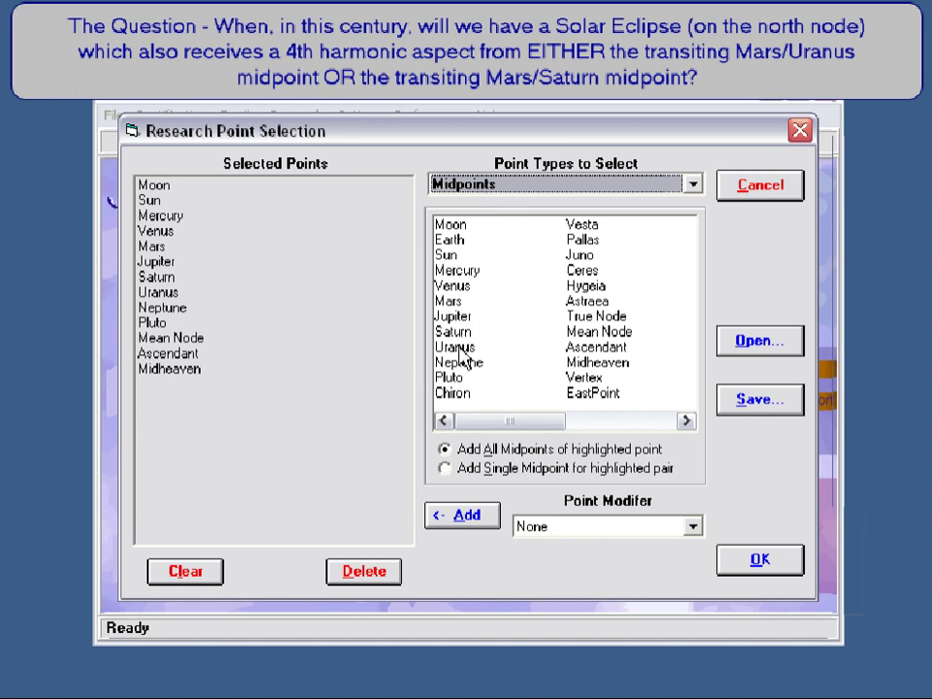
{"action": "left_click", "coordinate": [454, 301]}
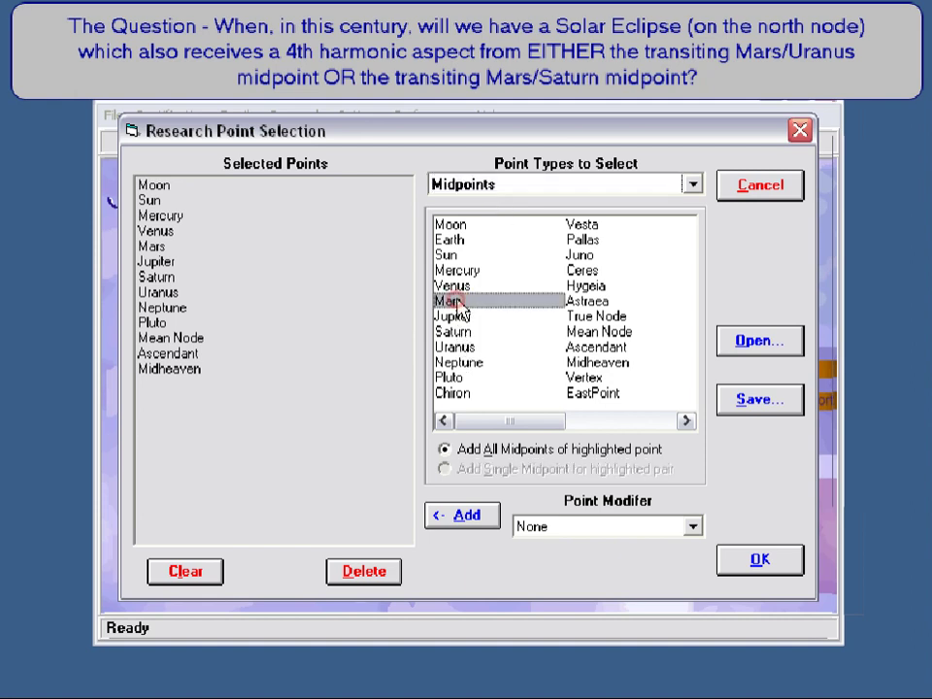
{"action": "left_click", "coordinate": [458, 351]}
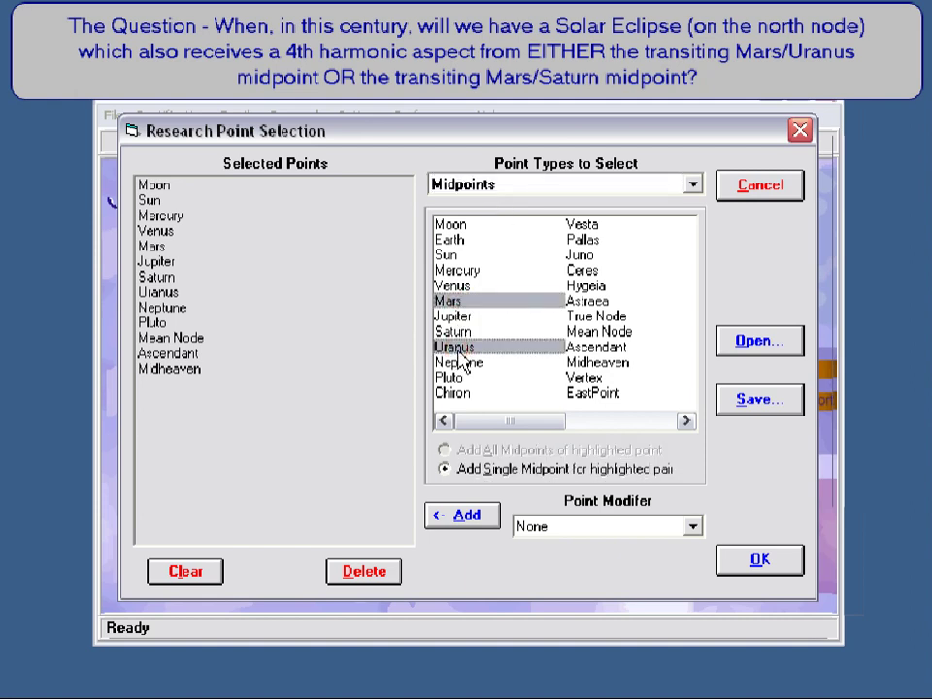
{"action": "left_click", "coordinate": [467, 521]}
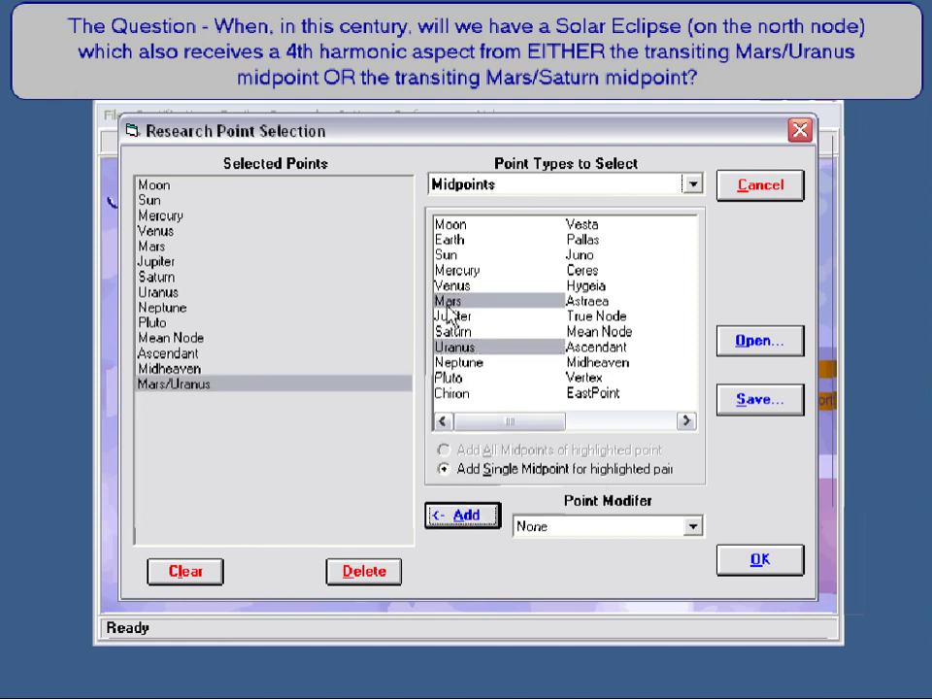
- Add the single Mars/Saturn midpoint to the selected points and accept the point selection
{"action": "left_click", "coordinate": [456, 346]}
{"action": "left_click", "coordinate": [451, 303]}
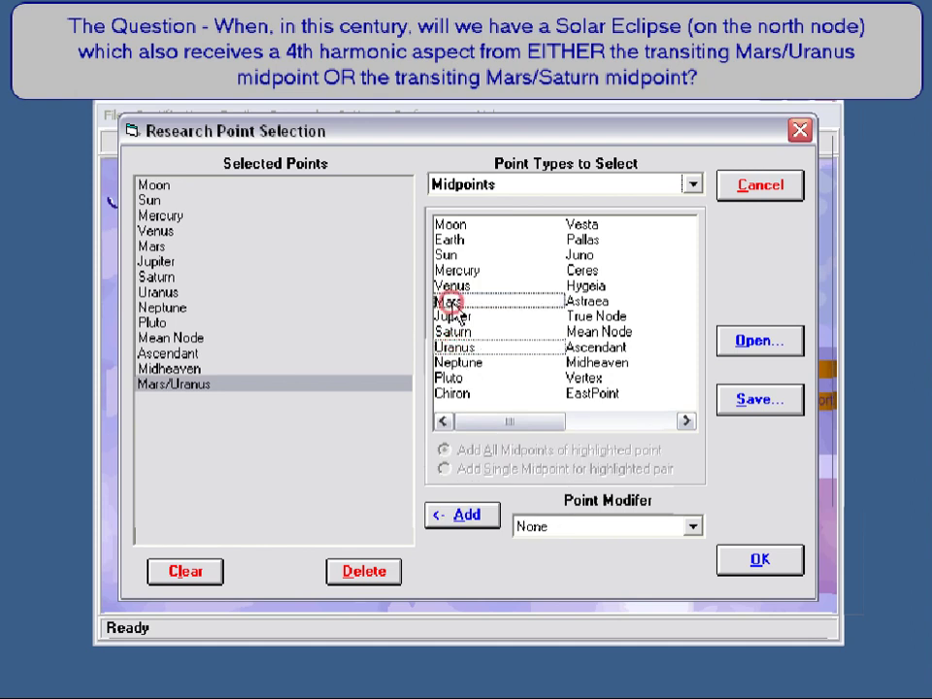
{"action": "left_click", "coordinate": [455, 333]}
{"action": "left_click", "coordinate": [446, 303]}
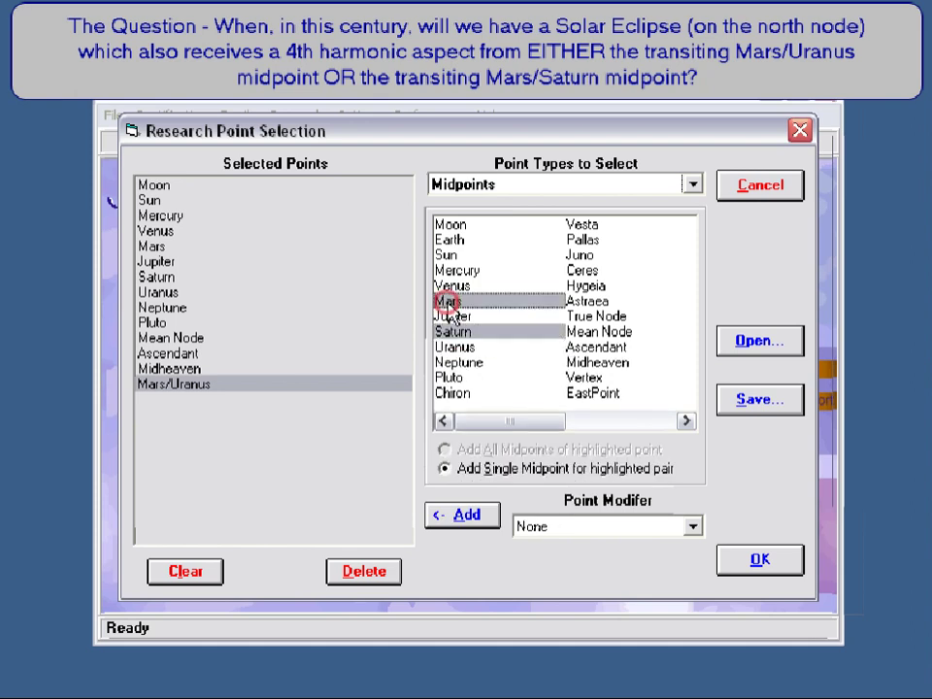
{"action": "left_click", "coordinate": [464, 516]}
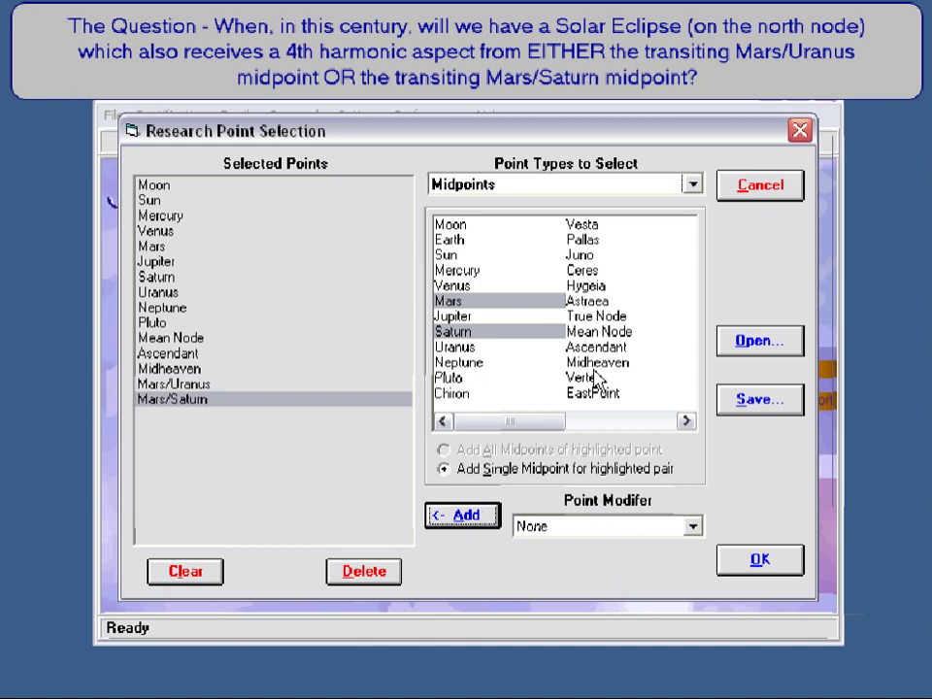
{"action": "left_click", "coordinate": [774, 565]}
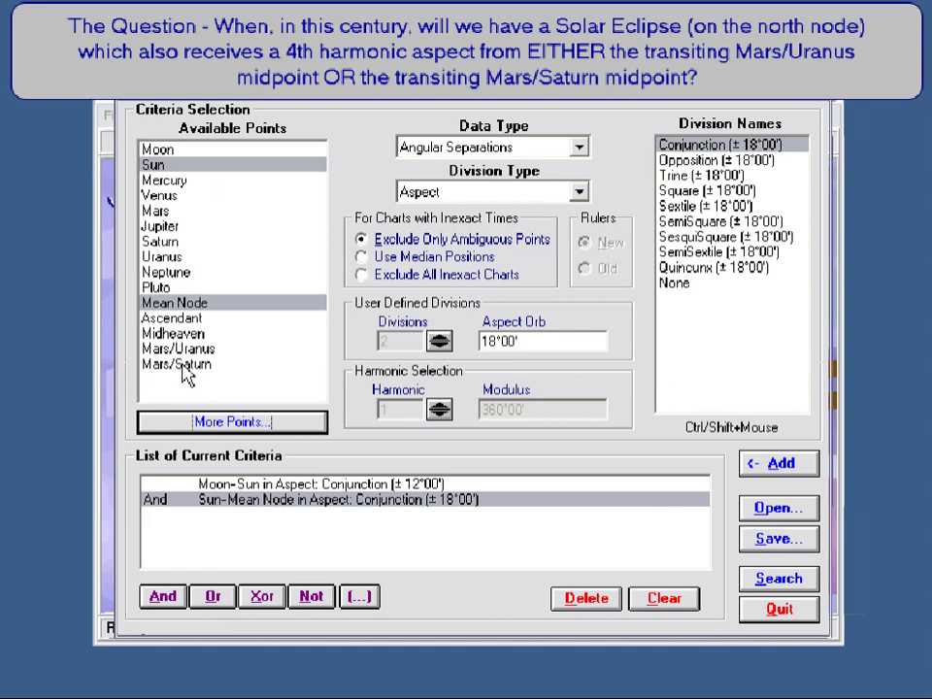
- Select the Sun and Mars/Uranus points and set the division type to Harmonic Aspect with harmonic 4
{"action": "left_click", "coordinate": [163, 166]}
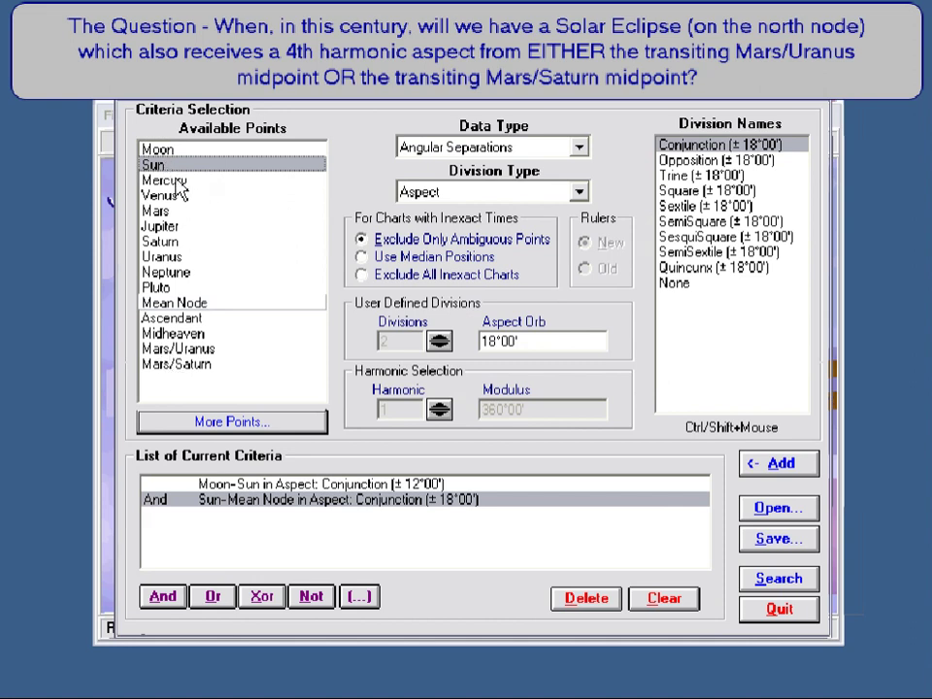
{"action": "left_click", "coordinate": [187, 348], "text": "ctrl"}
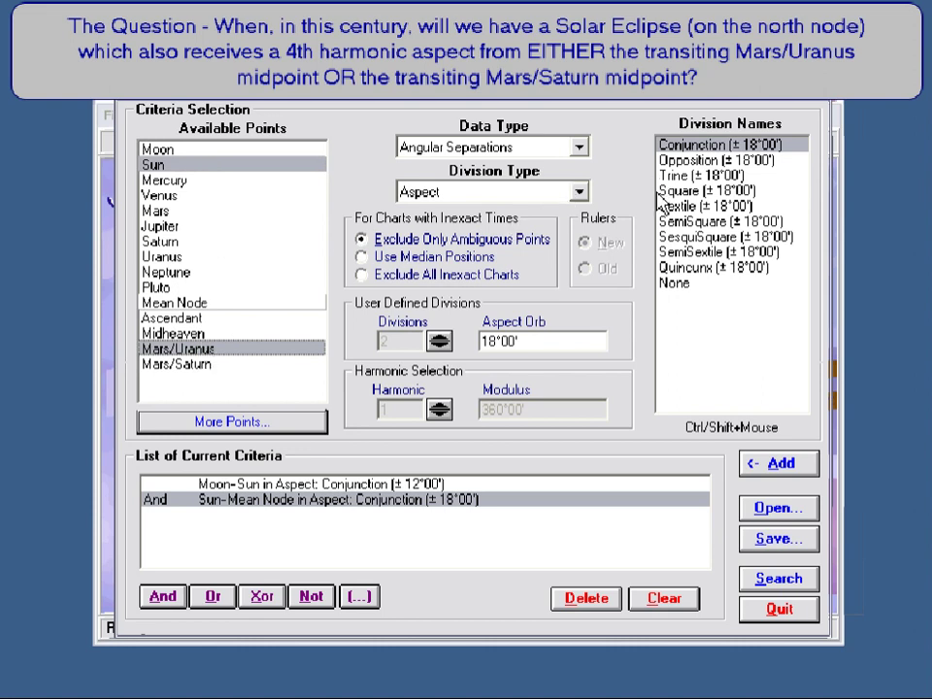
{"action": "left_click", "coordinate": [579, 191]}
{"action": "left_click", "coordinate": [509, 228]}
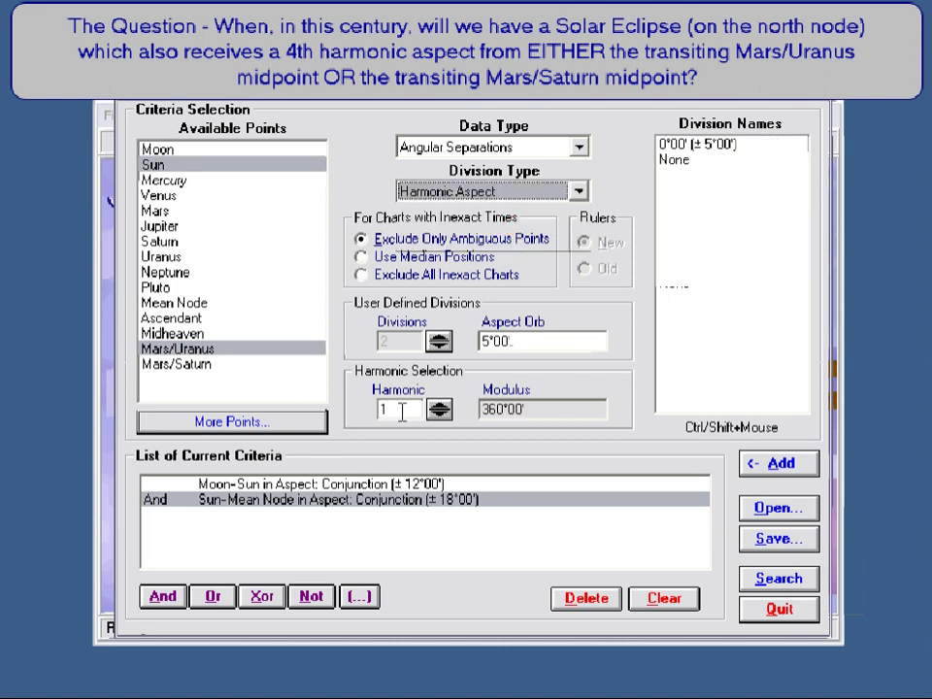
{"action": "left_click", "coordinate": [401, 411]}
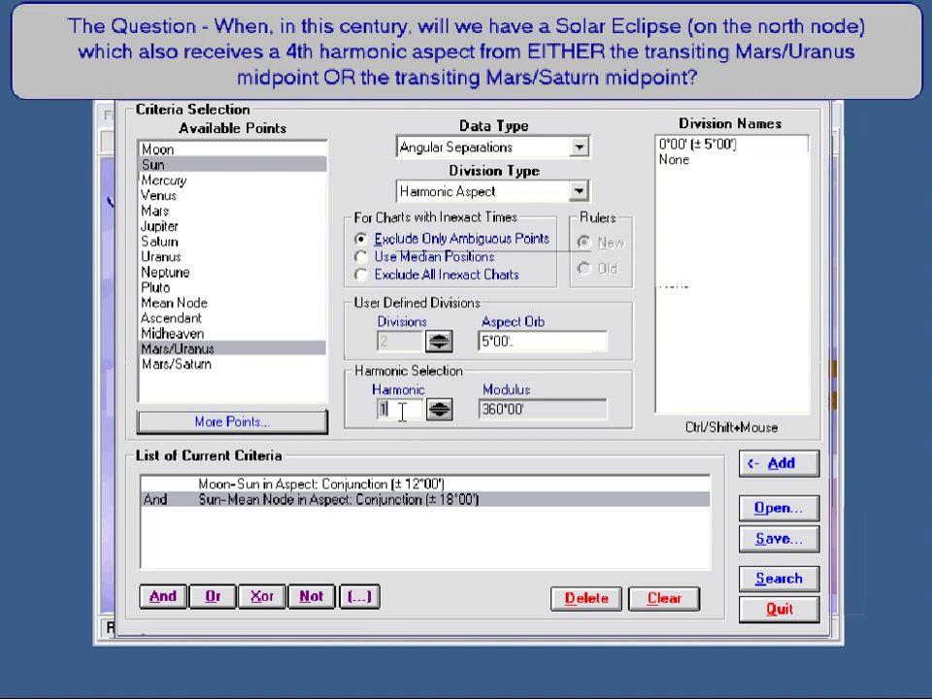
{"action": "left_click", "coordinate": [543, 409]}
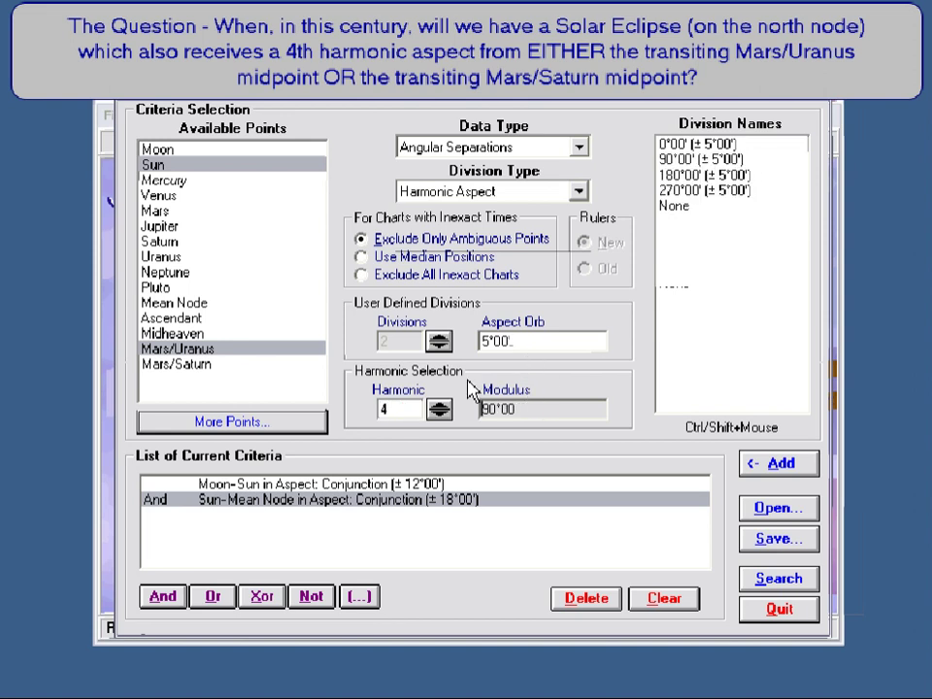
- Set the aspect orb to 1°00' and add the Sun–Mars/Uranus criterion for the 0°, 90°, 180° and 270° divisions
{"action": "left_click", "coordinate": [529, 341]}
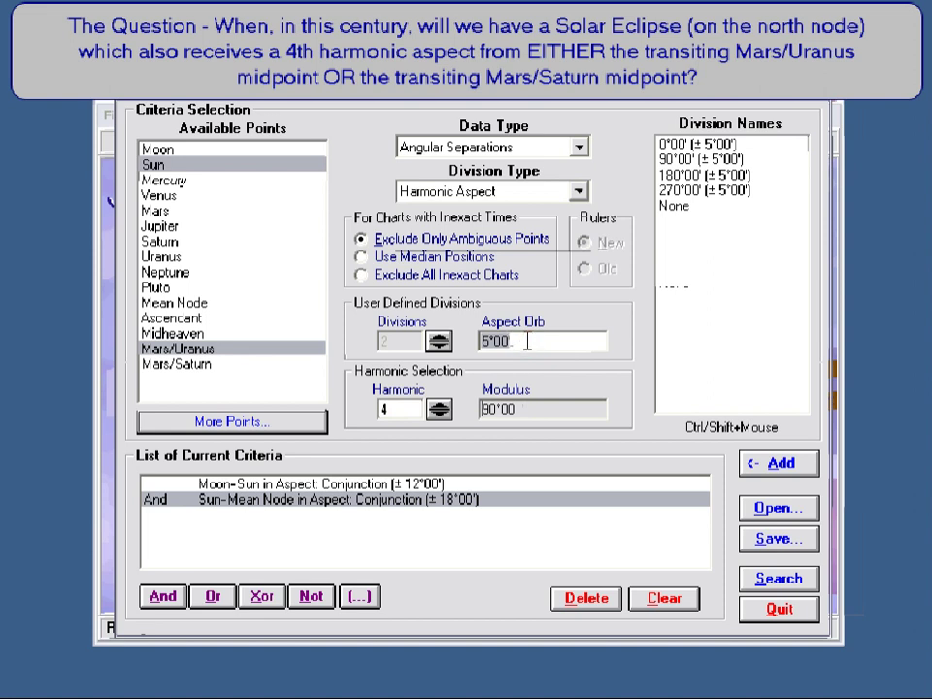
{"action": "type", "text": "1"}
{"action": "left_click", "coordinate": [532, 407]}
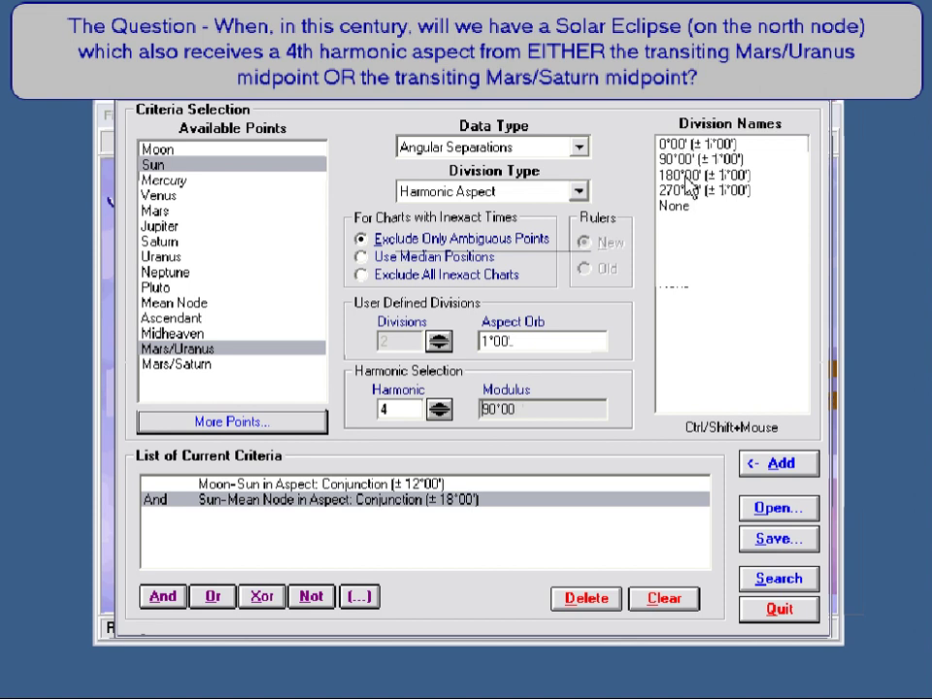
{"action": "left_click", "coordinate": [671, 145]}
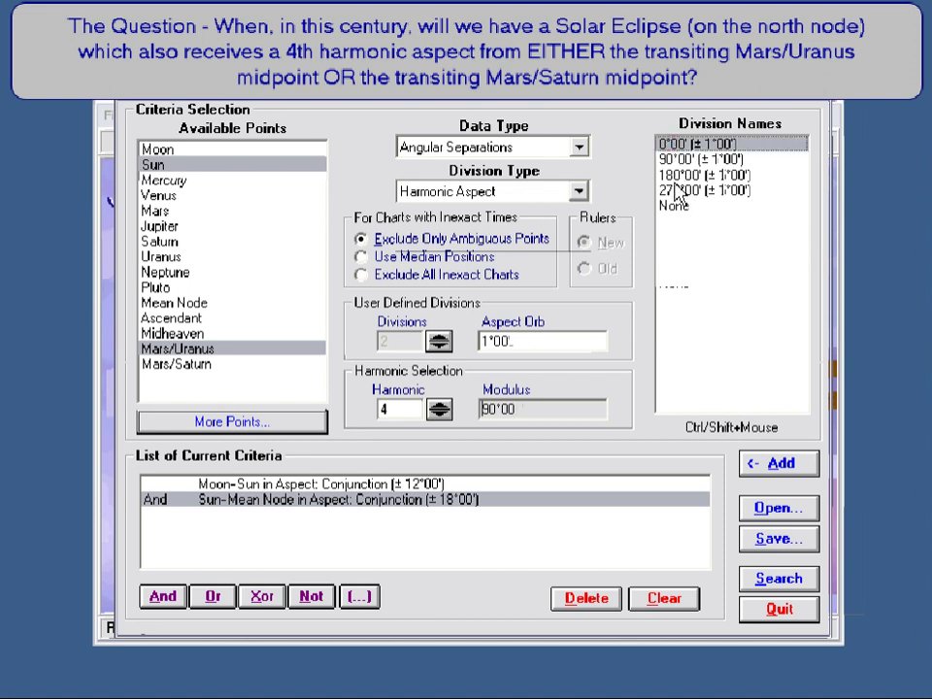
{"action": "left_click", "coordinate": [682, 190], "text": "shift"}
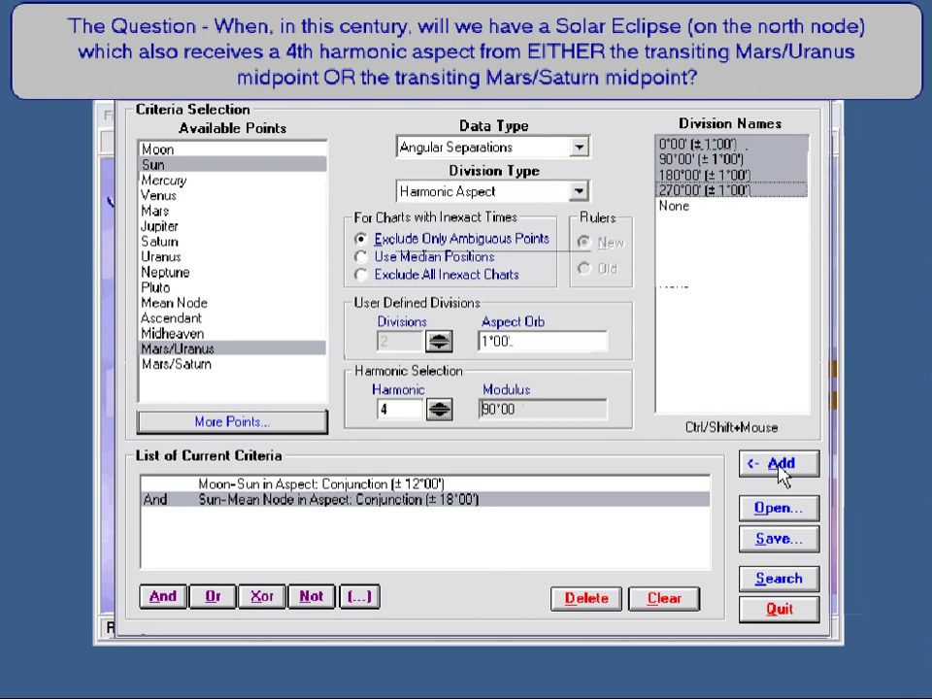
{"action": "left_click", "coordinate": [779, 465]}
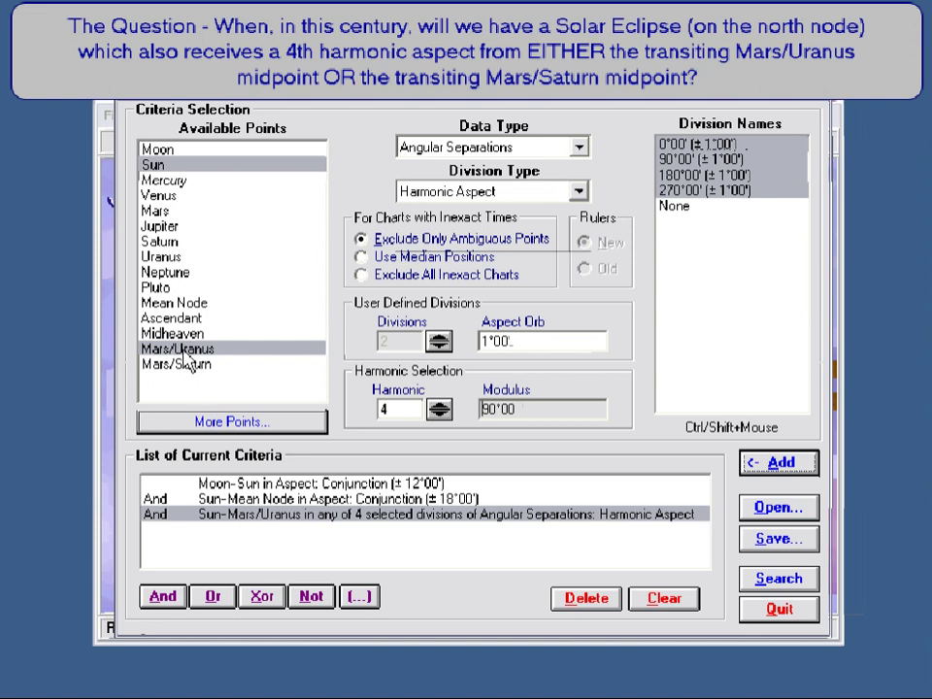
- Add a Sun–Mars/Saturn criterion with the same four harmonic aspect divisions
{"action": "left_click", "coordinate": [180, 164]}
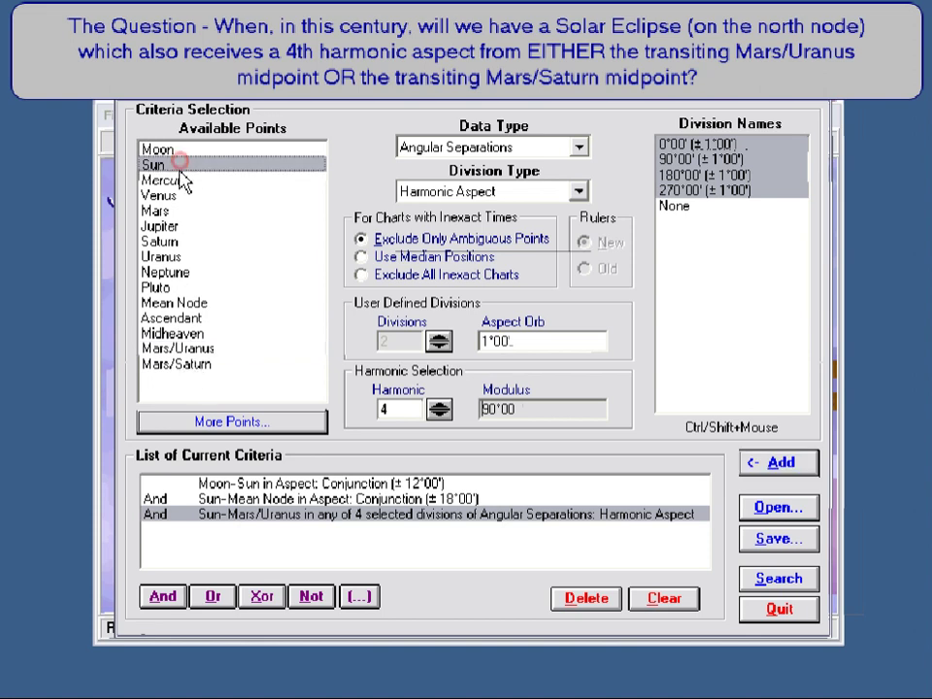
{"action": "left_click", "coordinate": [179, 367], "text": "ctrl"}
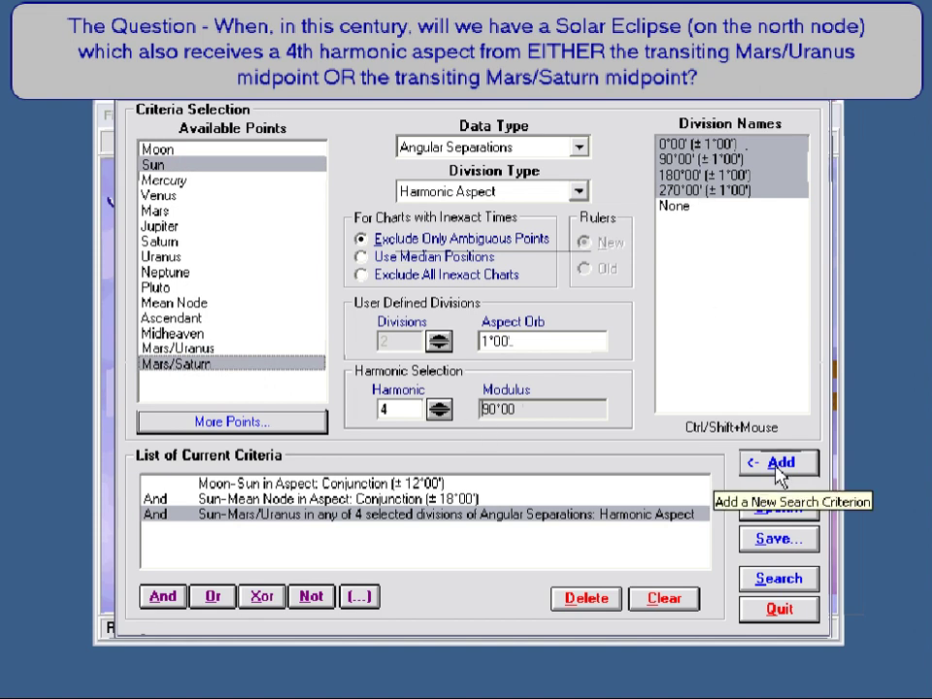
{"action": "left_click", "coordinate": [779, 466]}
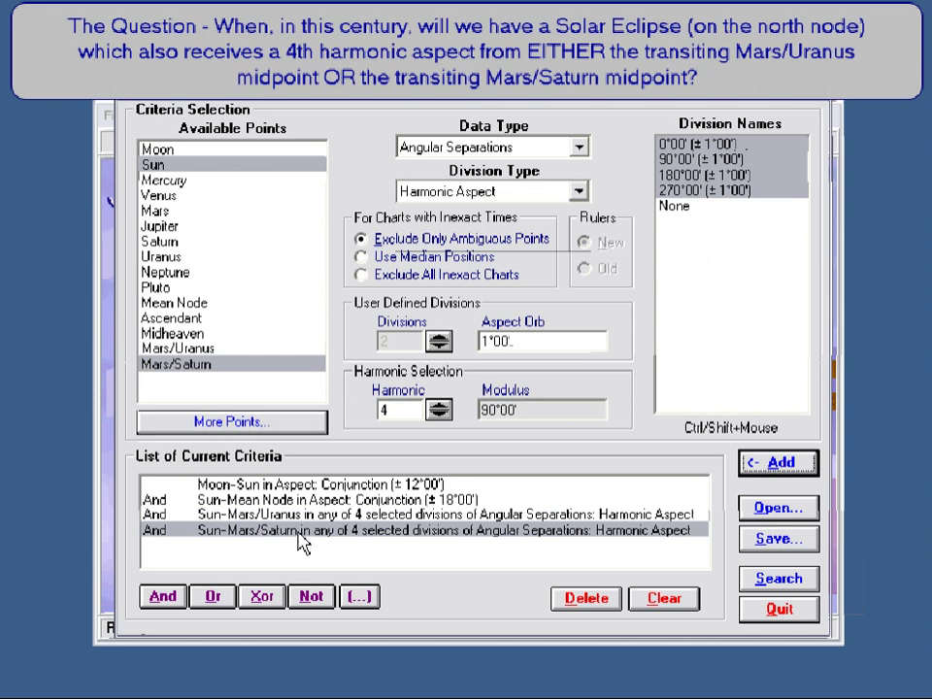
- Join the Sun–Mars/Saturn criterion with Or and bracket it together with the Sun–Mars/Uranus criterion
{"action": "left_click", "coordinate": [207, 603]}
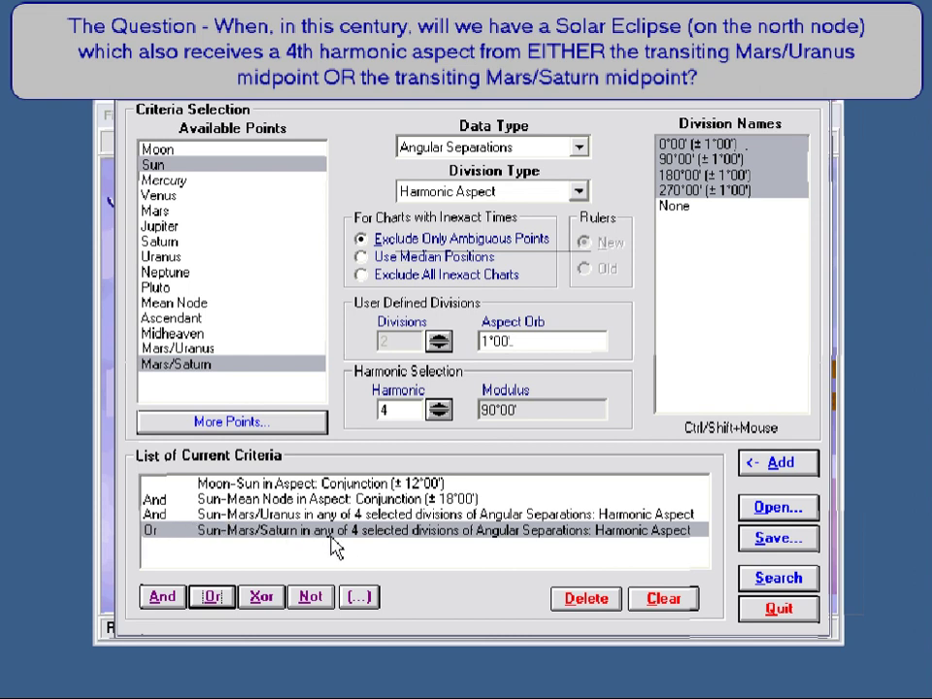
{"action": "left_click", "coordinate": [242, 515]}
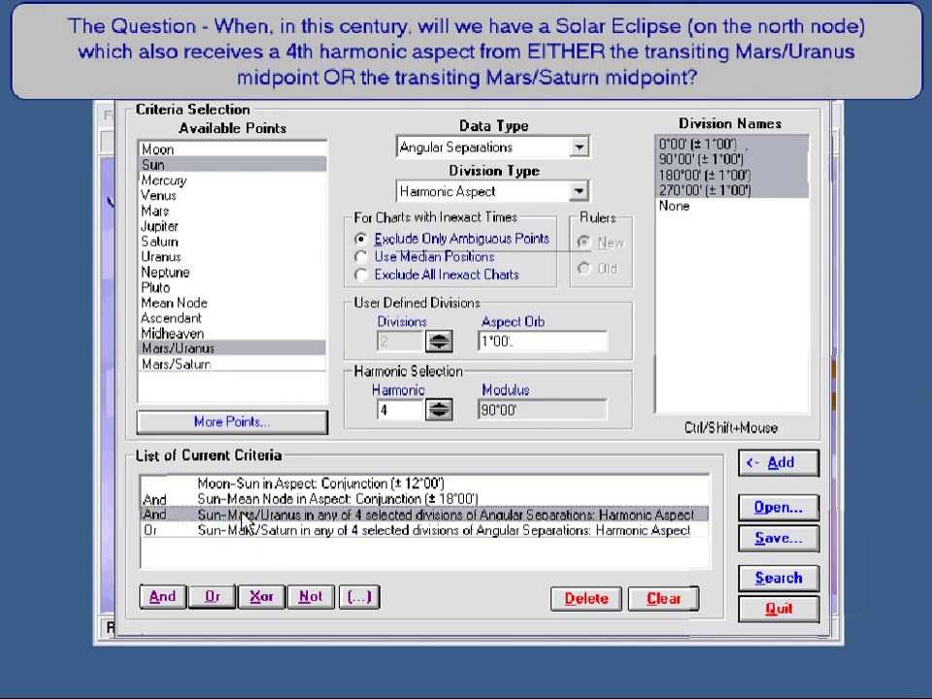
{"action": "left_click", "coordinate": [247, 533], "text": "shift"}
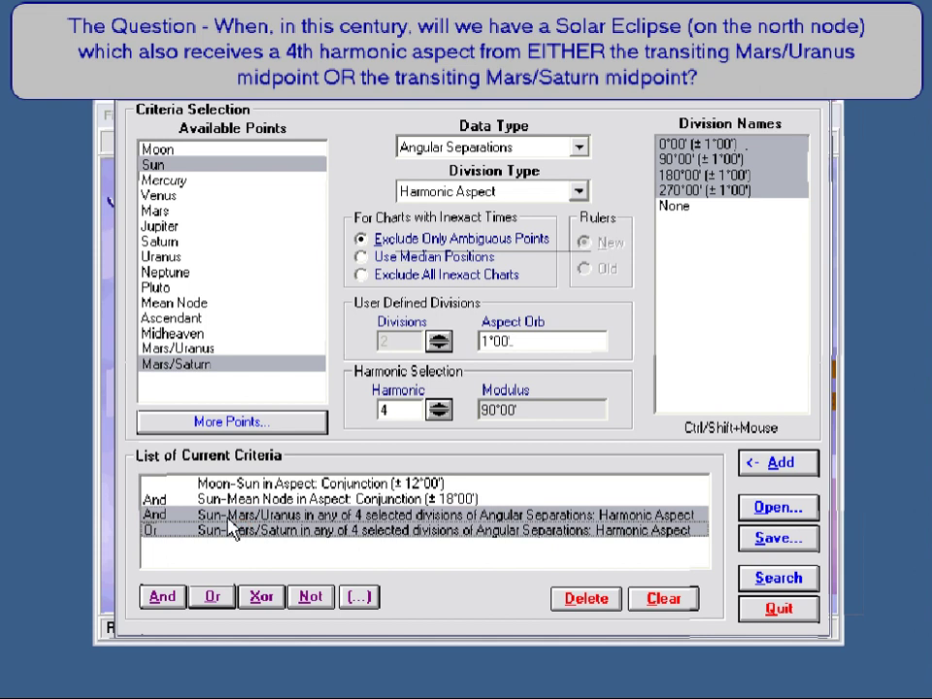
{"action": "left_click", "coordinate": [359, 597]}
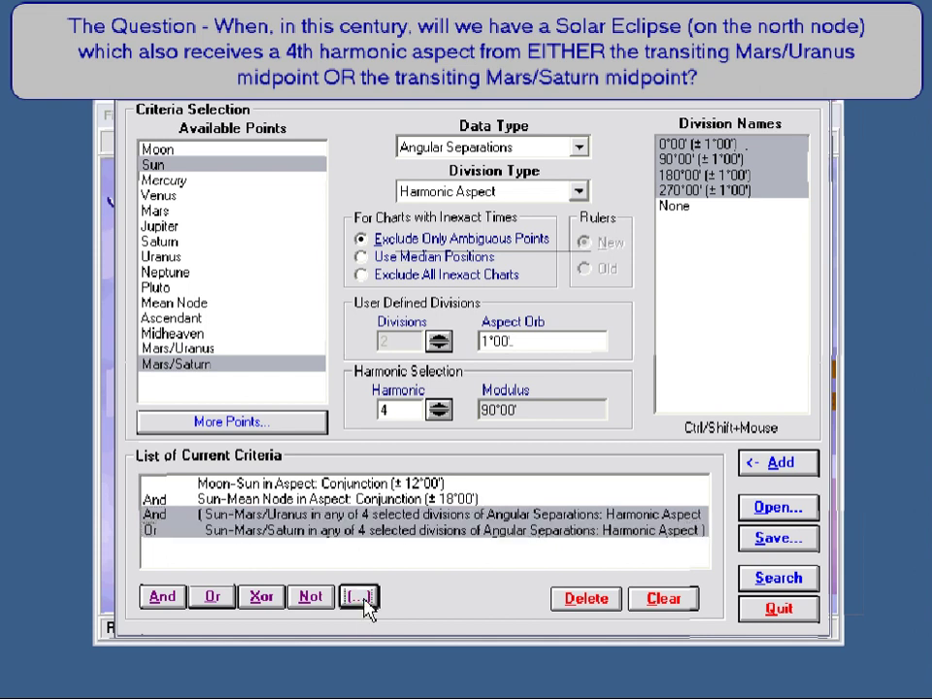
- Review each listed criterion, run the criteria search, and close the search results after checking the summary
{"action": "left_click", "coordinate": [280, 482]}
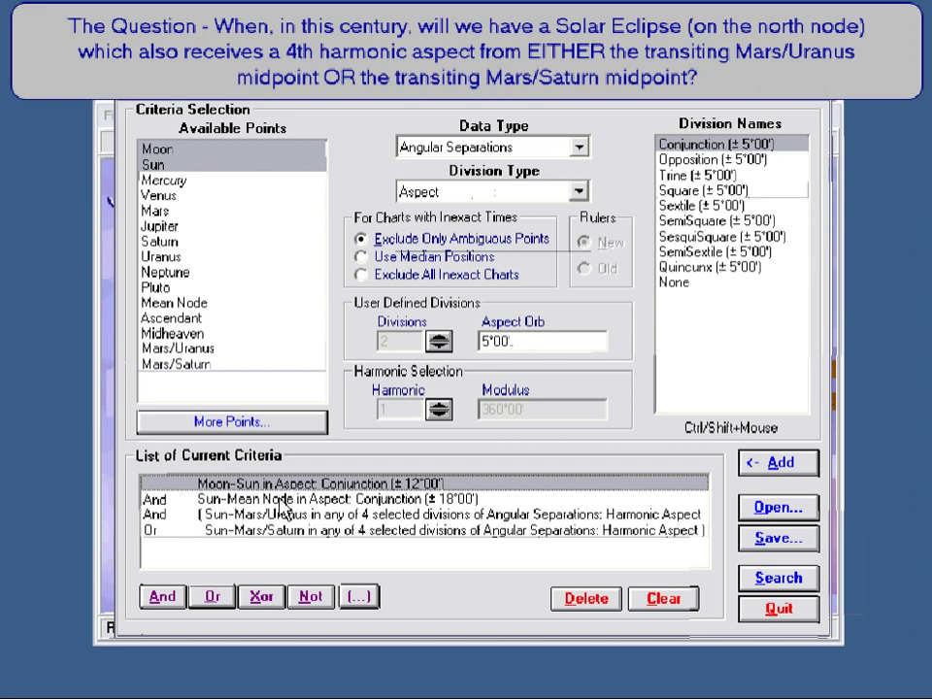
{"action": "left_click", "coordinate": [282, 501]}
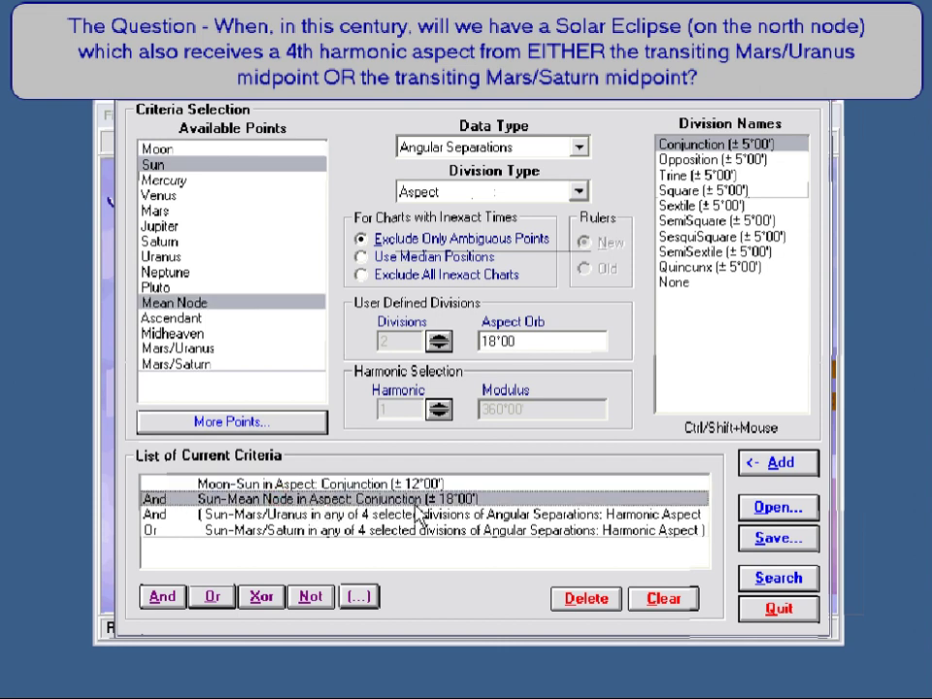
{"action": "left_click", "coordinate": [334, 516]}
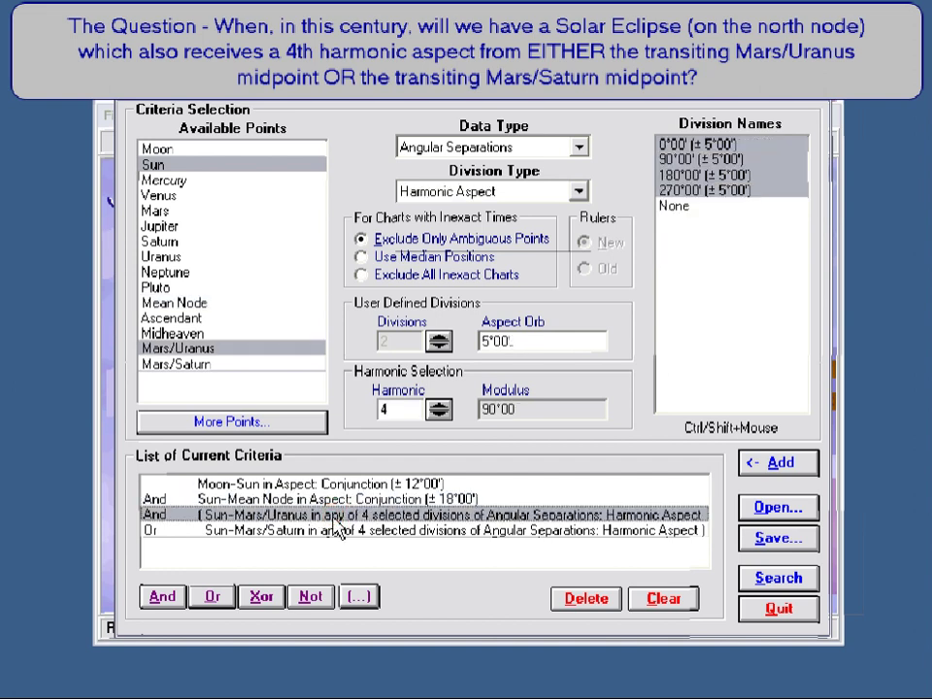
{"action": "left_click", "coordinate": [335, 532]}
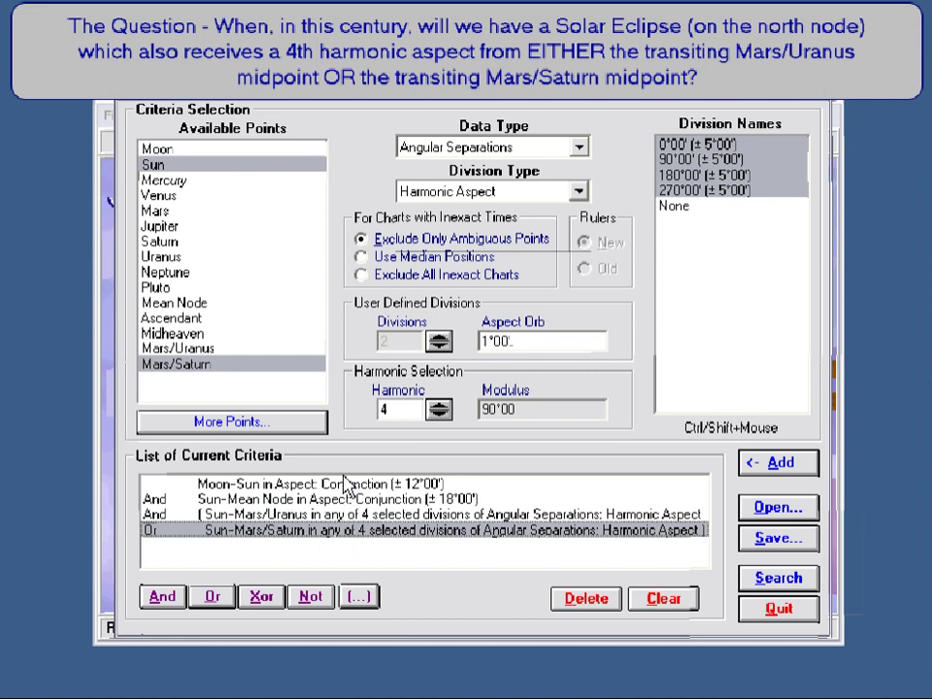
{"action": "left_click", "coordinate": [782, 582]}
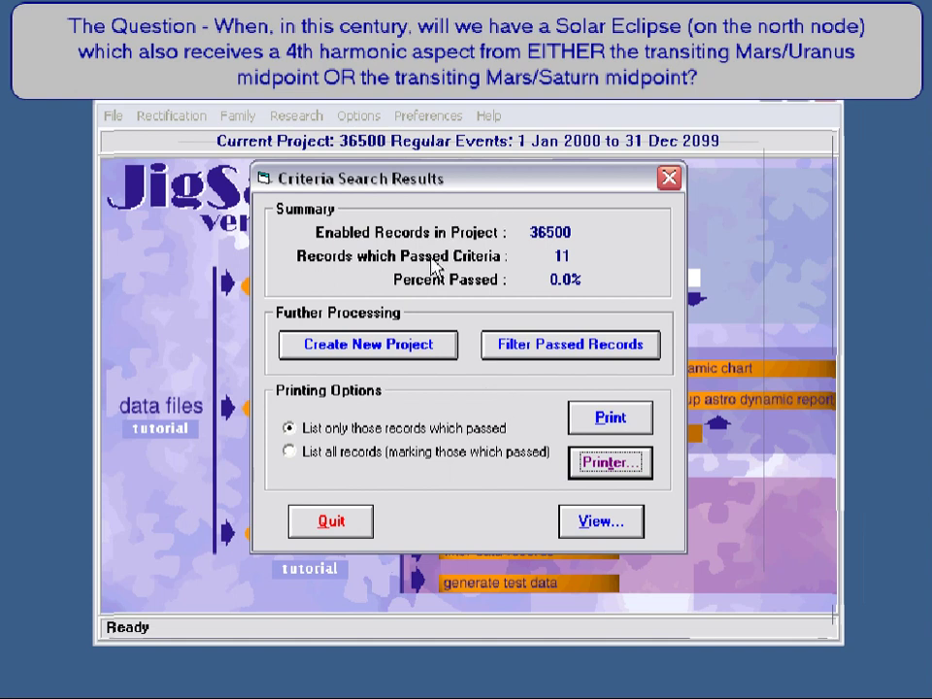
{"action": "left_click", "coordinate": [330, 523]}
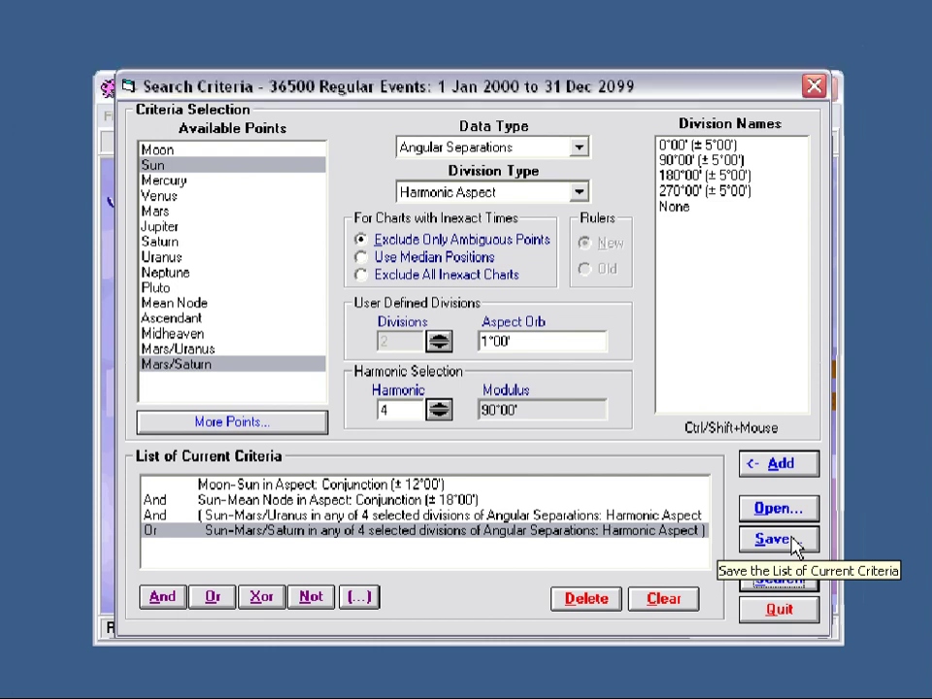
- Save the current criteria as a criteria file named Eclipse_solar_marsUranusSaturn
{"action": "left_click", "coordinate": [792, 542]}
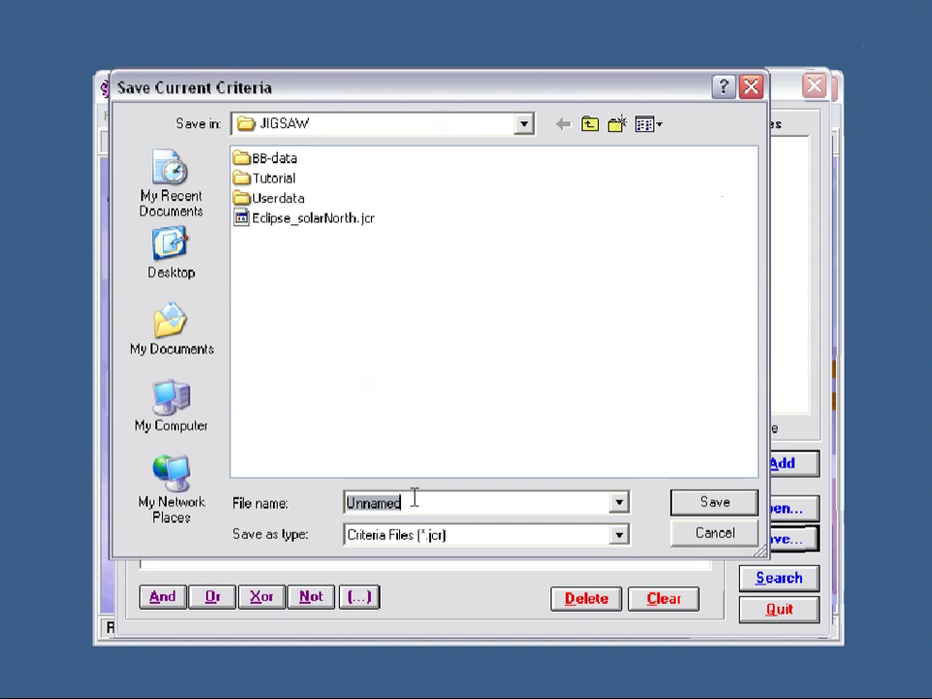
{"action": "type", "text": "Eclips"}
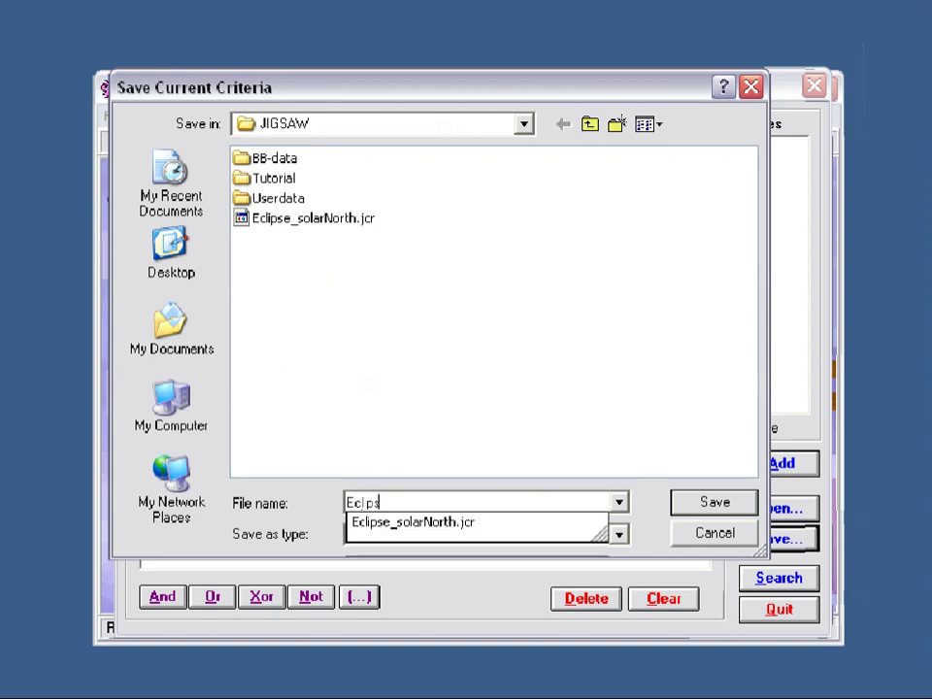
{"action": "type", "text": "e_solar_marsUranus"}
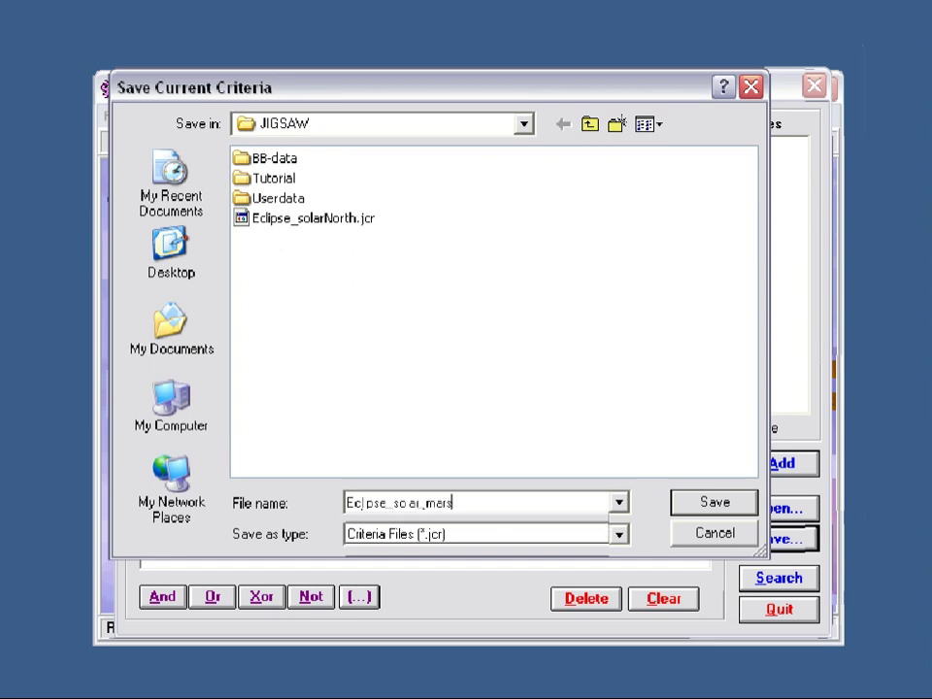
{"action": "key", "text": "BackSpace"}
{"action": "key", "text": "BackSpace"}
{"action": "key", "text": "BackSpace"}
{"action": "type", "text": "nusSaturn"}
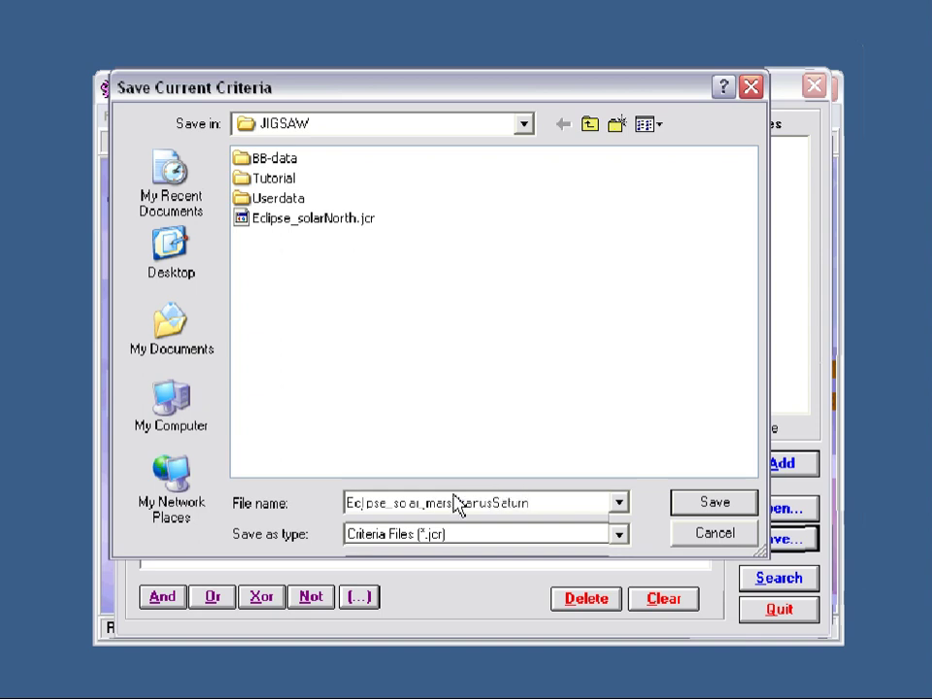
{"action": "left_click", "coordinate": [715, 505]}
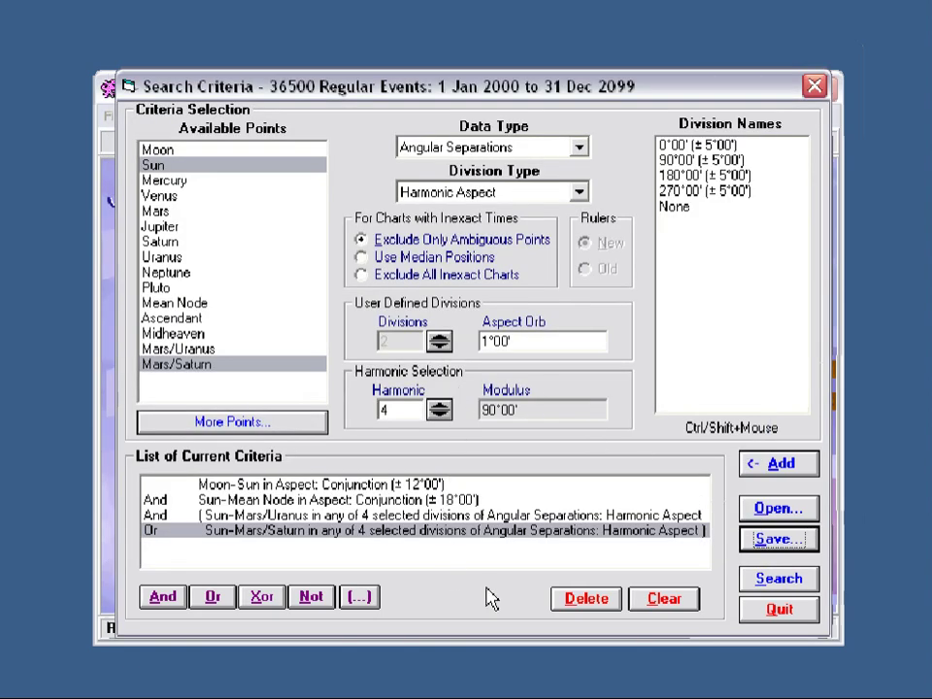
- View the saved criteria files without opening any of them, and close the search criteria window
{"action": "left_click", "coordinate": [758, 512]}
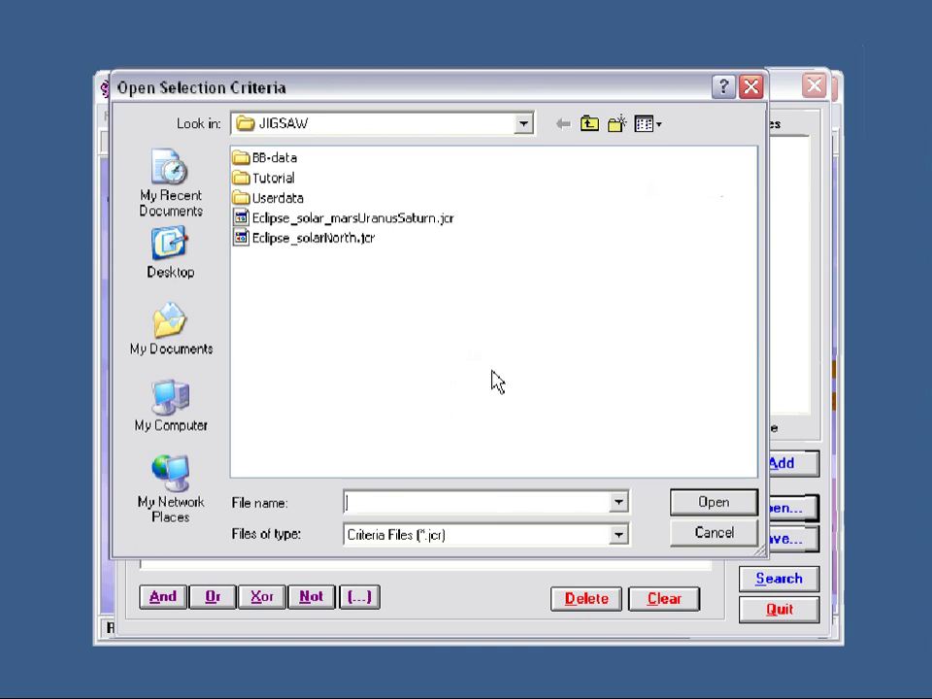
{"action": "left_click", "coordinate": [715, 534]}
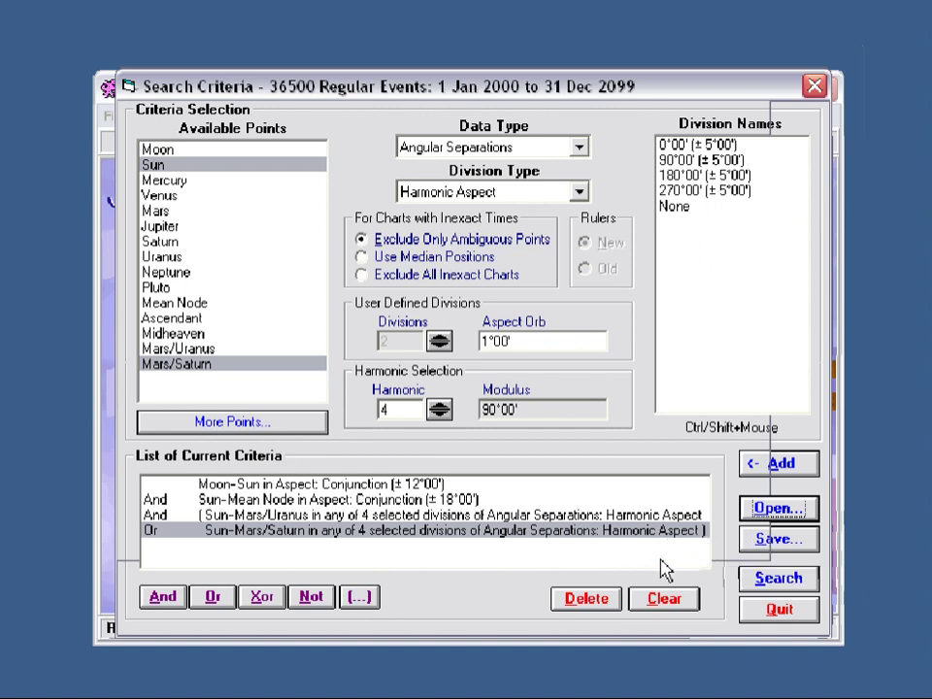
{"action": "left_click", "coordinate": [779, 610]}
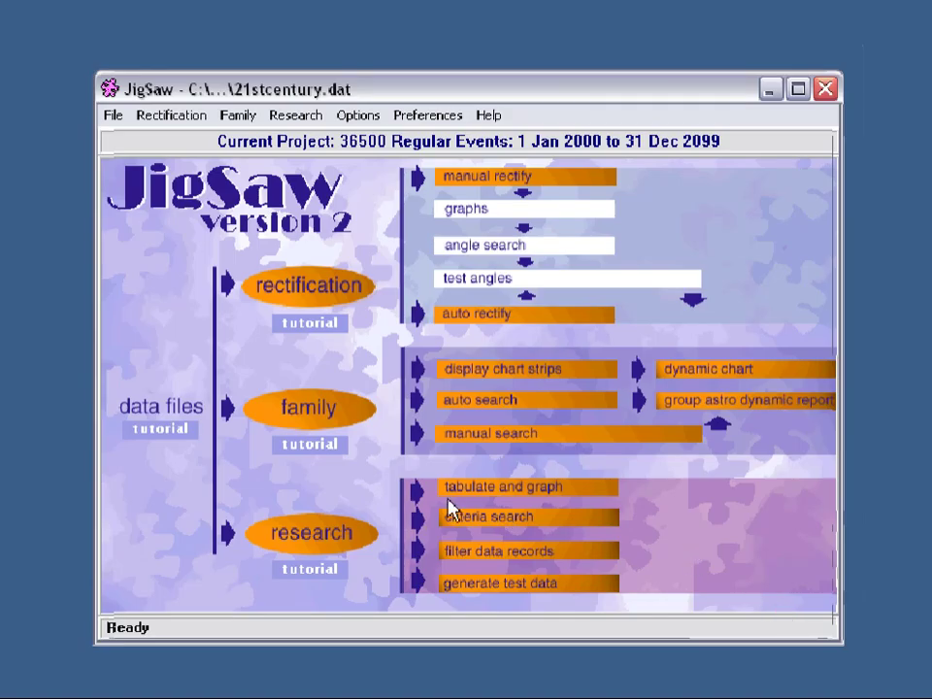
{"action": "left_click", "coordinate": [302, 536]}
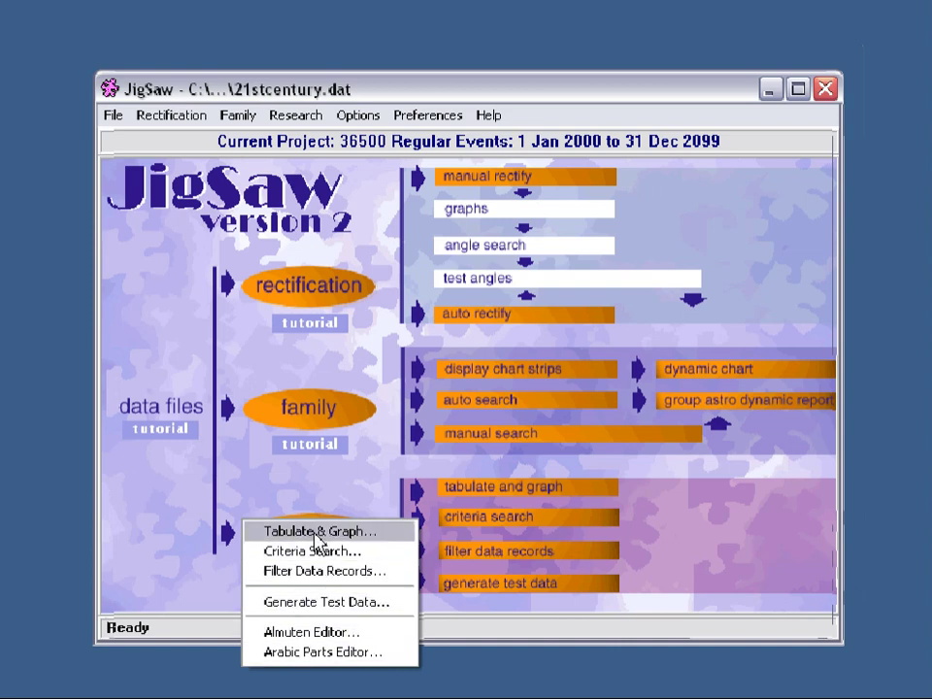
{"action": "left_click", "coordinate": [354, 493]}
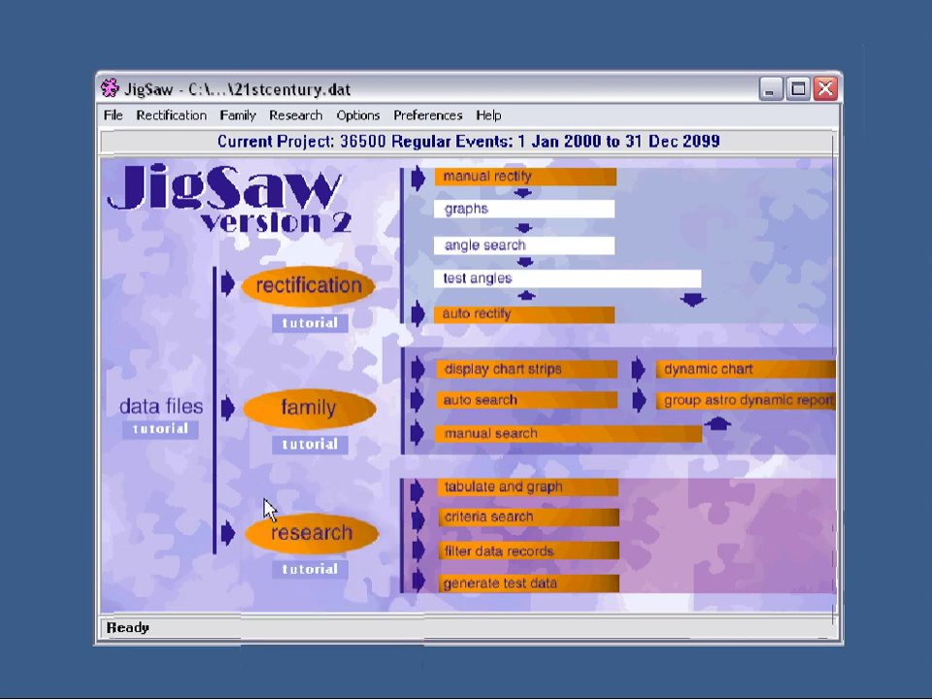